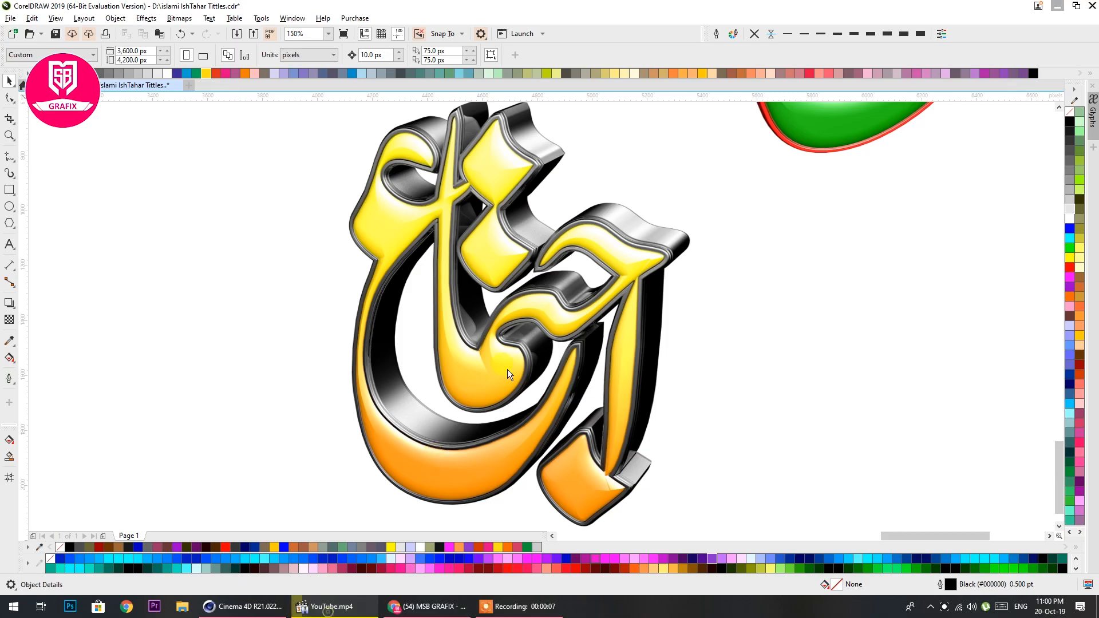
Examine the white Urdu calligraphy titles laid out on the purple page
scroll(554, 302, down, 5)
scroll(544, 260, up, 4)
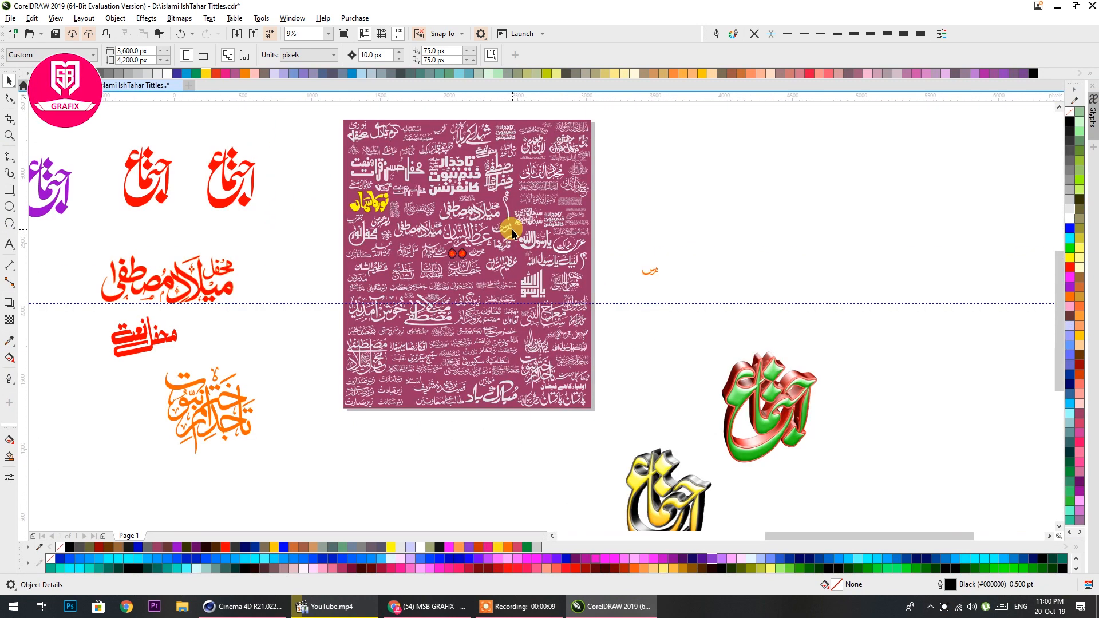
drag(513, 231, 507, 328)
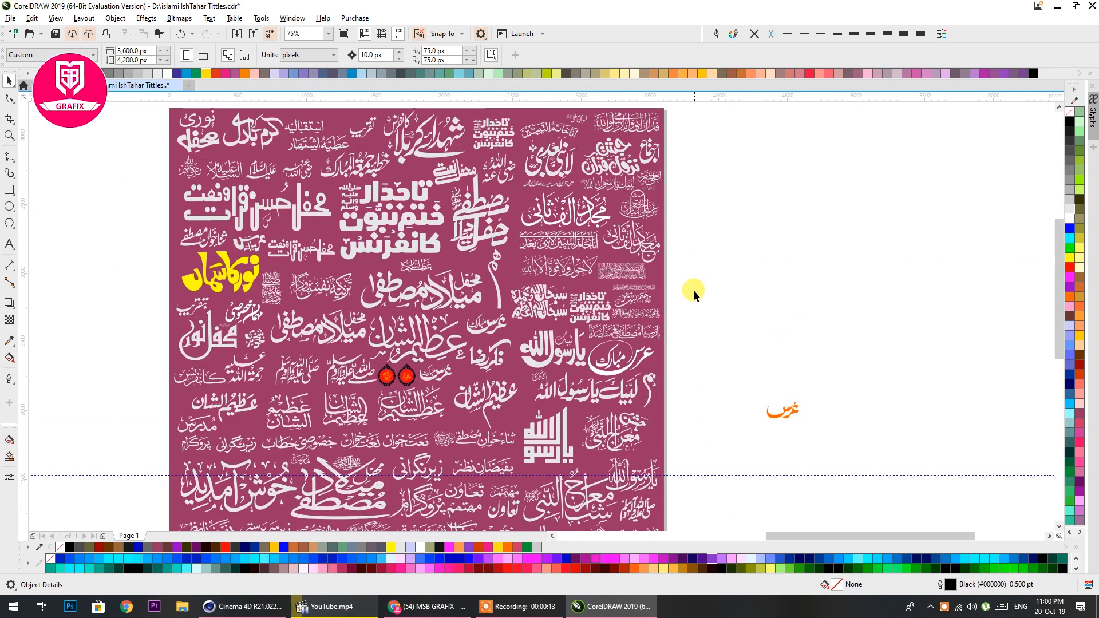
drag(690, 394, 689, 337)
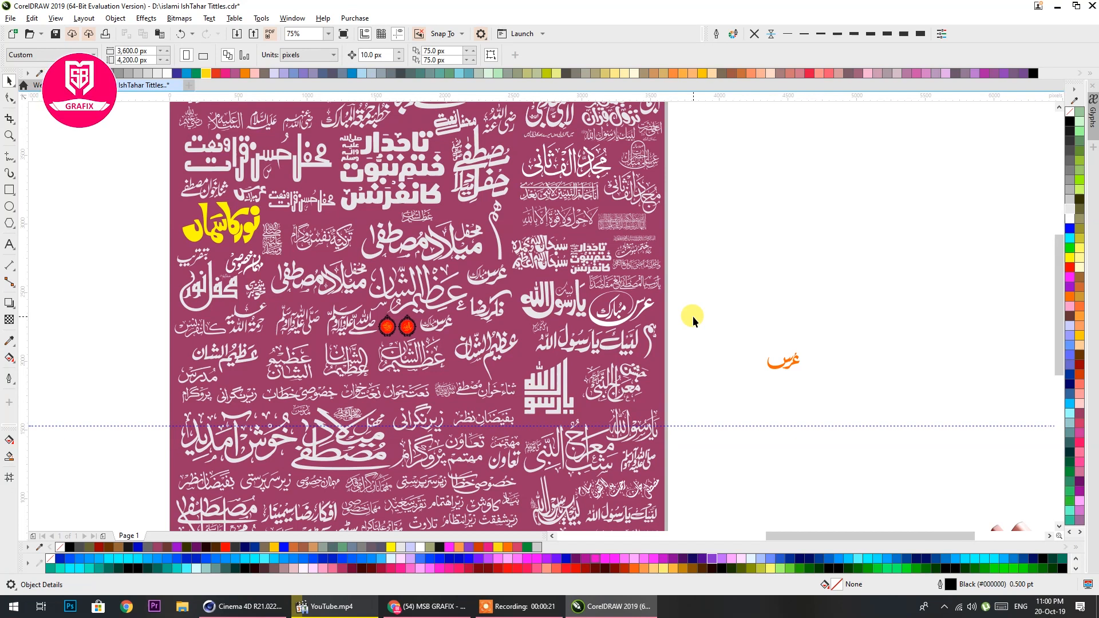
scroll(630, 292, up, 2)
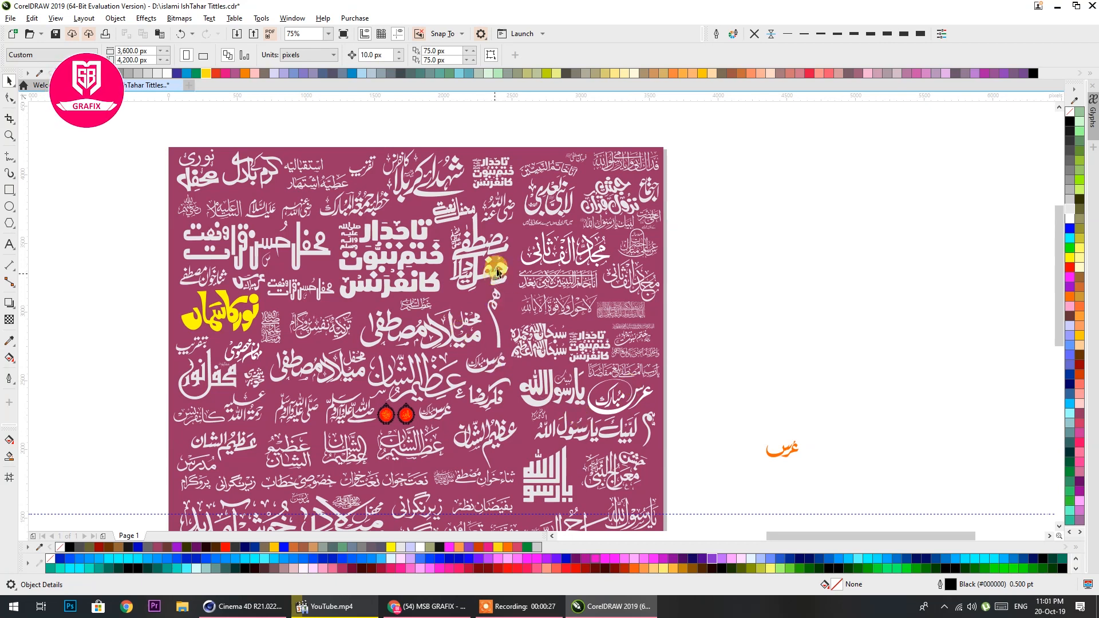
click(474, 237)
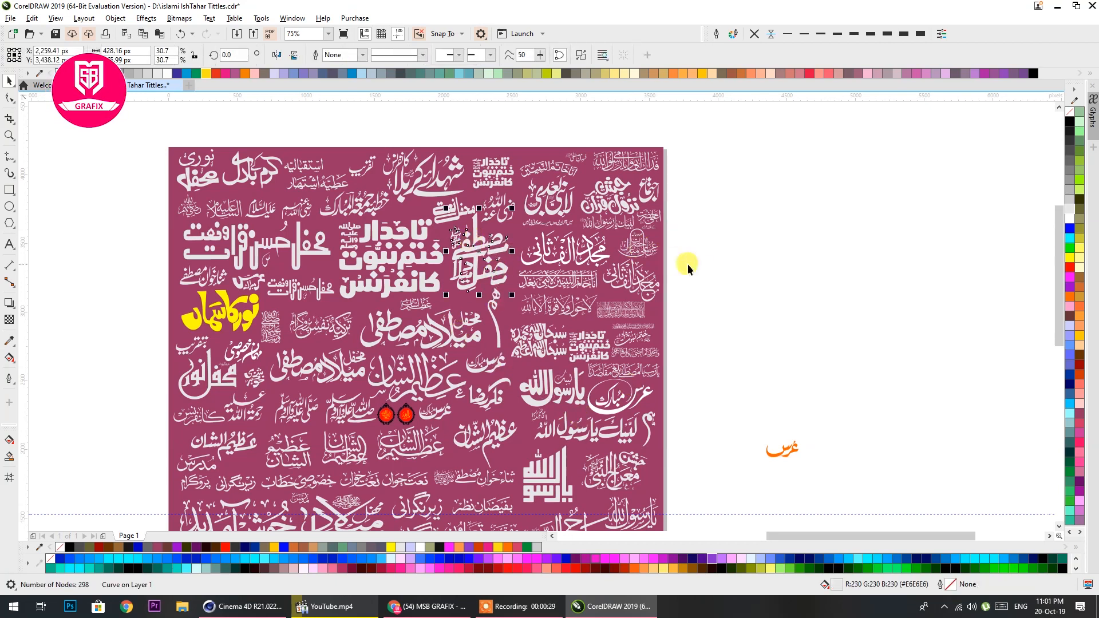
scroll(626, 281, down, 3)
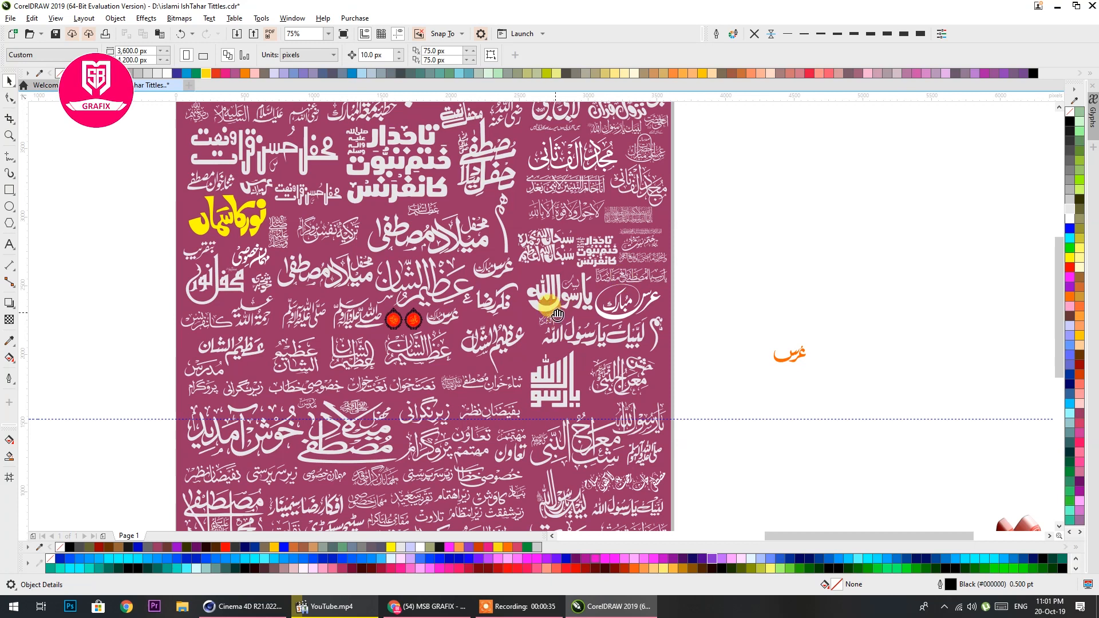
scroll(554, 293, down, 1)
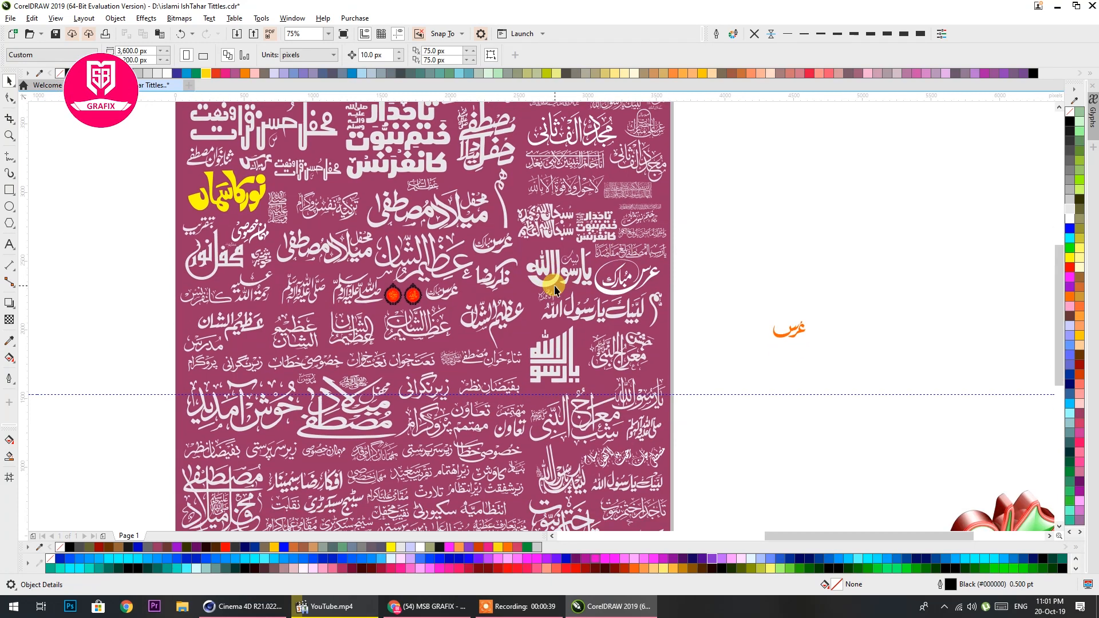
scroll(555, 289, down, 10)
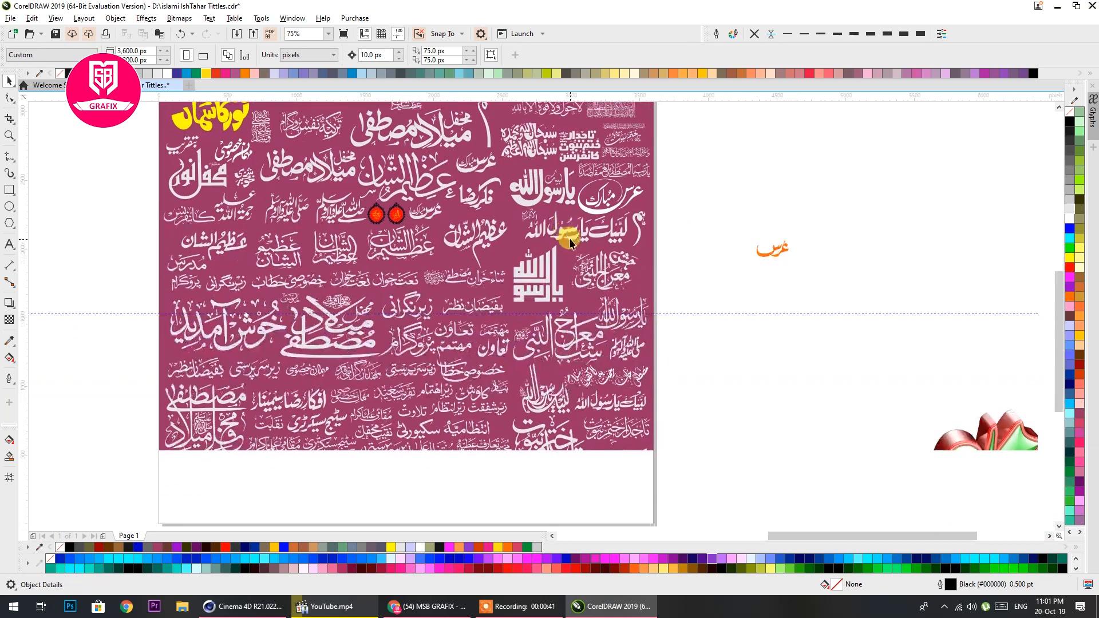
Inspect the yellow-and-black and green-and-red 3D calligraphy titles beside the purple page up close
scroll(529, 245, right, 5)
drag(837, 338, 560, 270)
drag(602, 340, 718, 242)
scroll(515, 339, up, 1)
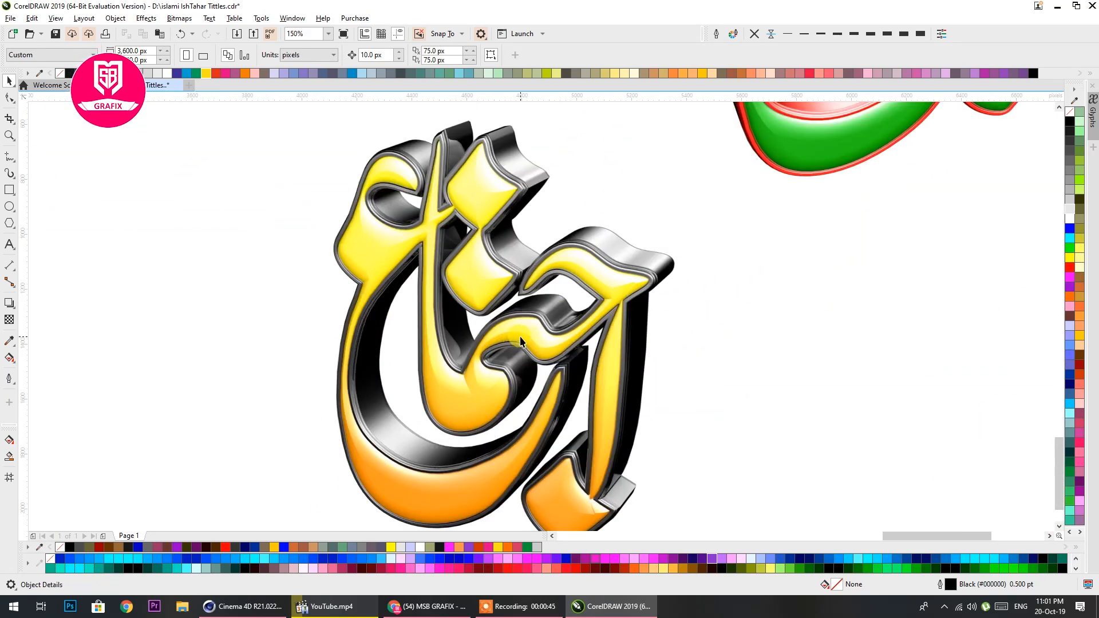
scroll(520, 342, down, 1)
mouse_move(713, 230)
mouse_down()
mouse_move(582, 386)
mouse_move(678, 214)
mouse_up()
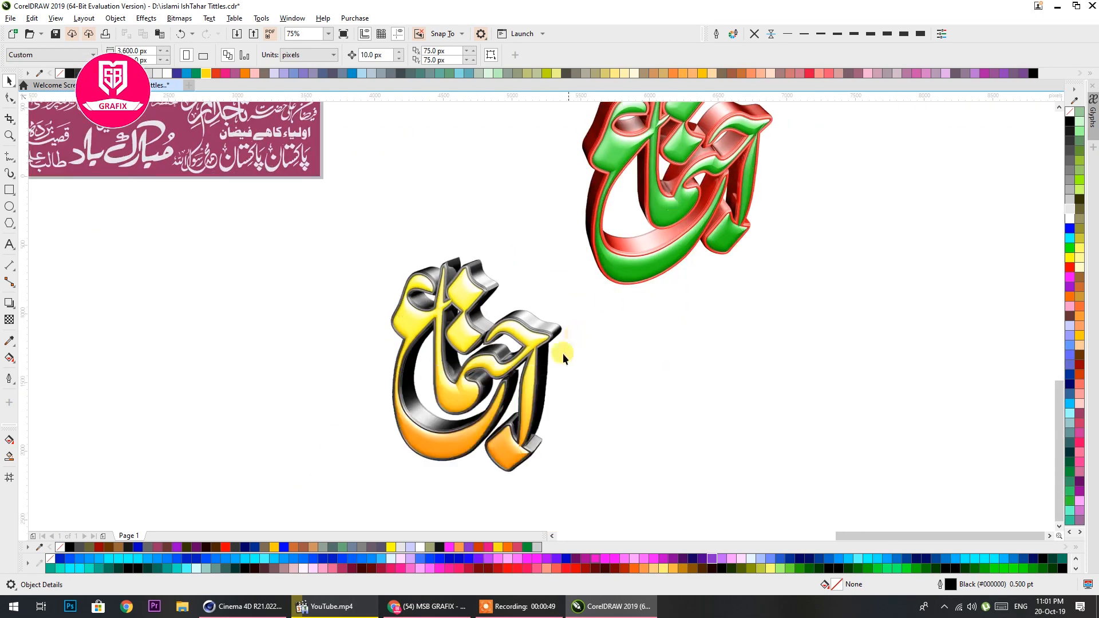
drag(576, 335, 600, 311)
Switch to Cinema 4D and review the rendered calligraphy title and its extruded 3D scene
click(266, 609)
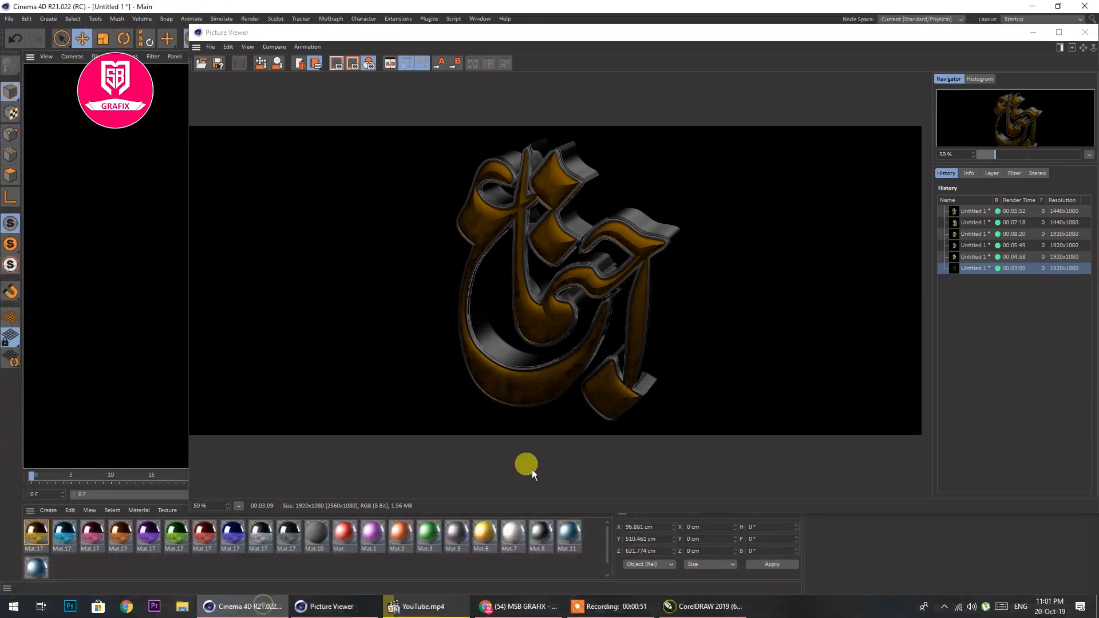
click(1039, 34)
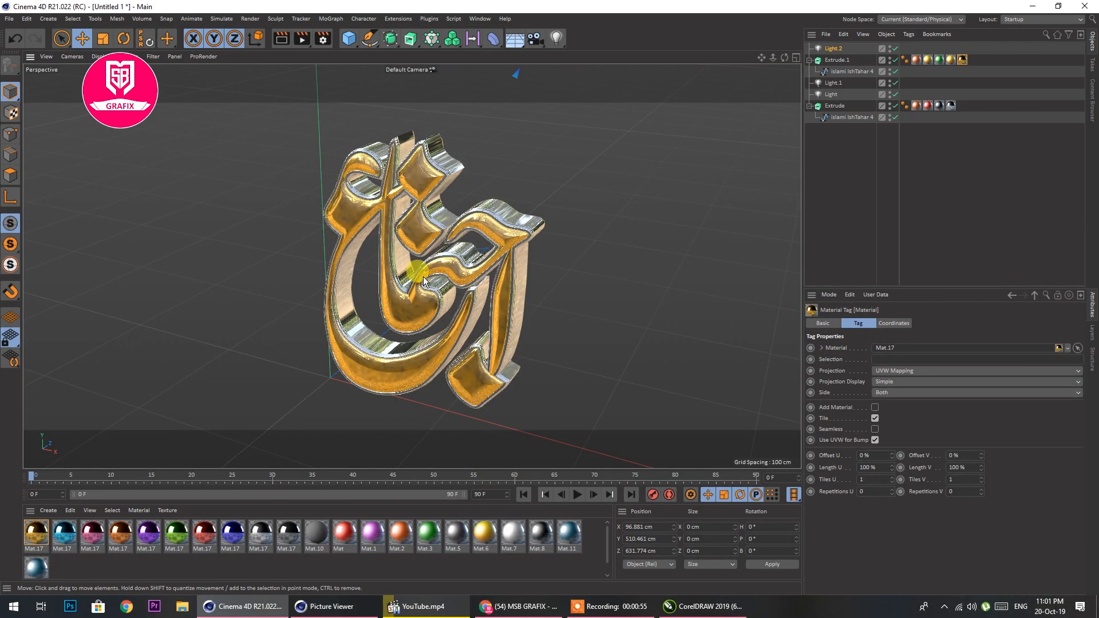
click(1033, 7)
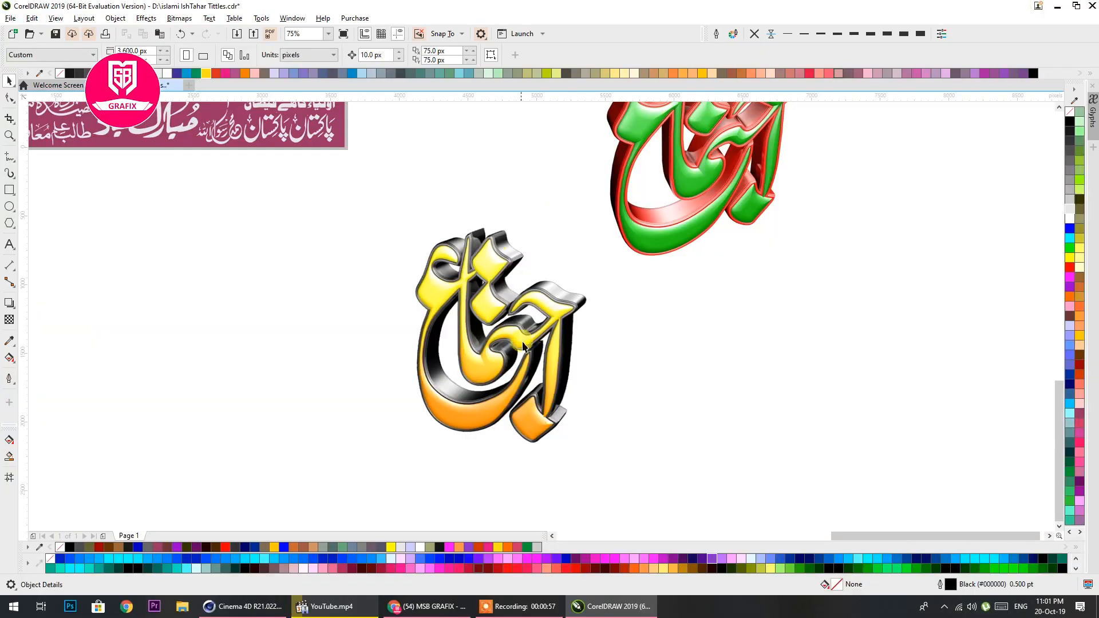
Look over the flat coloured calligraphy titles and the purple title page in CorelDRAW
scroll(578, 378, down, 2)
drag(449, 373, 720, 406)
drag(668, 319, 638, 421)
drag(577, 381, 649, 382)
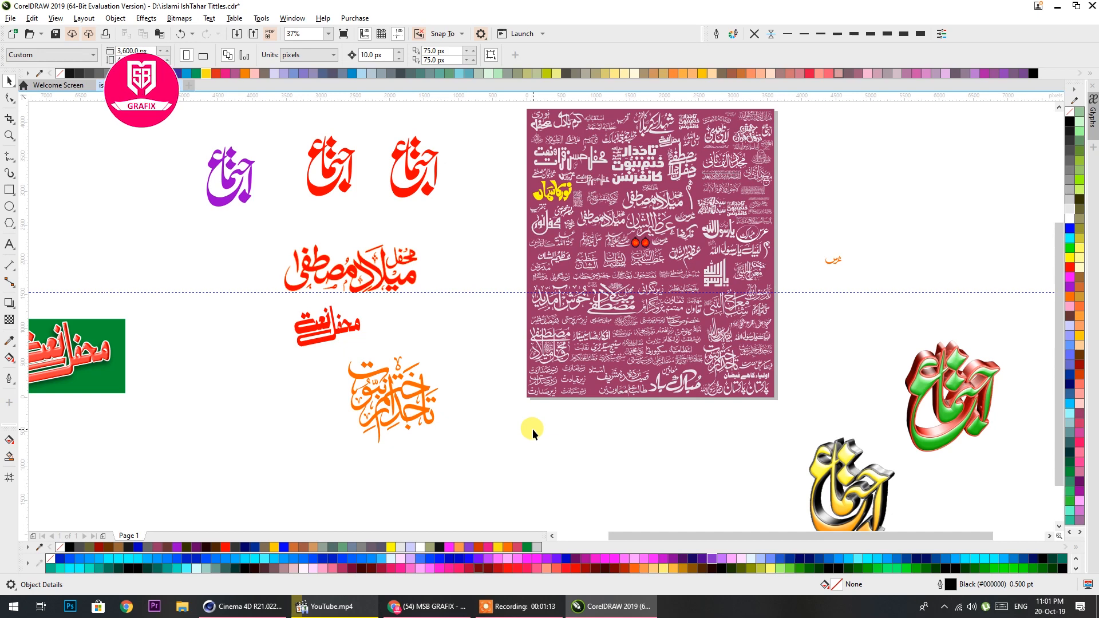
Switch to the browser and look through the uploaded videos on the MSB GRAFIX YouTube channel
click(426, 606)
scroll(533, 367, down, 2)
scroll(533, 367, down, 1)
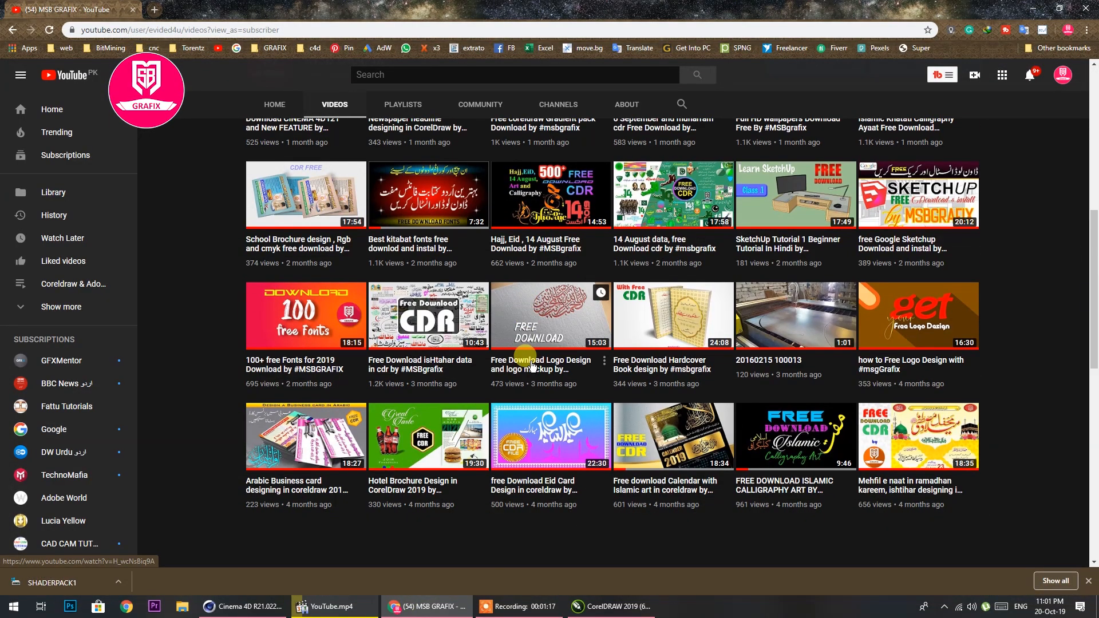
scroll(532, 366, up, 5)
scroll(534, 367, down, 11)
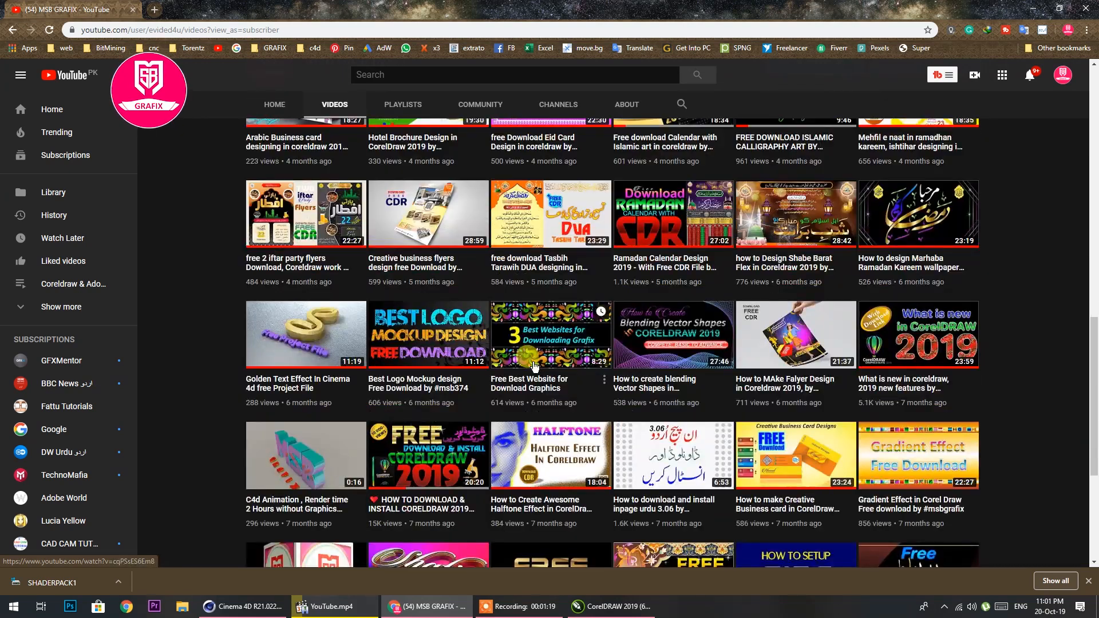
scroll(536, 367, down, 4)
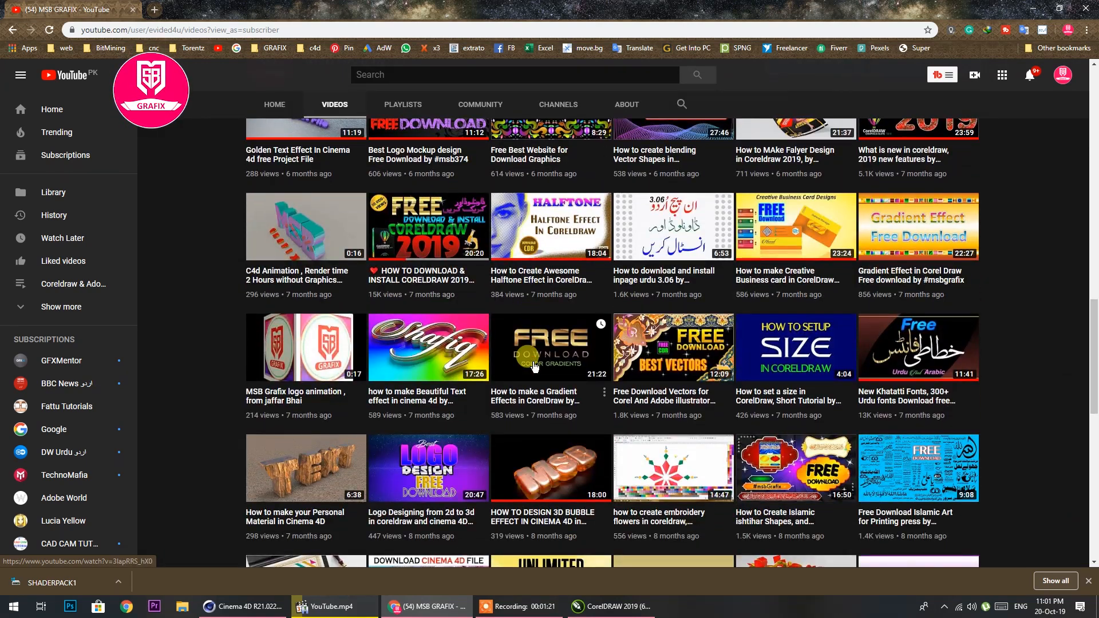
scroll(536, 366, down, 4)
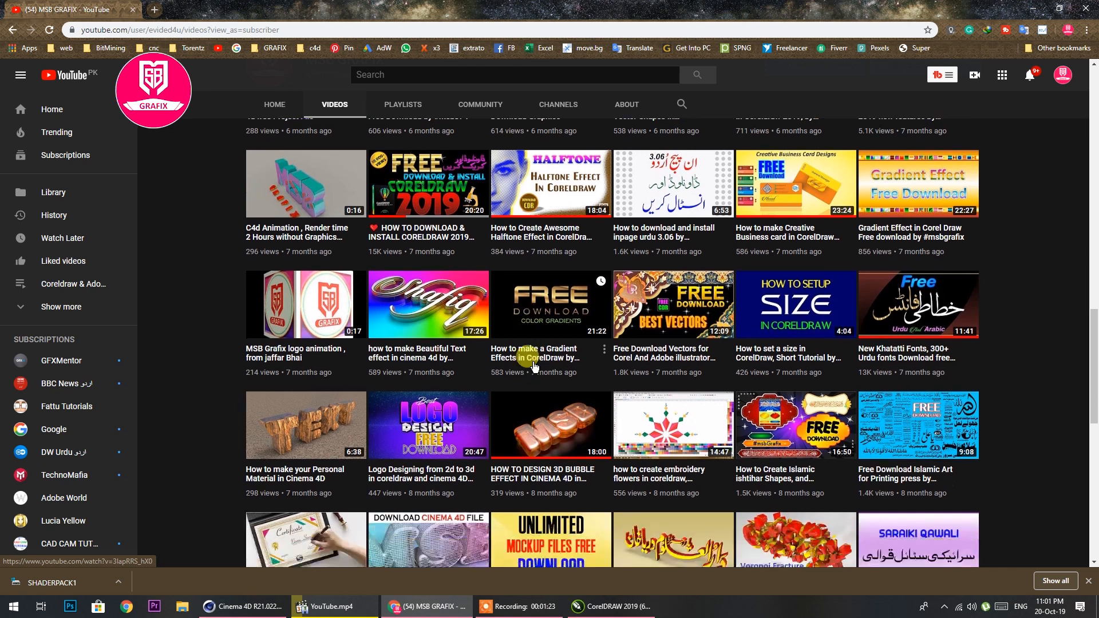
scroll(536, 367, down, 4)
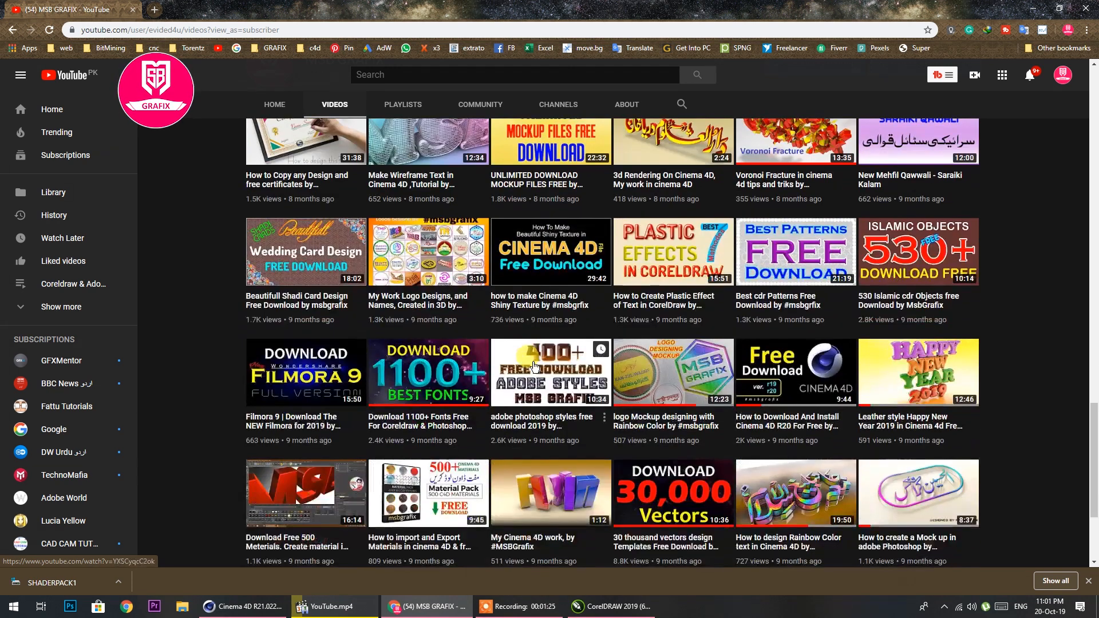
scroll(800, 391, down, 2)
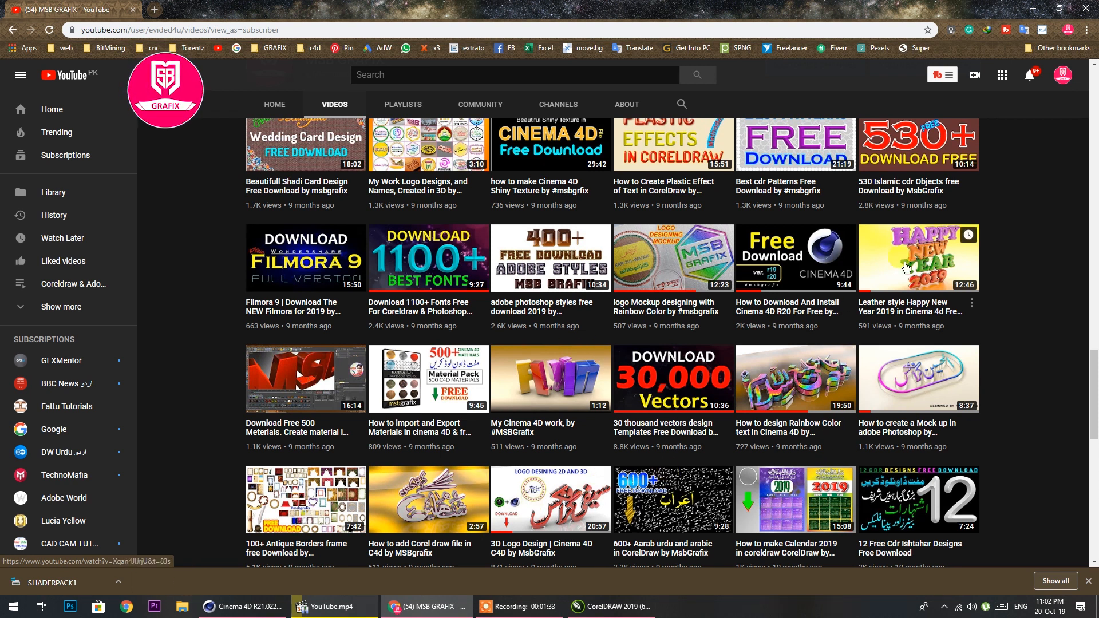
scroll(673, 267, down, 3)
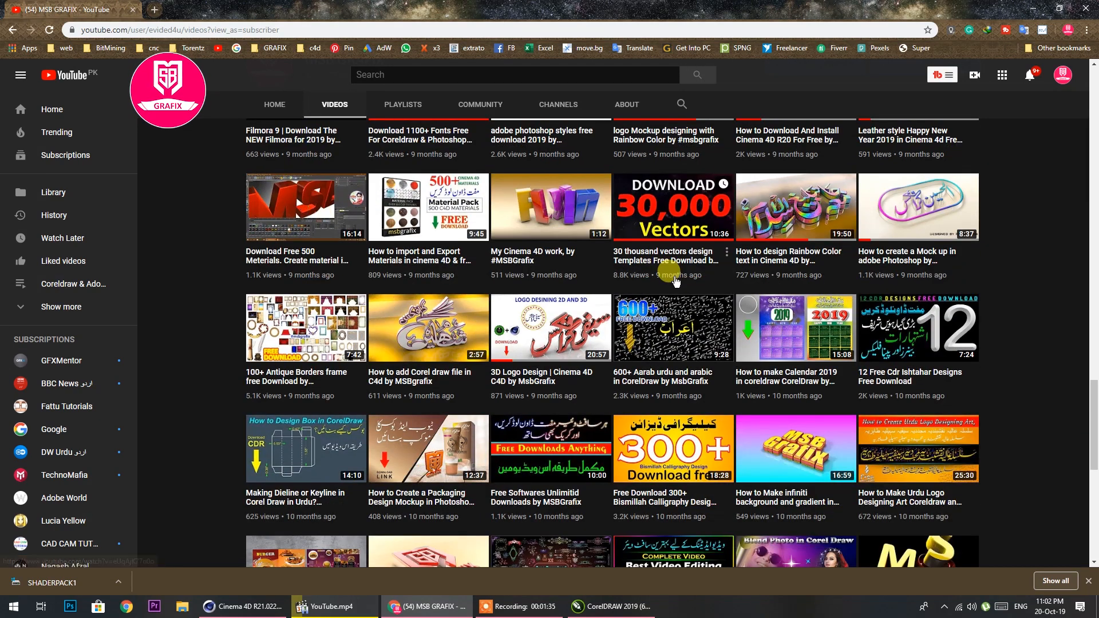
scroll(676, 280, down, 2)
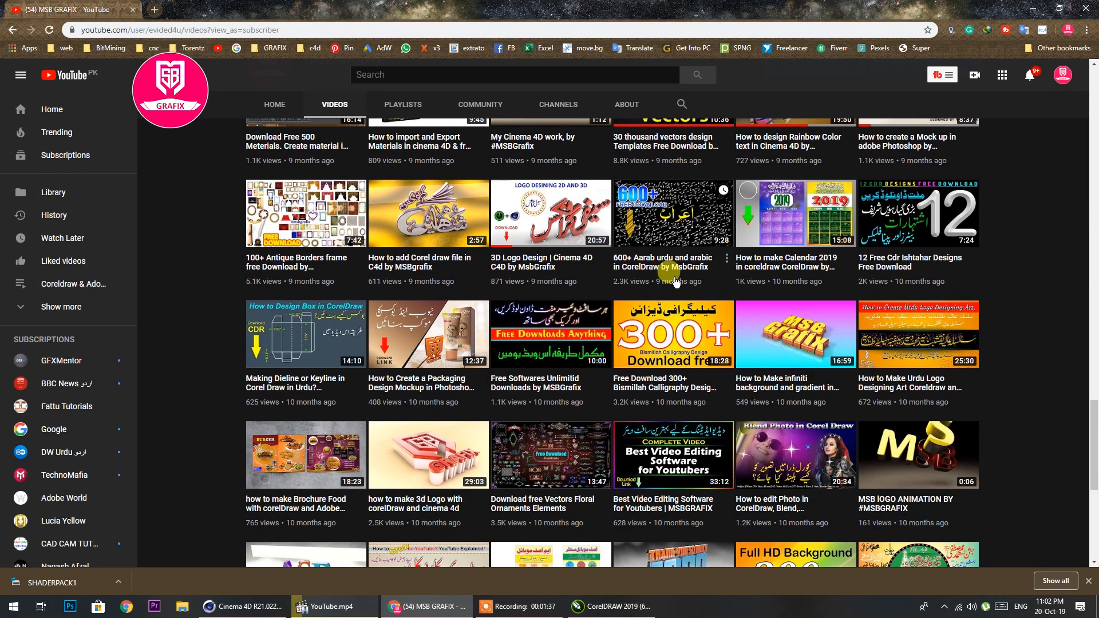
scroll(677, 280, down, 4)
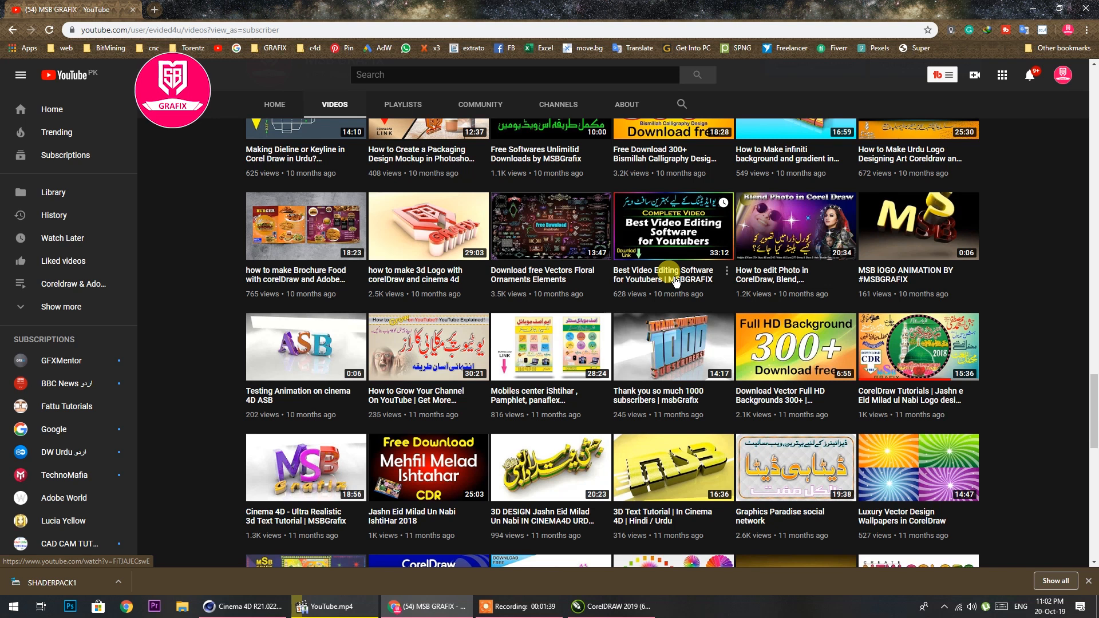
scroll(676, 281, down, 2)
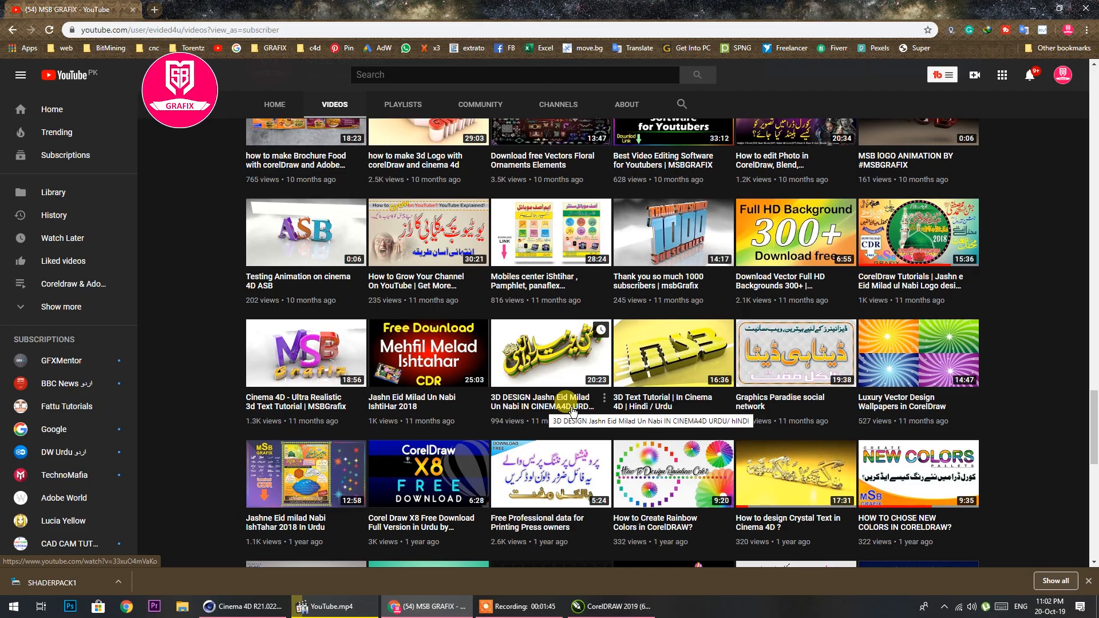
scroll(573, 410, up, 15)
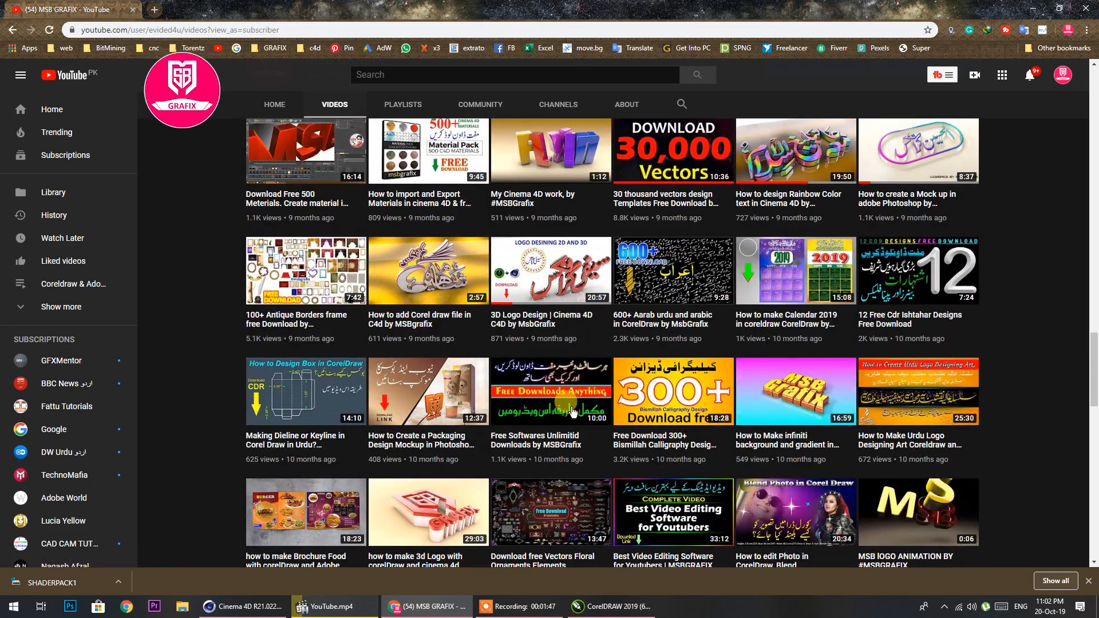
scroll(571, 410, up, 13)
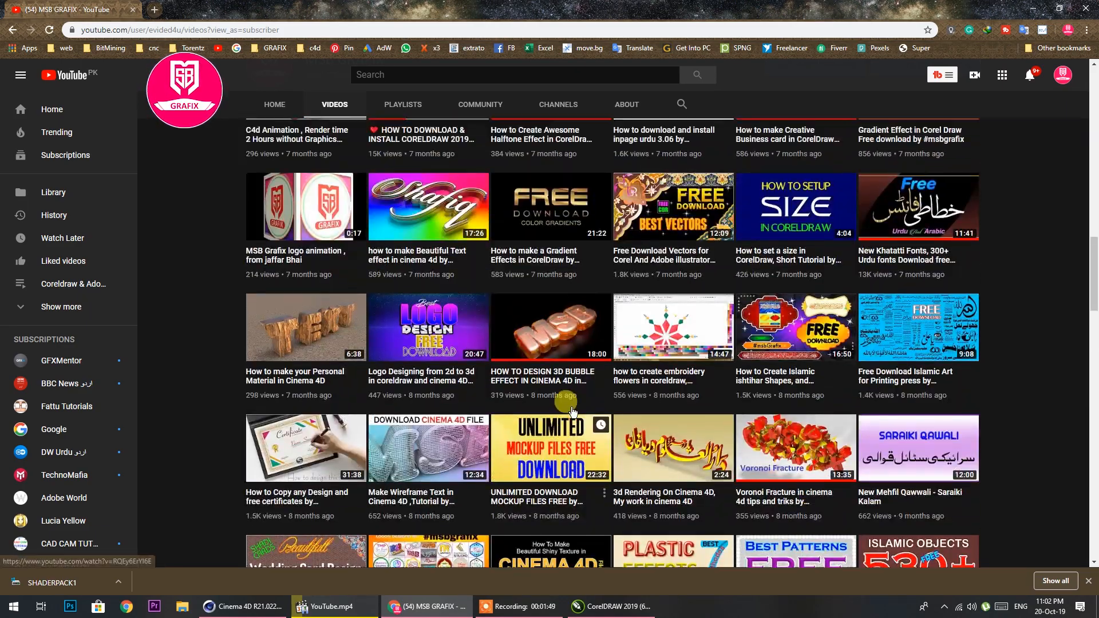
scroll(572, 409, up, 5)
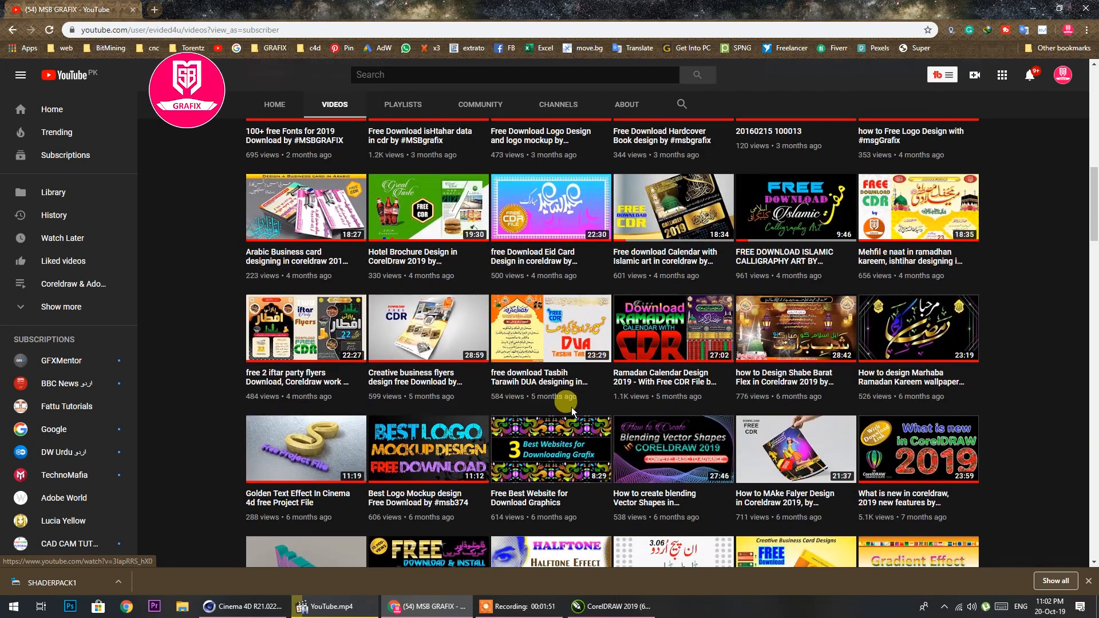
scroll(571, 407, down, 3)
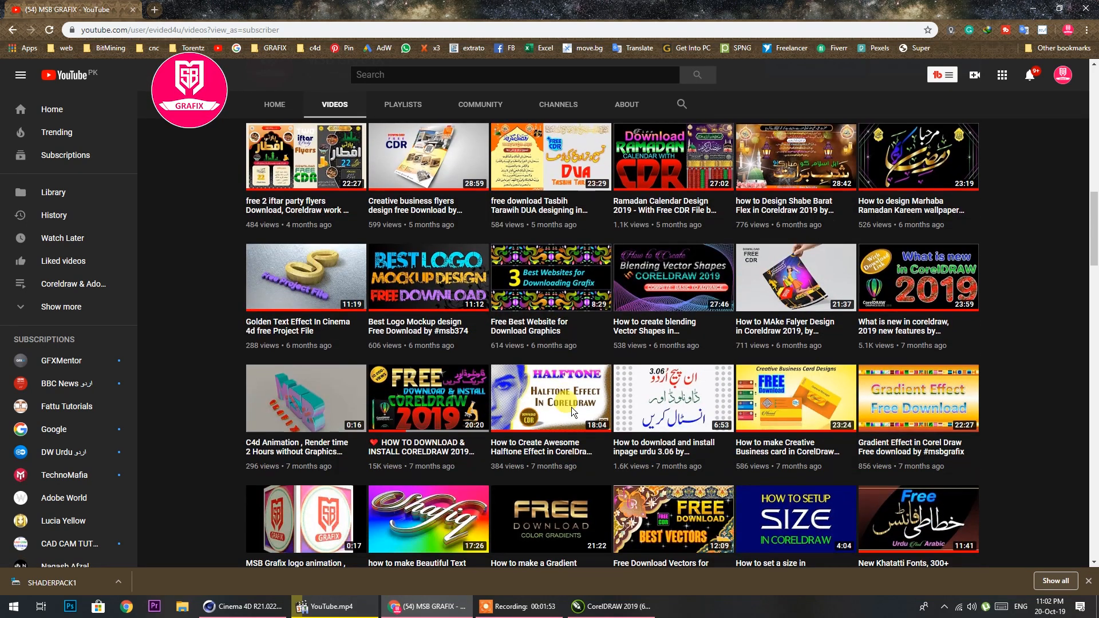
scroll(572, 407, up, 5)
scroll(571, 408, up, 5)
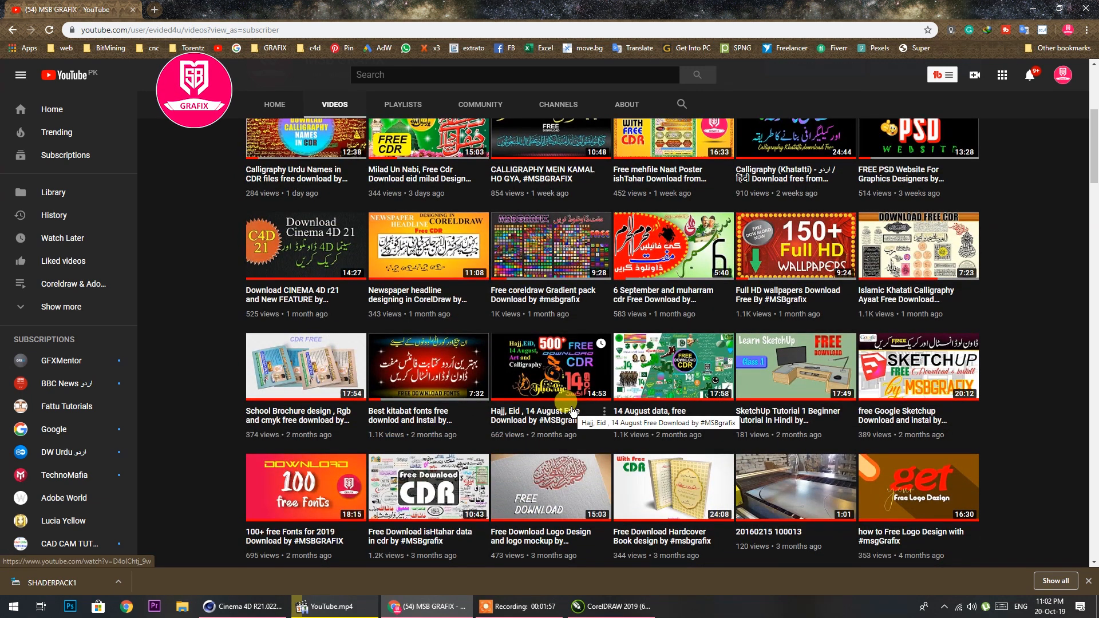
scroll(571, 409, up, 1)
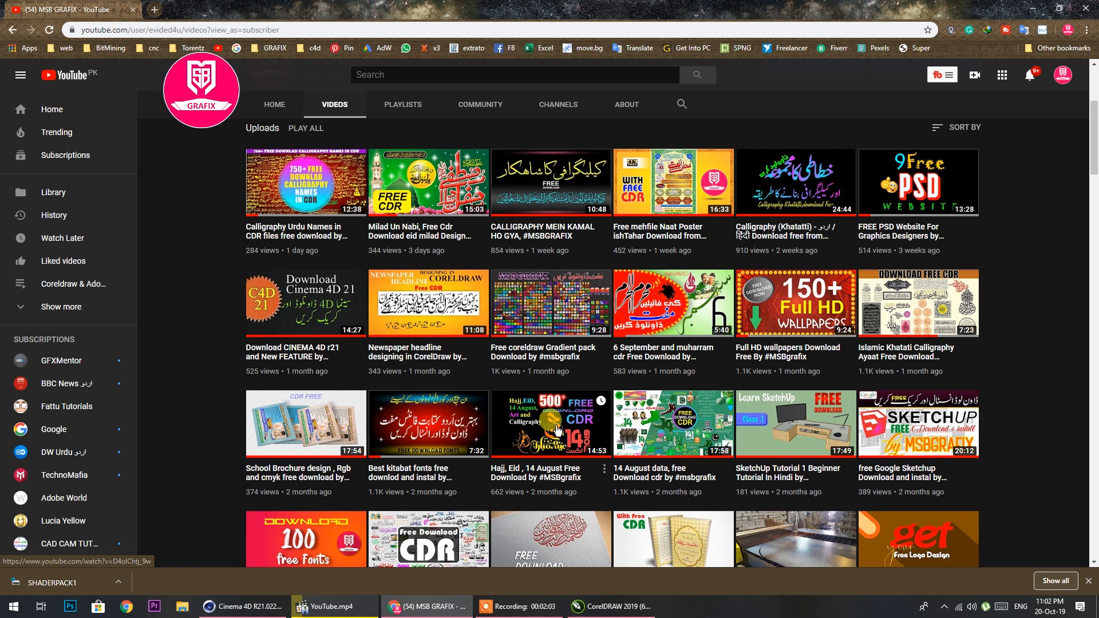
Close the media player that has YouTube.mp4 open
mouse_move(354, 611)
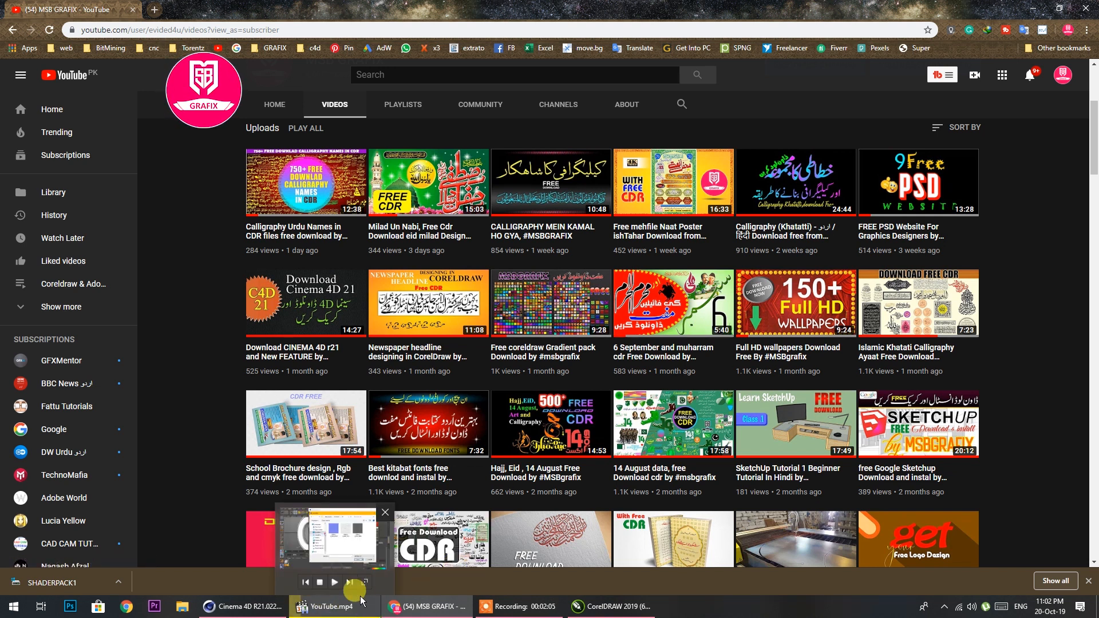
click(385, 512)
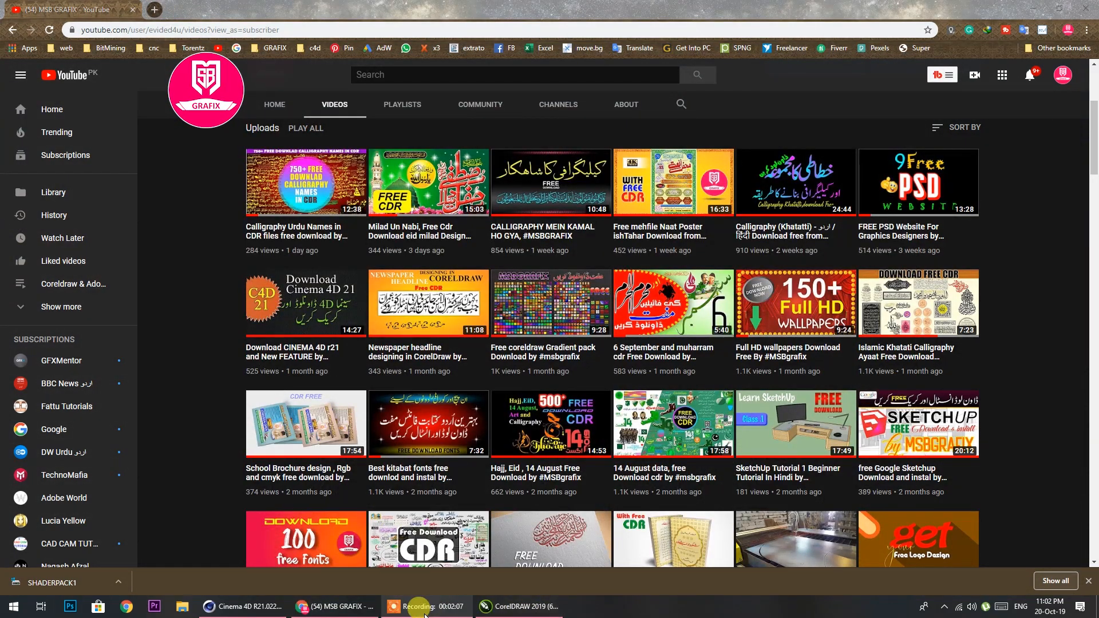
Switch to CorelDRAW and start an artistic text in the empty area below the existing calligraphy titles
mouse_move(432, 613)
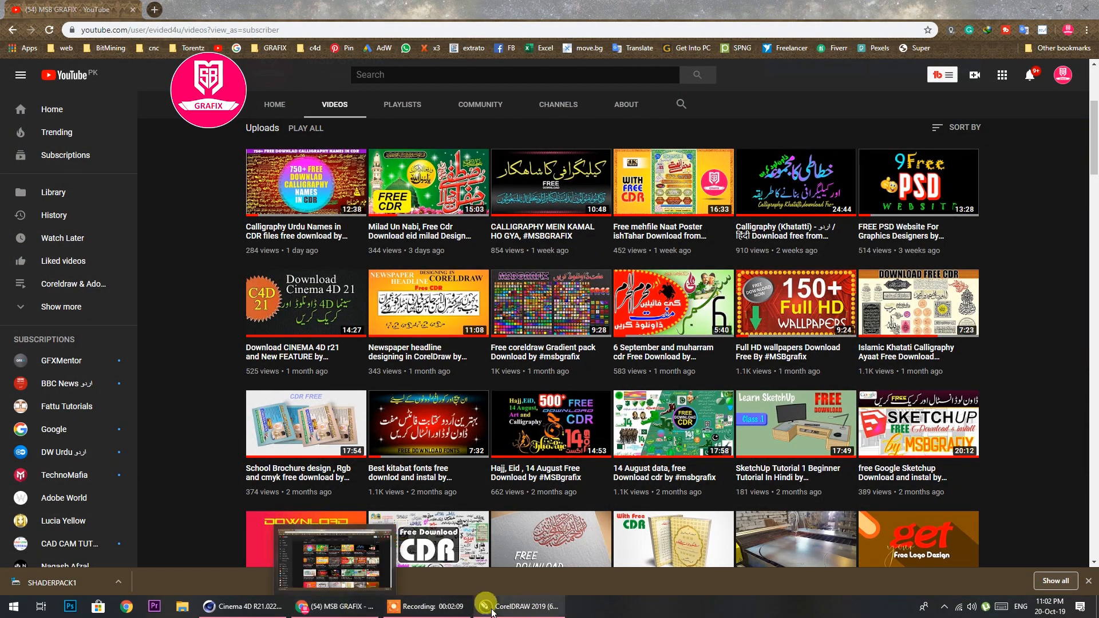
click(519, 607)
scroll(557, 399, down, 6)
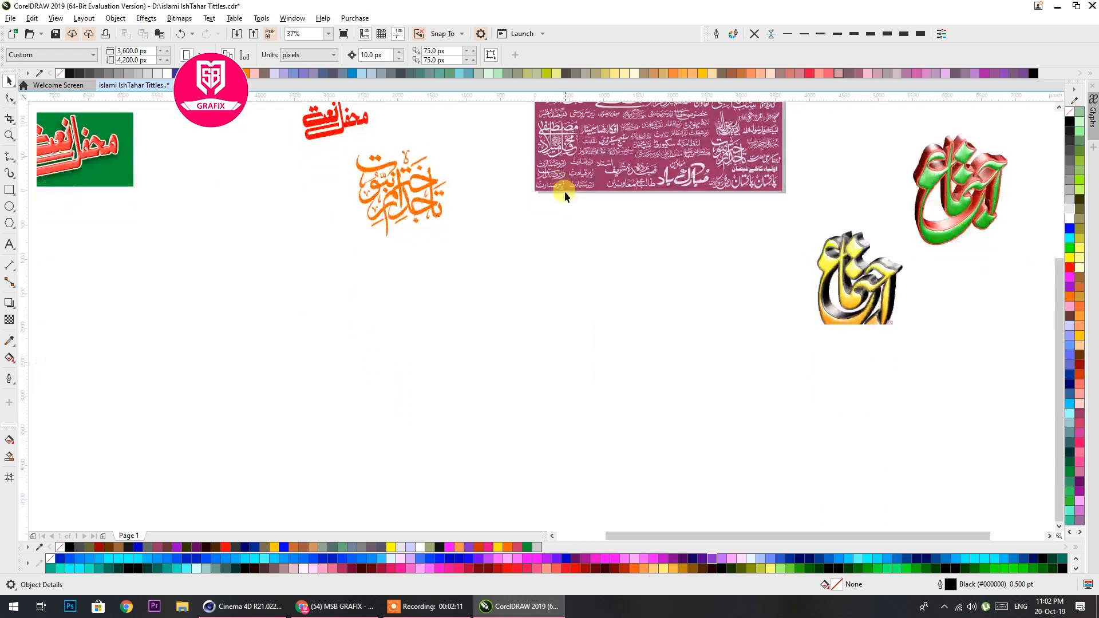
click(9, 247)
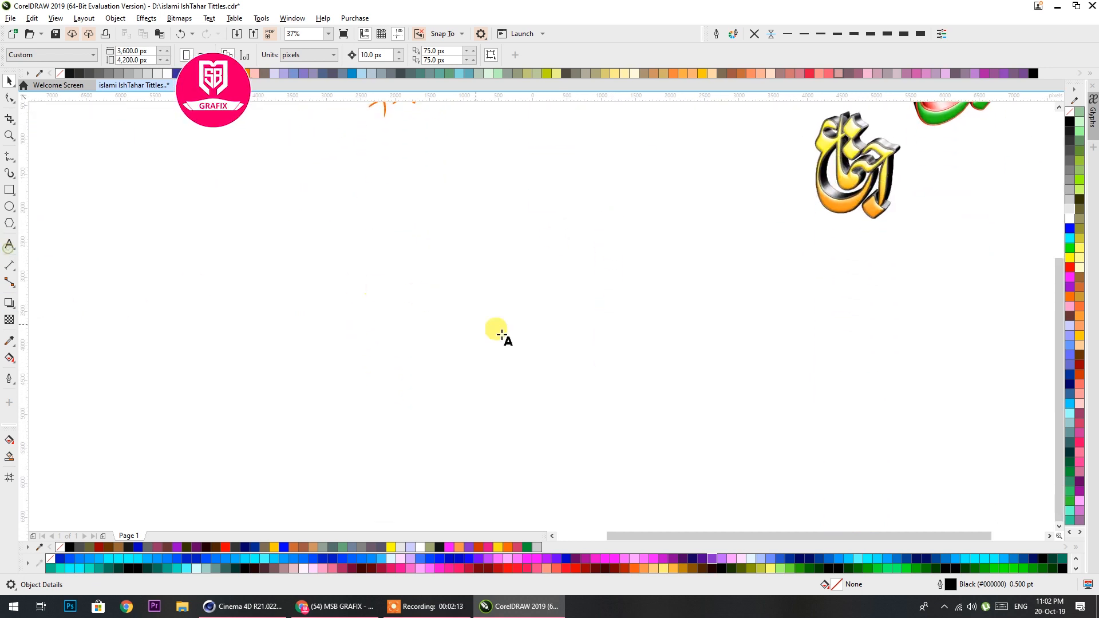
click(511, 331)
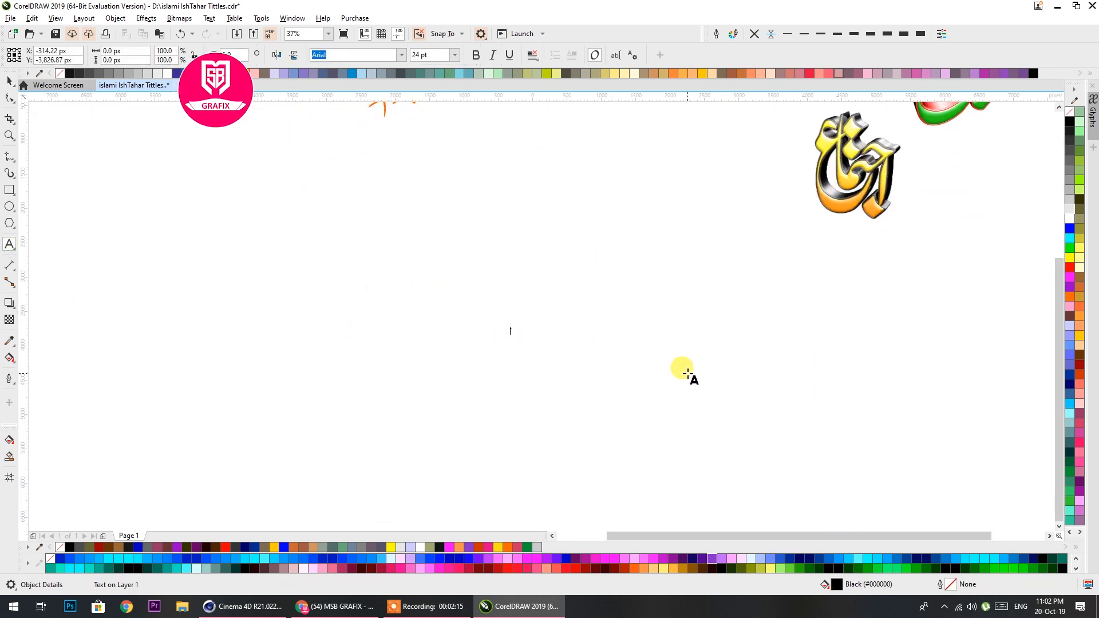
Change the keyboard input language to Urdu and enter the title text محمفل میلاد مصطفی
click(1020, 606)
click(951, 546)
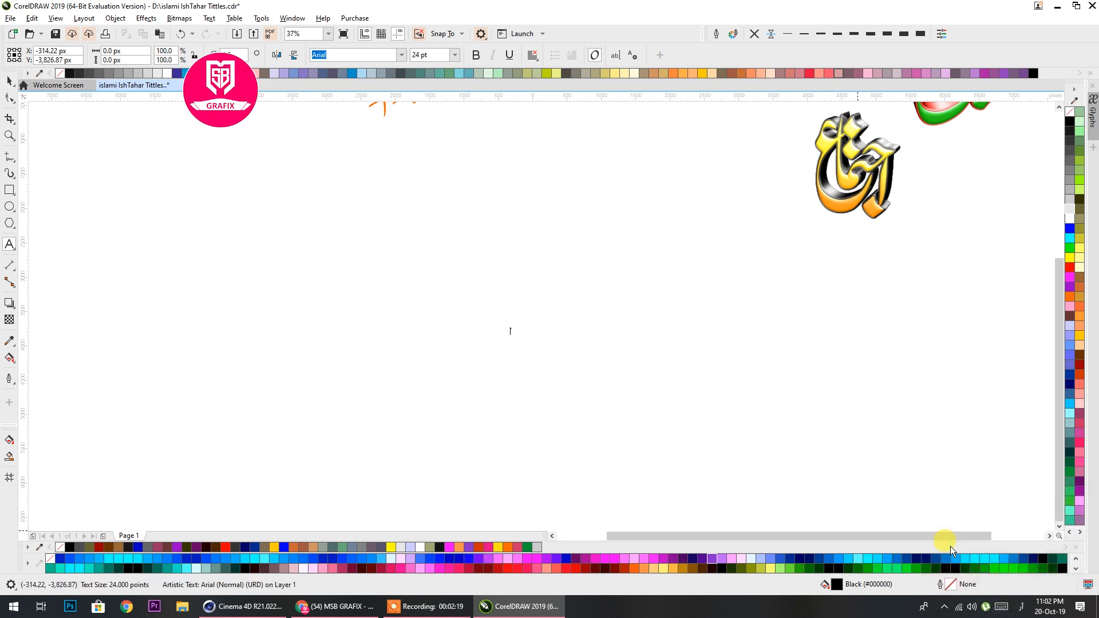
text(محمد مصطفی)
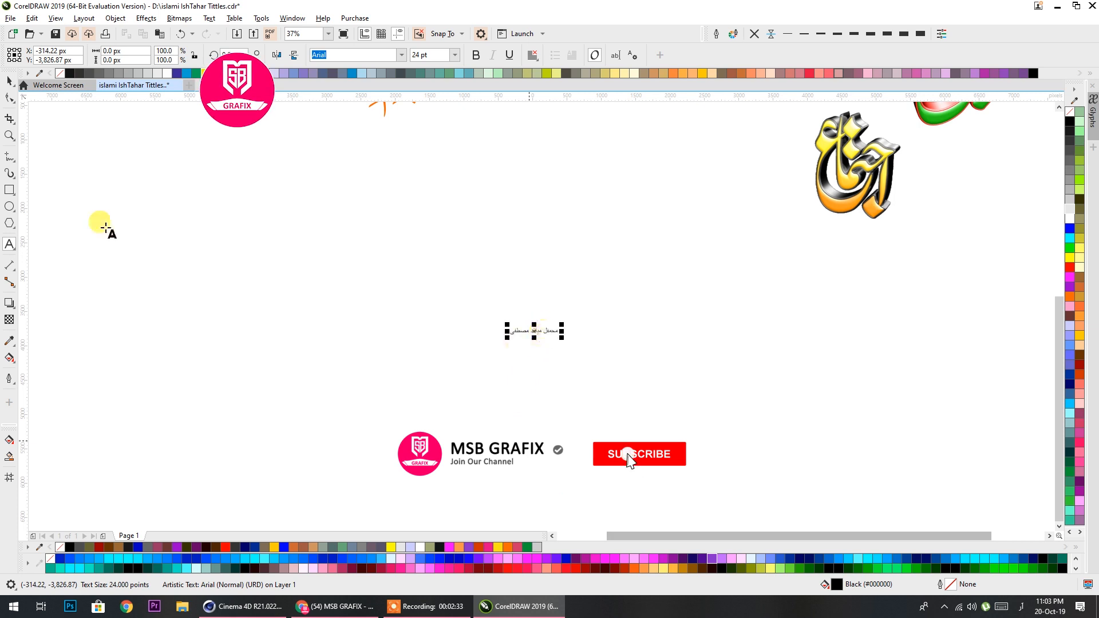
scroll(74, 210, up, 1)
click(9, 82)
scroll(493, 260, down, 1)
scroll(695, 312, up, 6)
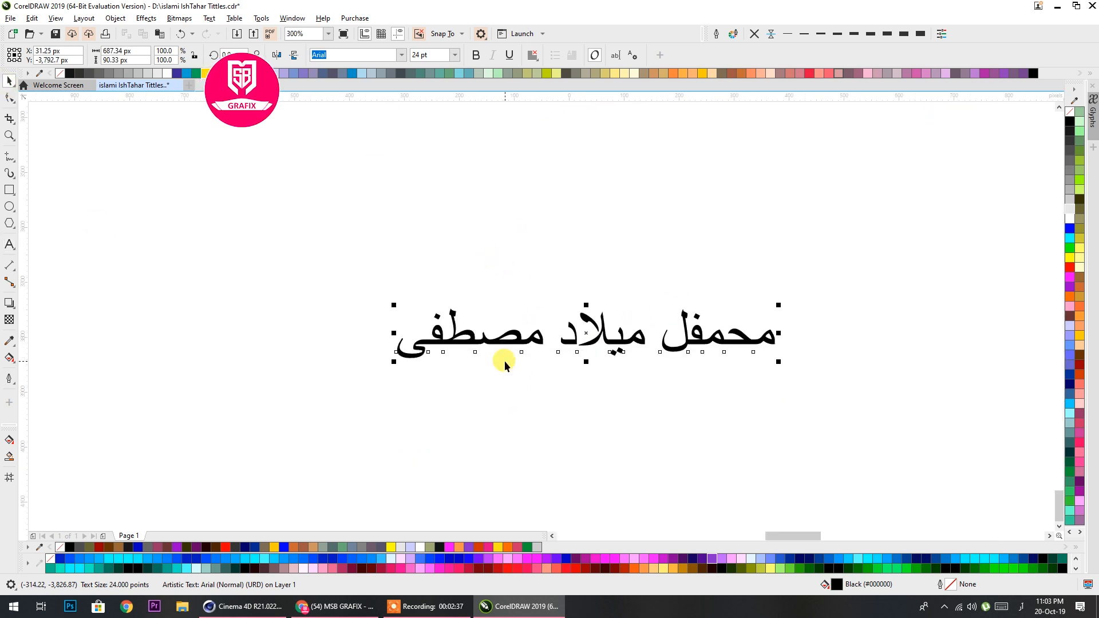
Try the AlQalam Irtaza Hassan font on the title and settle on AlQalam Taj Nastaleeq
drag(446, 207, 535, 200)
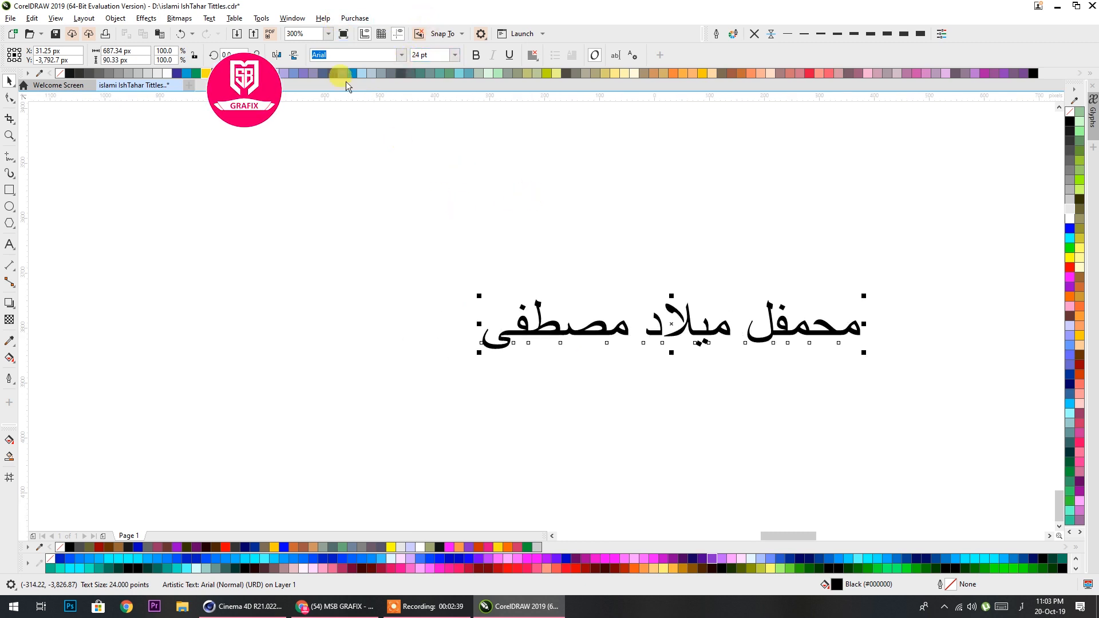
click(402, 55)
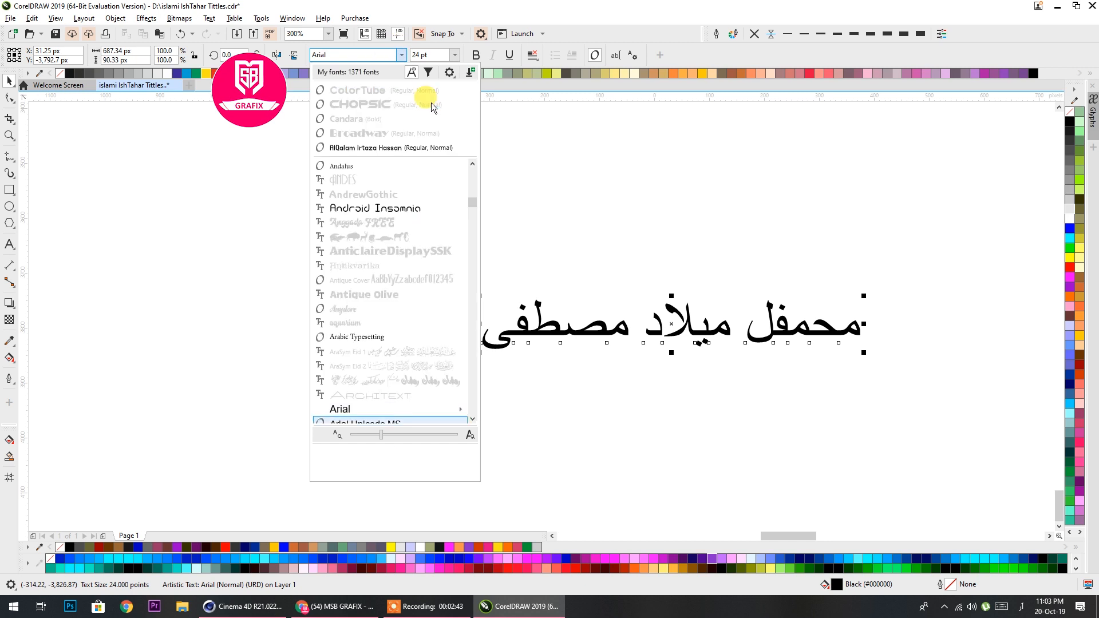
click(393, 148)
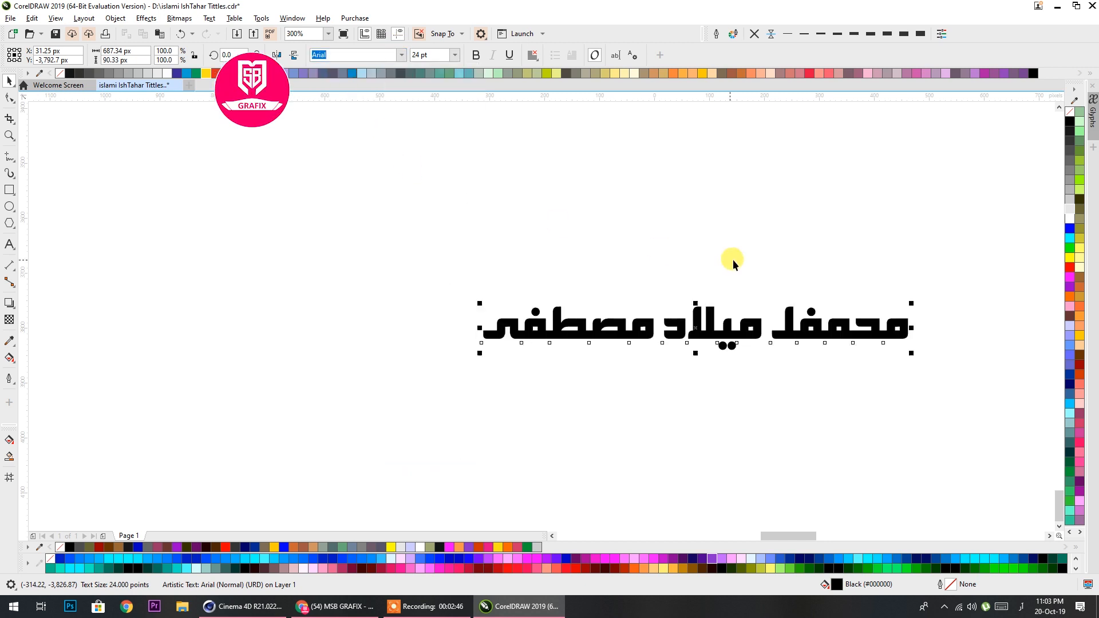
click(402, 55)
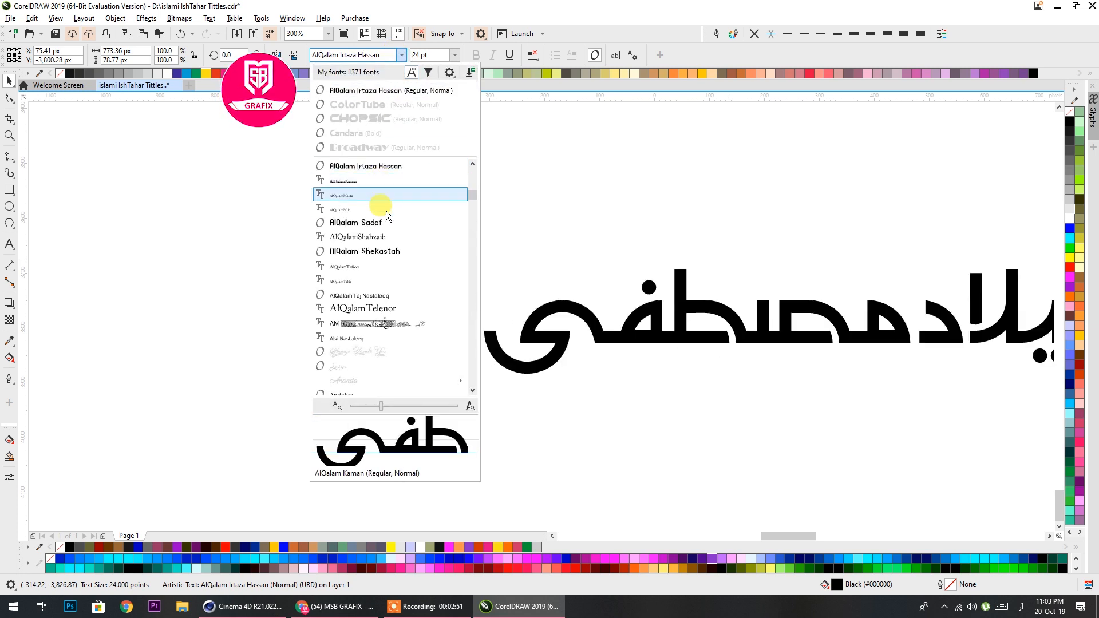
click(366, 295)
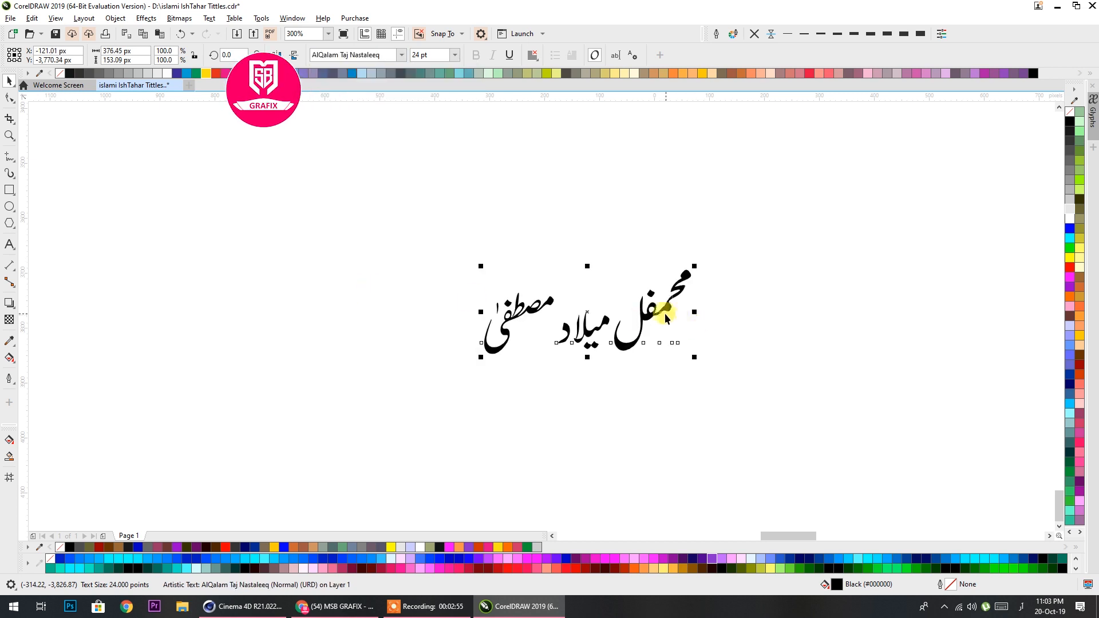
Delete the extra م from the title's first word so that it reads محفل
scroll(670, 309, up, 2)
click(673, 299)
double_click(674, 299)
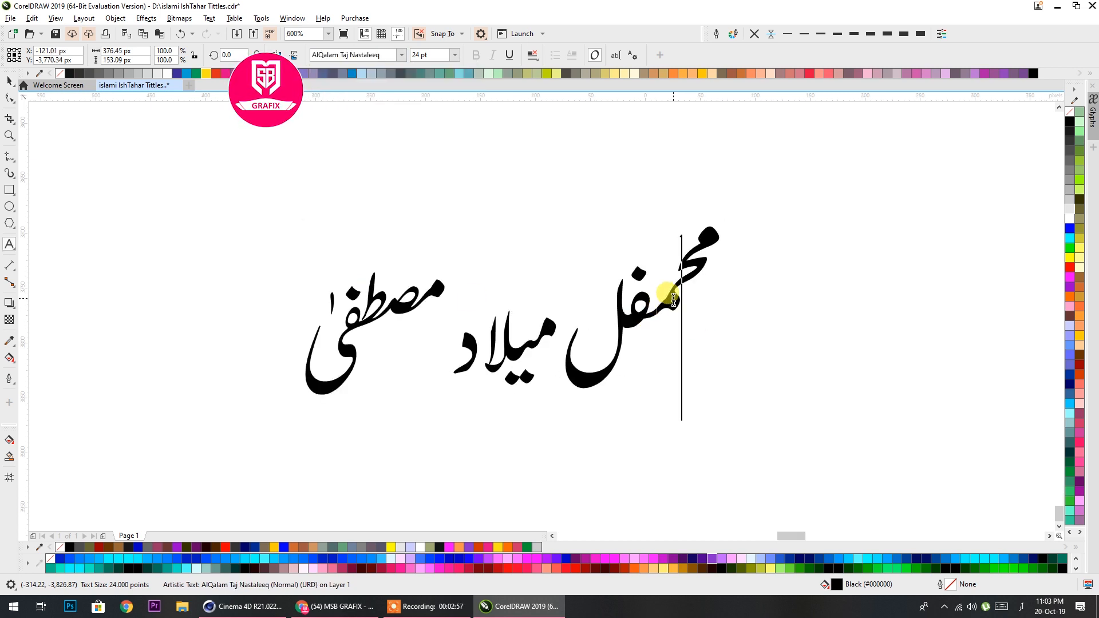
drag(682, 302, 660, 304)
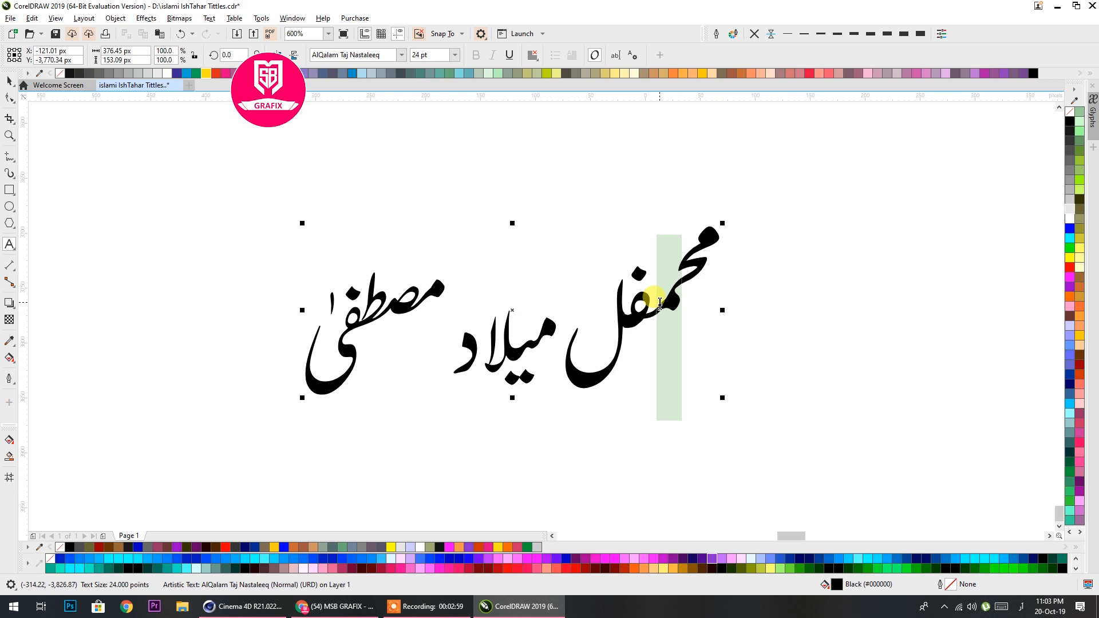
key(Delete)
click(7, 84)
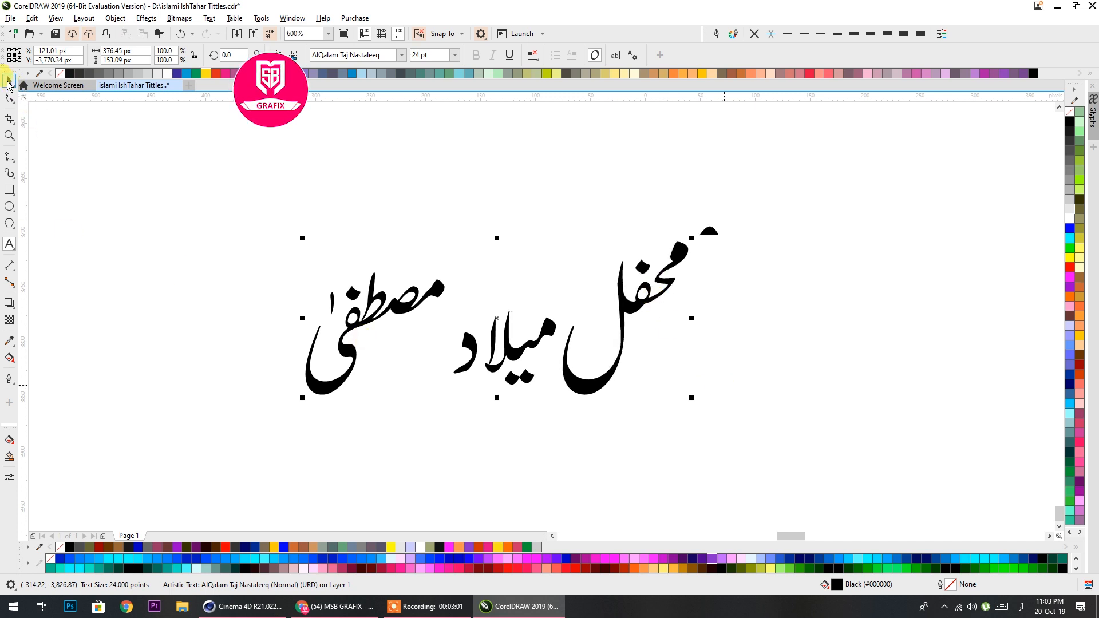
click(439, 221)
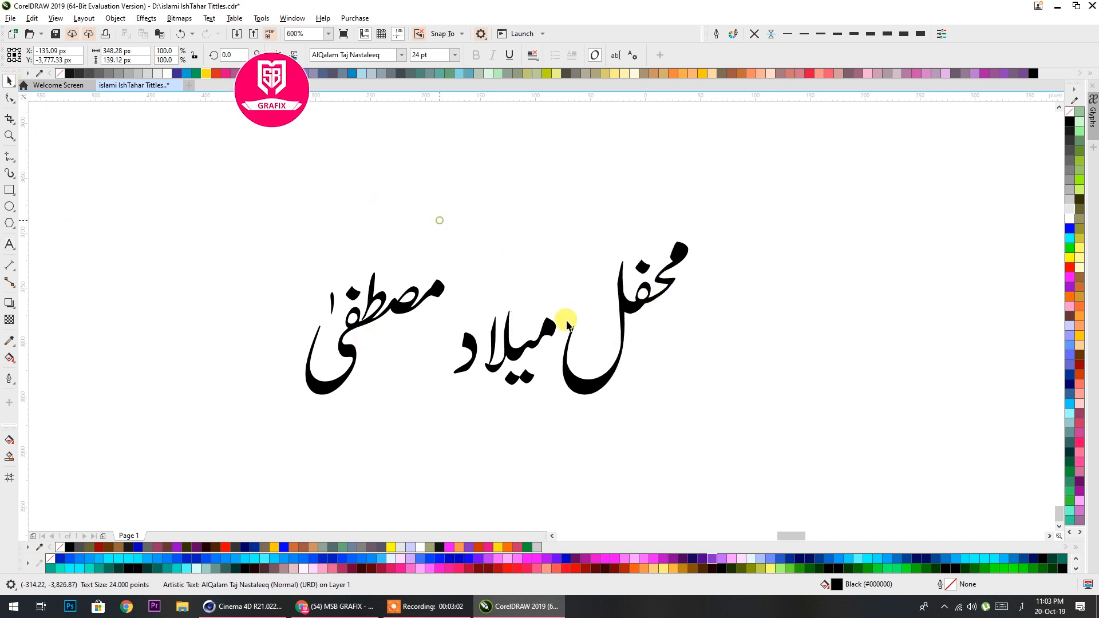
Convert the title text to curves and break it apart into separate objects
click(466, 340)
key(ctrl+q)
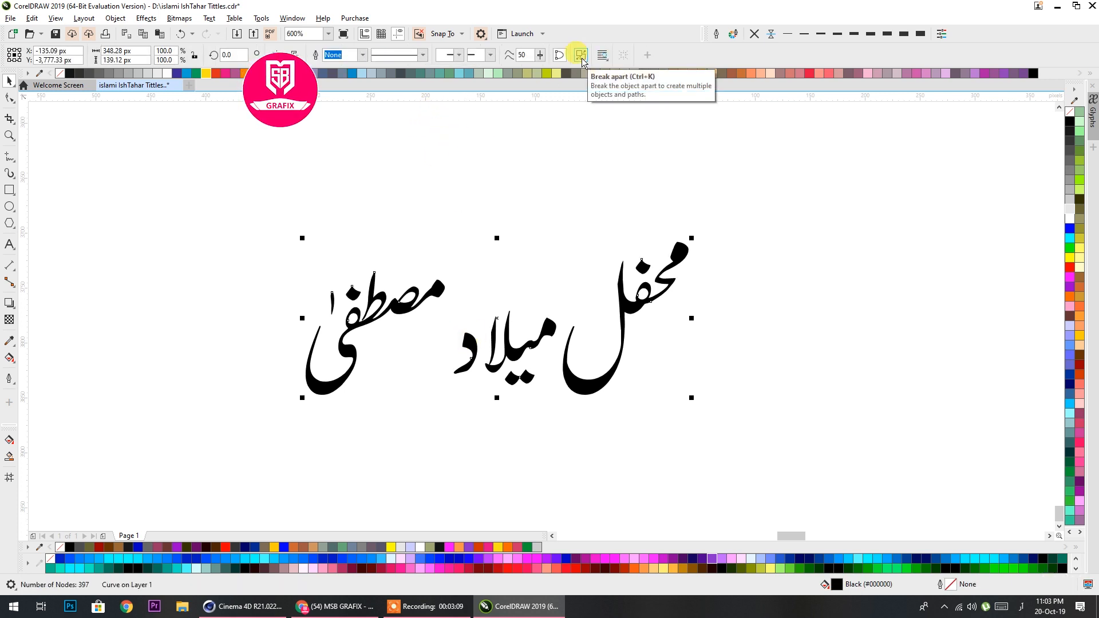
click(580, 55)
drag(409, 347, 470, 337)
click(474, 346)
Select all pieces of the word مصطفی and move them horizontally so the word overlaps above میلاد
scroll(481, 289, up, 2)
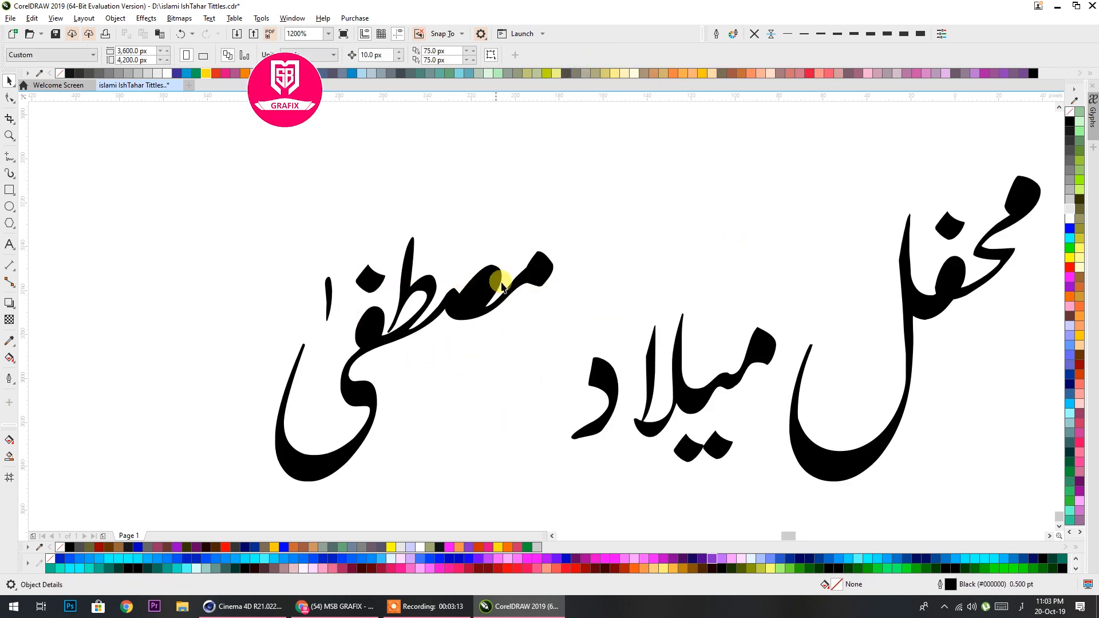
drag(566, 154, 216, 484)
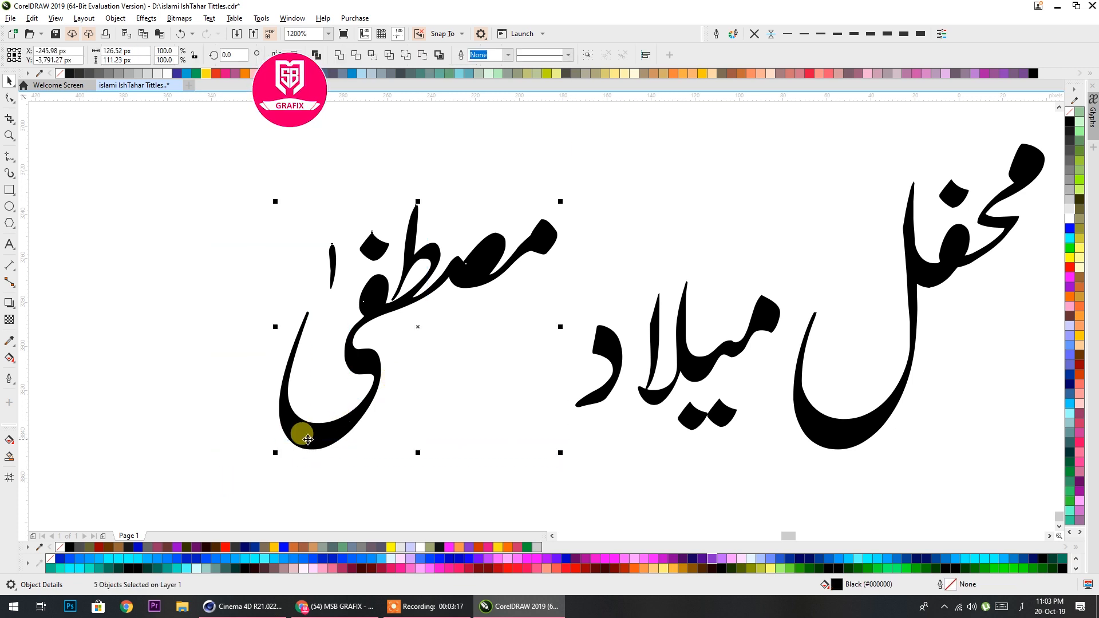
drag(302, 432, 400, 428)
Move the letter د of میلاد slightly closer to the adjoining letters of its word
drag(330, 147, 730, 485)
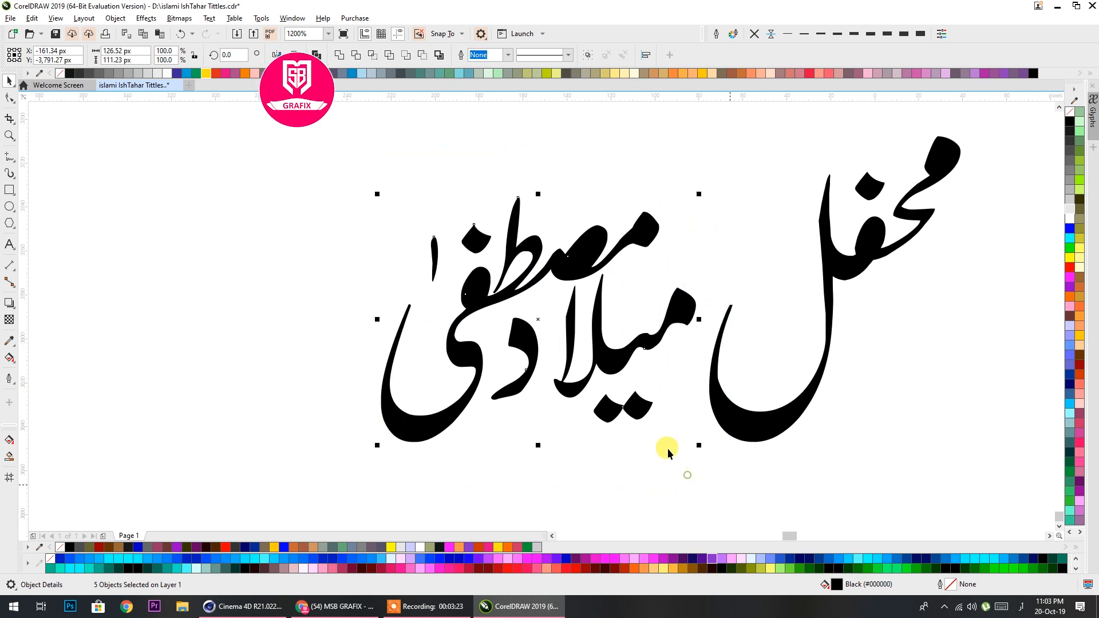
scroll(582, 382, up, 2)
click(507, 328)
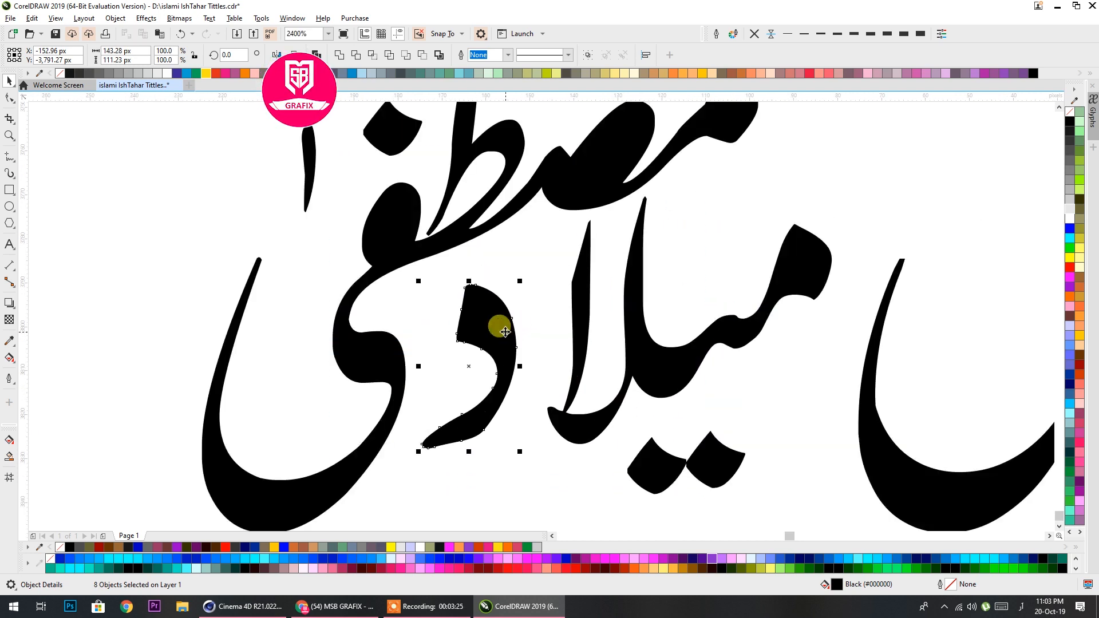
drag(526, 332, 552, 332)
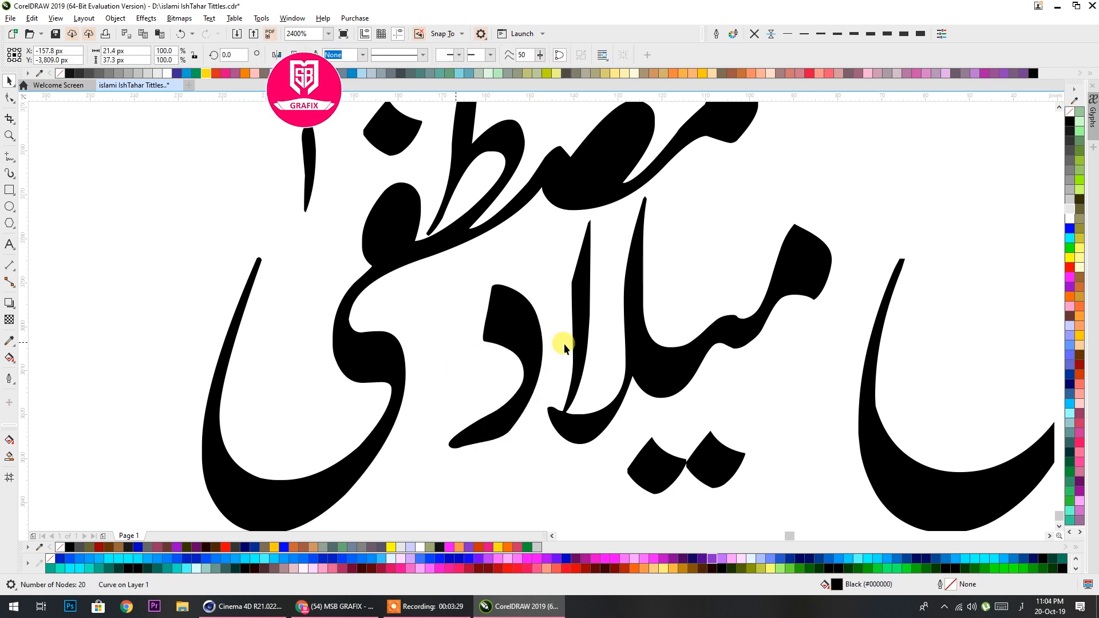
Combine all pieces of the word مصطفی into a single curve and fill it with magenta
scroll(564, 344, down, 2)
drag(671, 152, 311, 328)
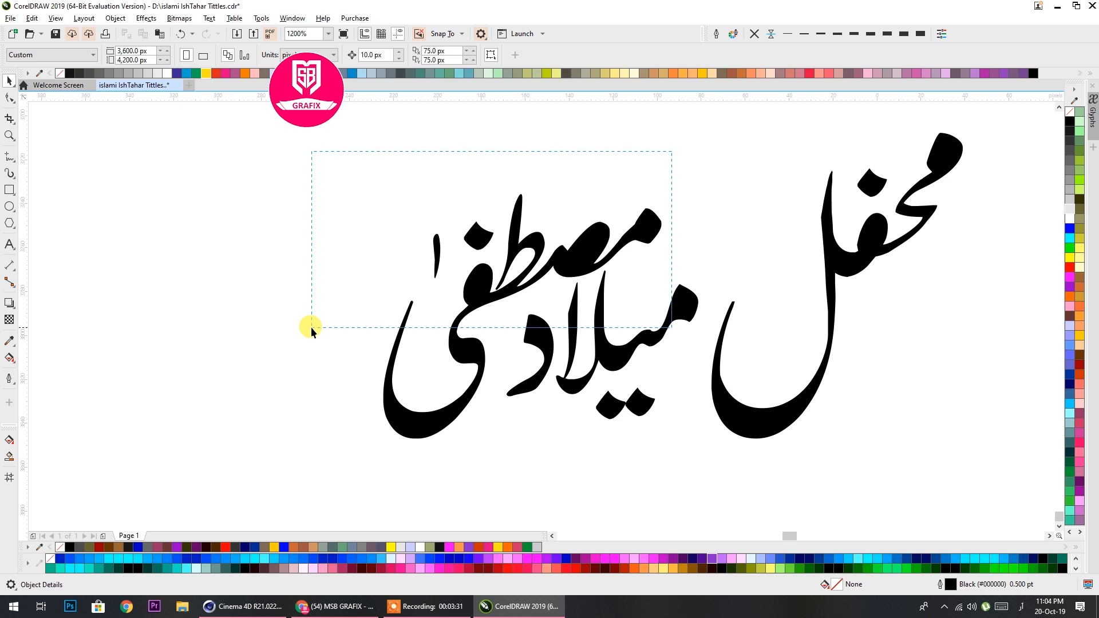
shift+click(429, 432)
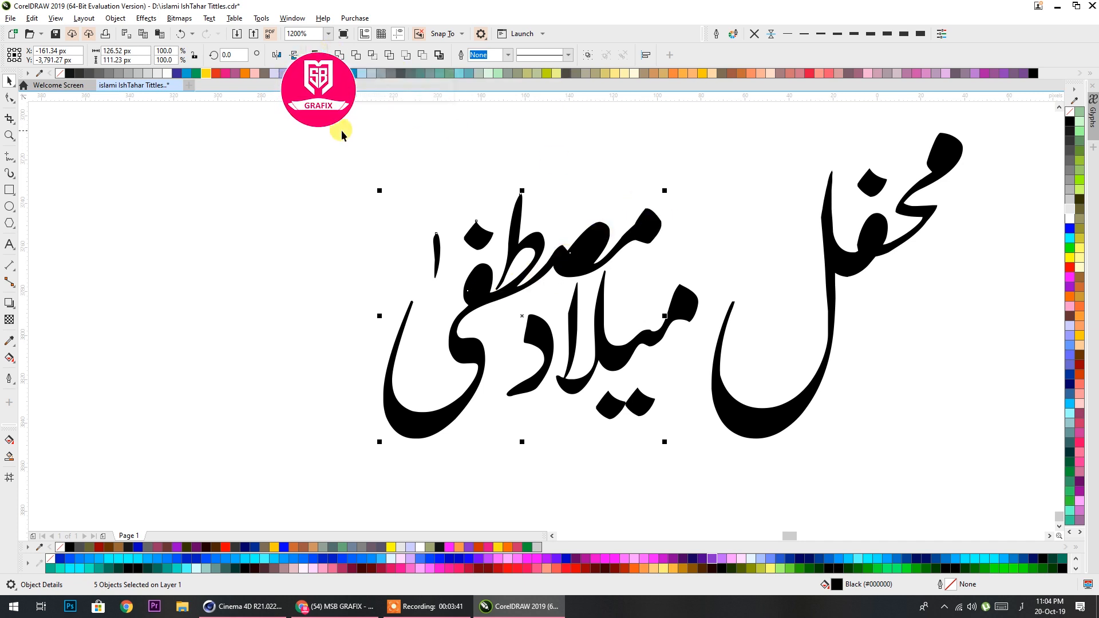
click(351, 155)
click(647, 230)
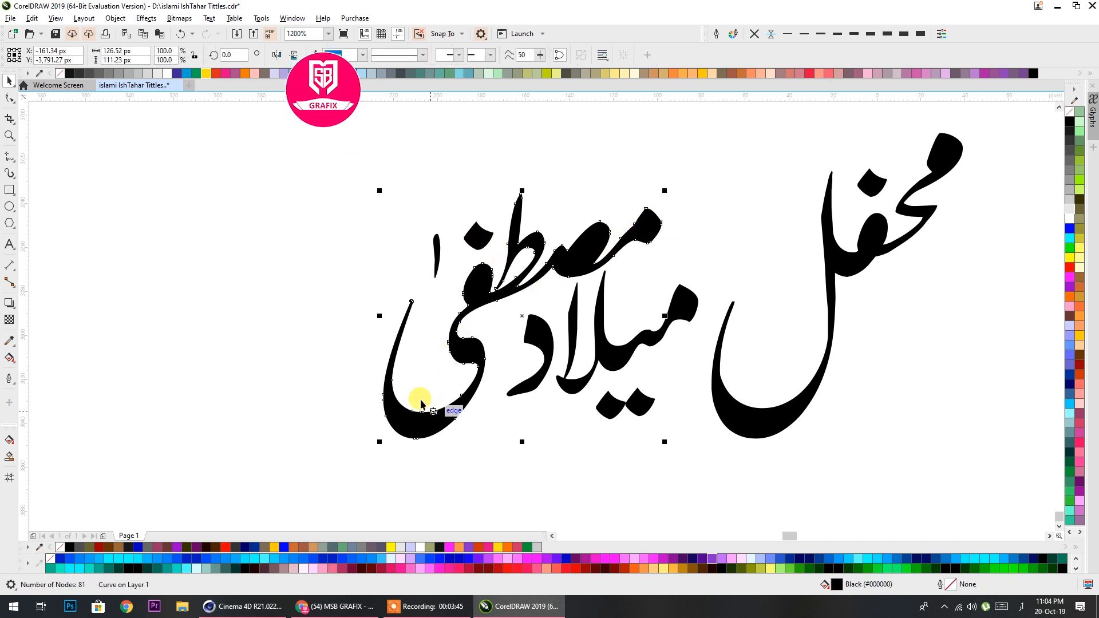
key(ctrl+k)
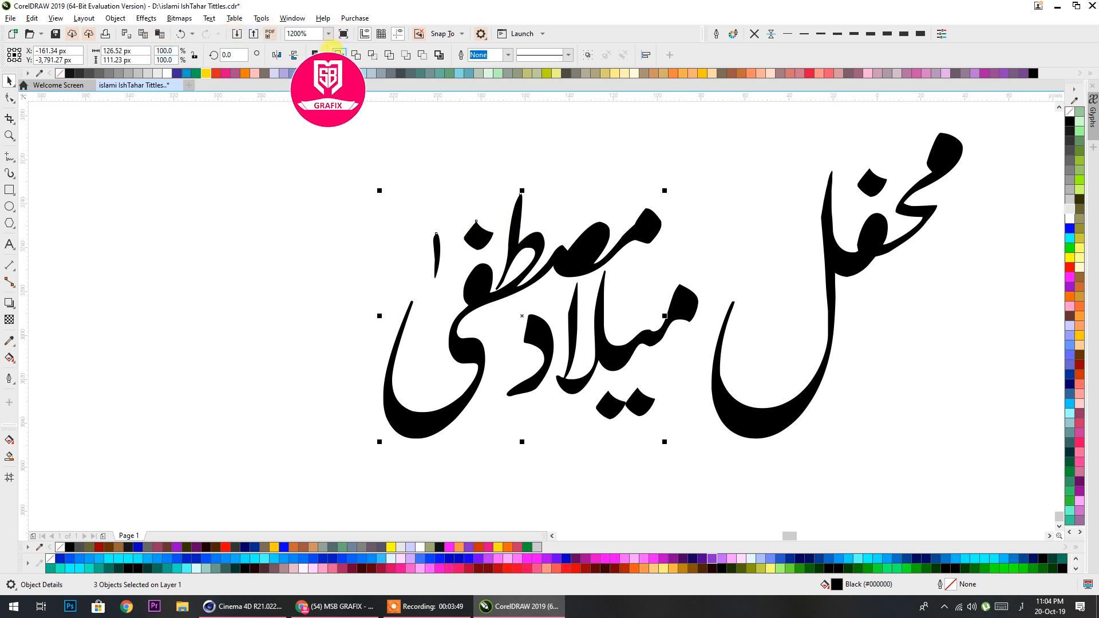
drag(675, 143, 450, 409)
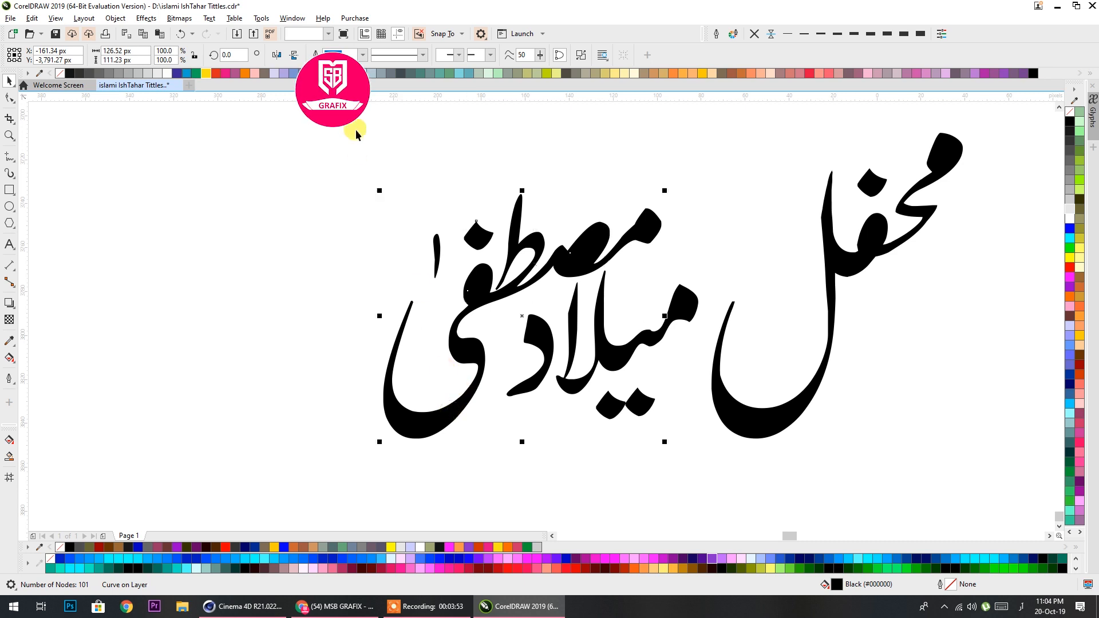
click(315, 54)
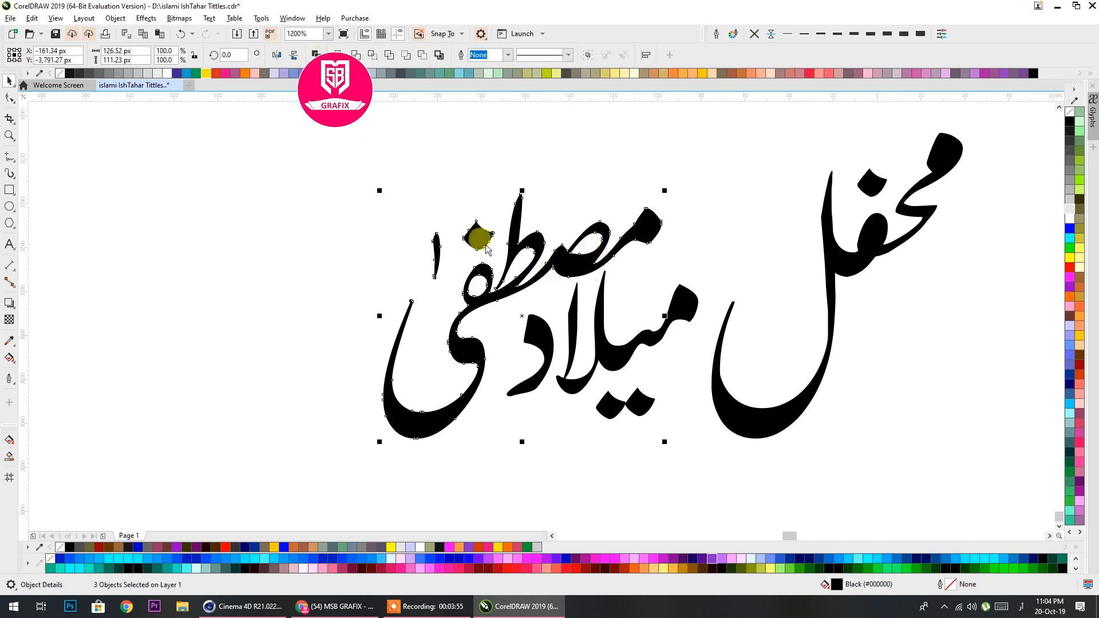
click(1069, 277)
Combine the pieces of میلاد into one curve, fill it orange (#FF6600), and shift it down and left under مصطفی
drag(712, 480, 431, 252)
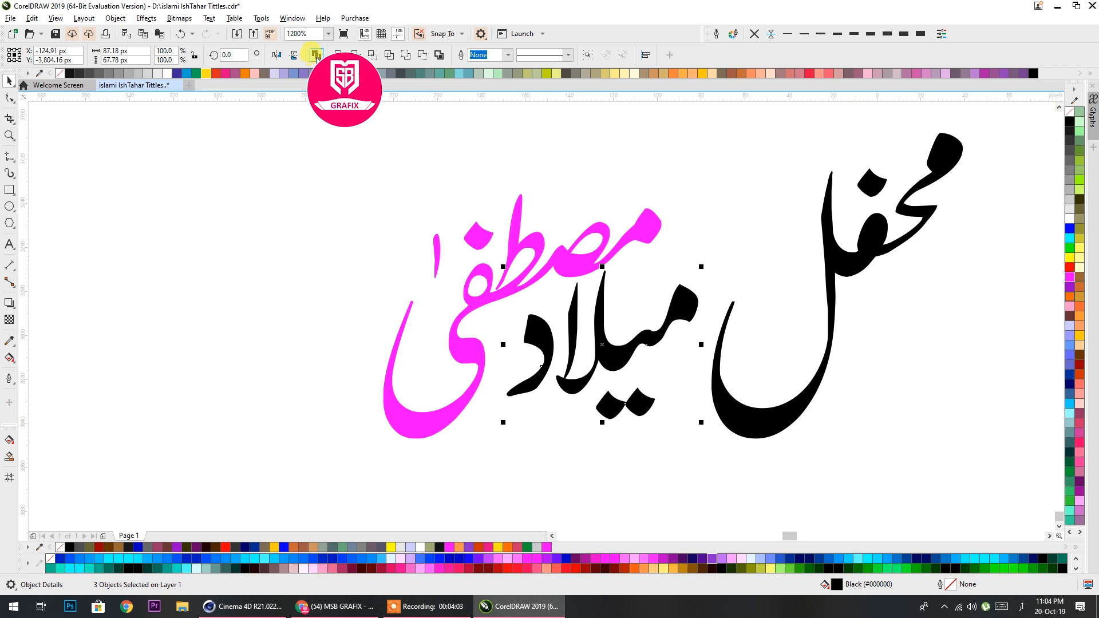
key(ctrl+l)
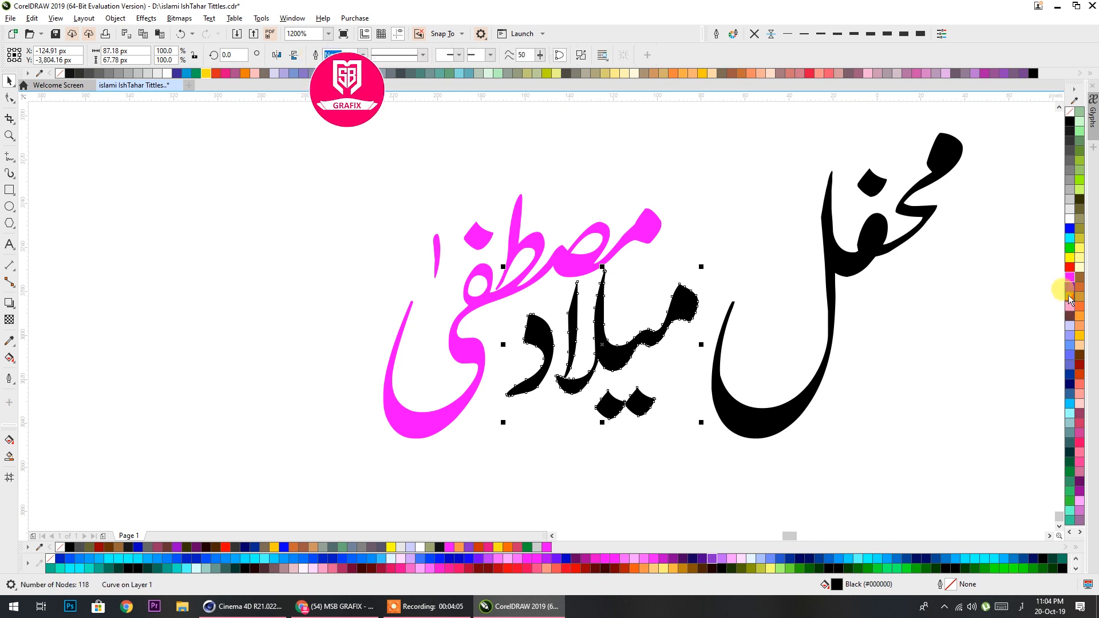
click(1070, 297)
drag(663, 329, 628, 348)
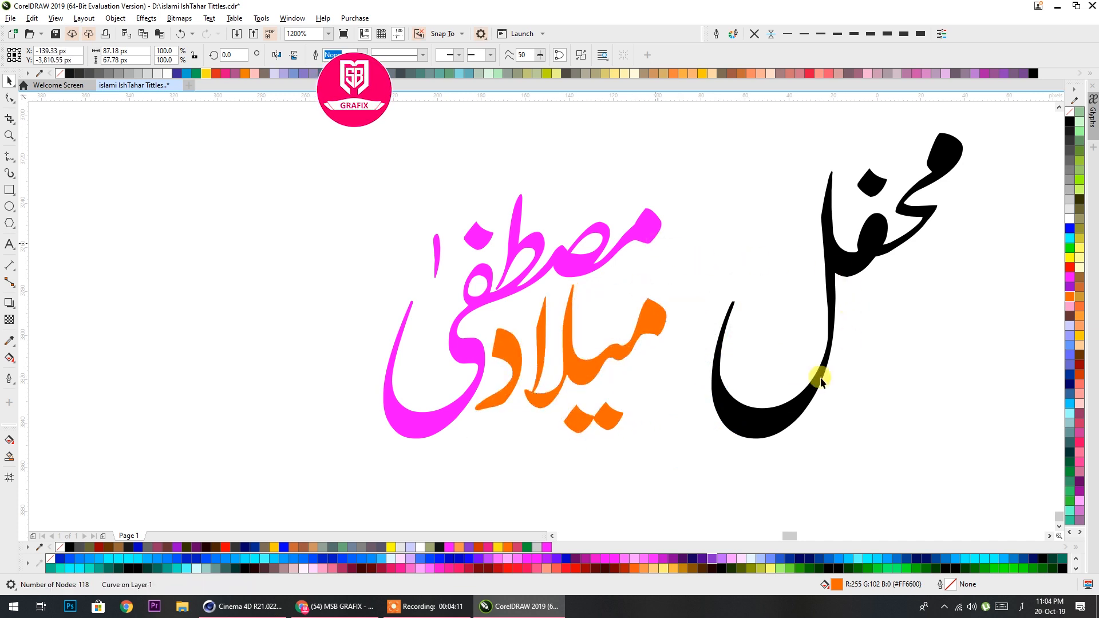
Undo the trial move of محفل, combine its pieces into one curve, and move the word left beside میلاد
click(632, 352)
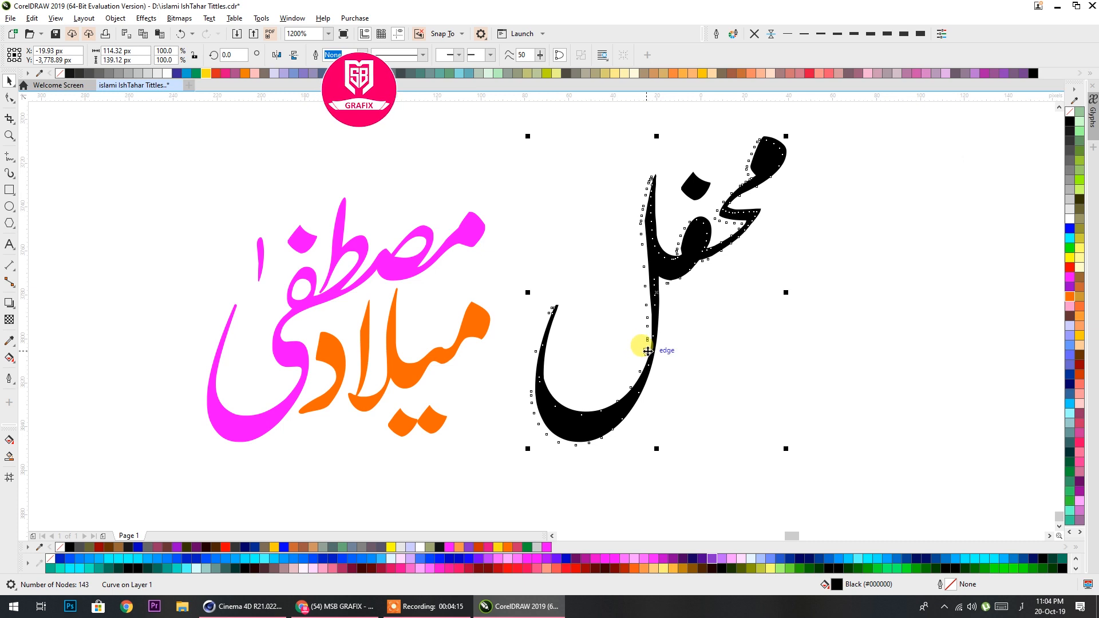
key(ctrl+z)
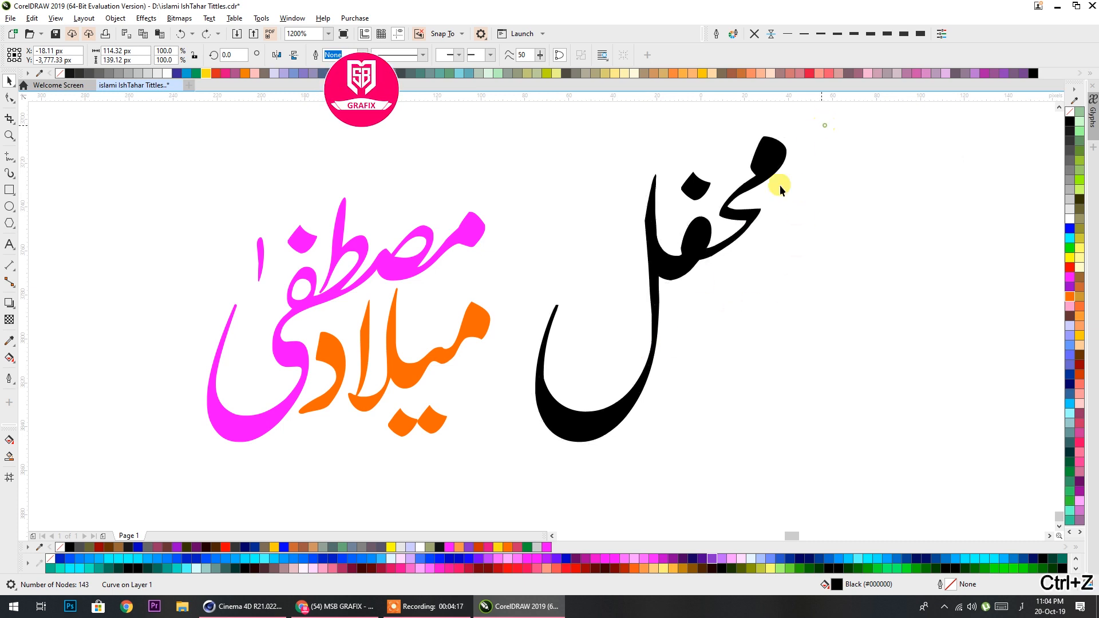
drag(607, 429, 522, 482)
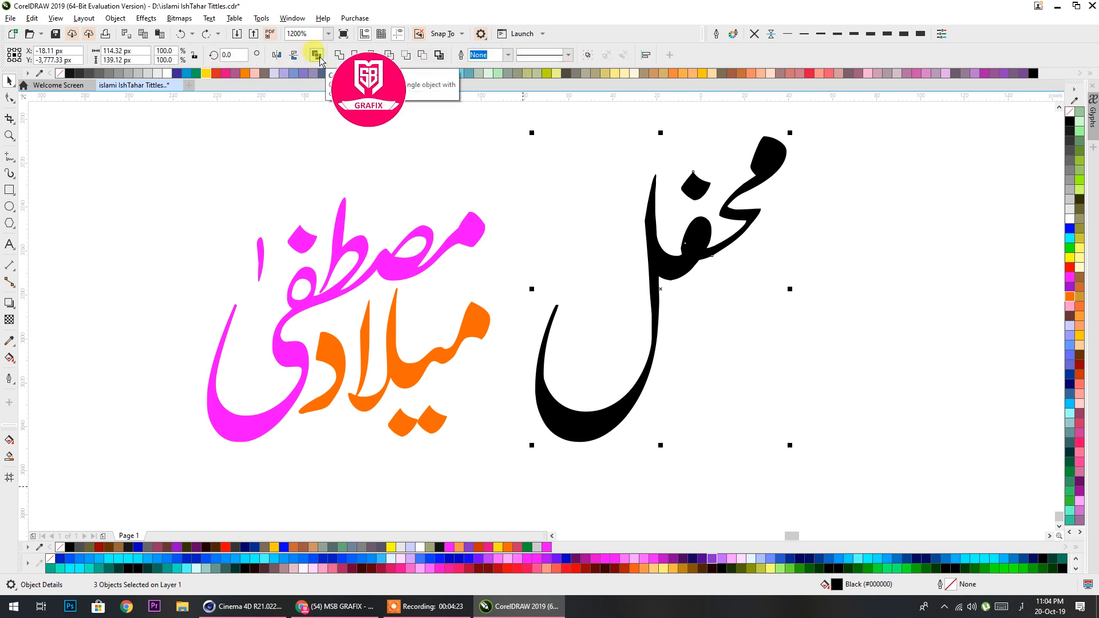
drag(574, 432, 527, 433)
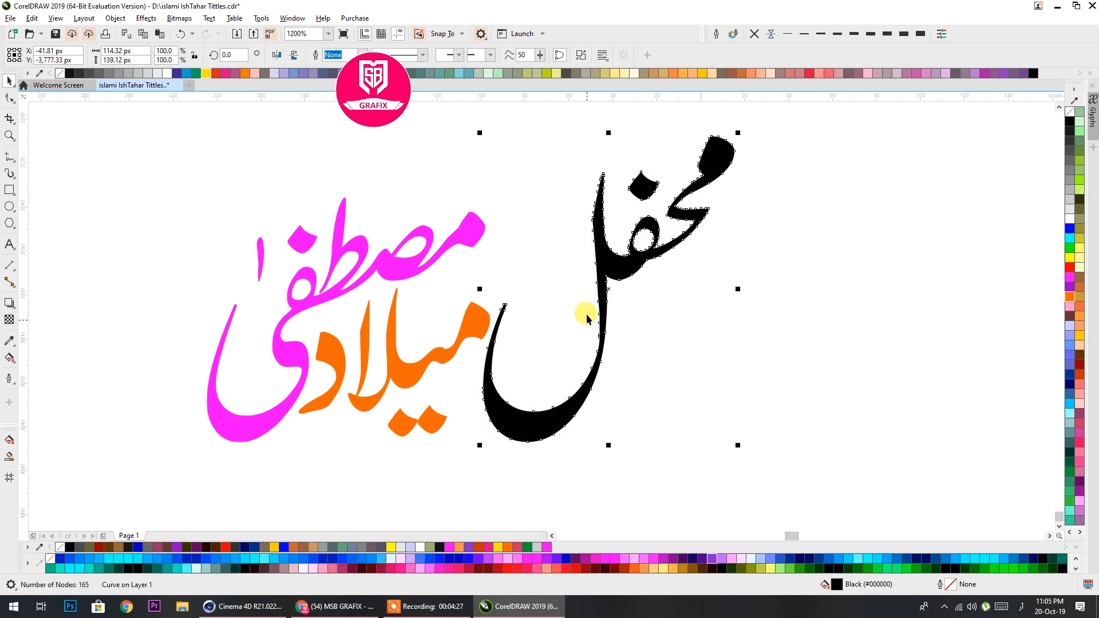
click(520, 484)
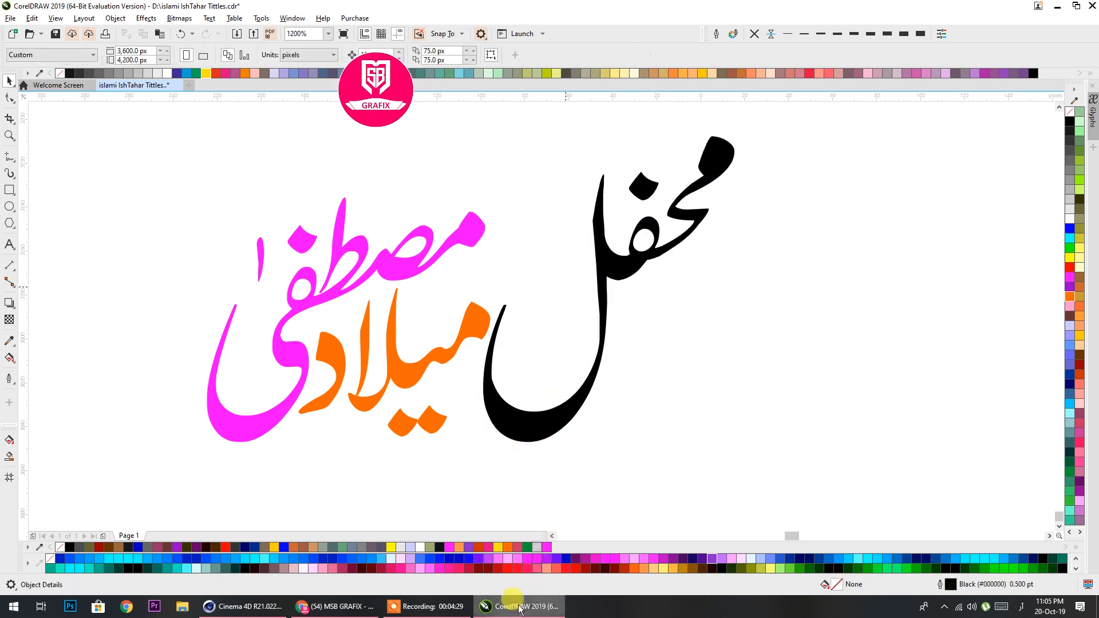
click(467, 604)
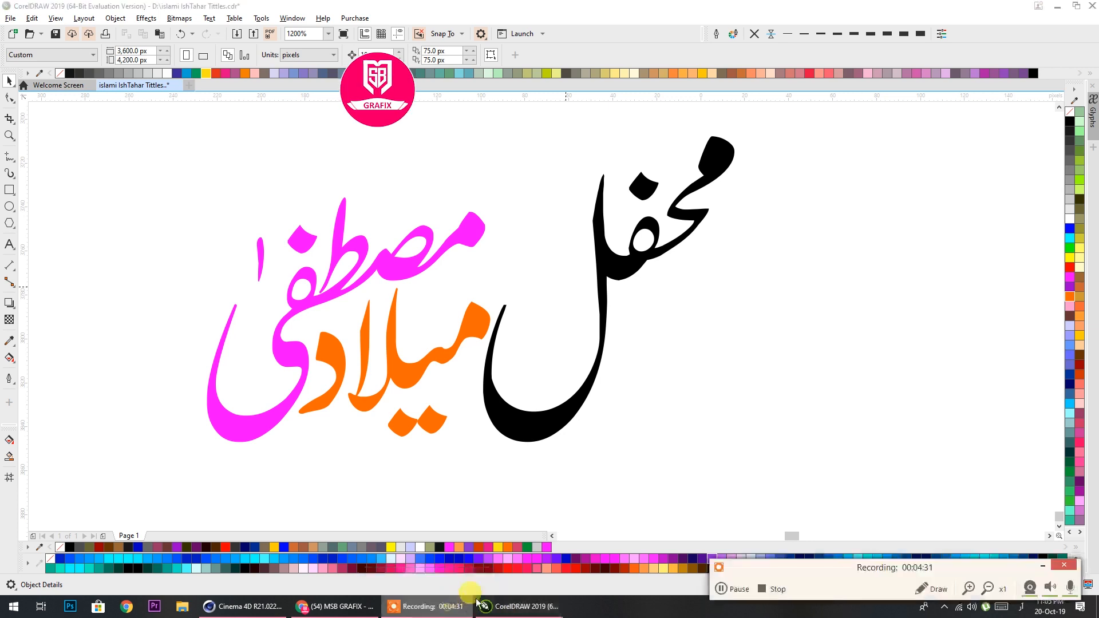
click(737, 588)
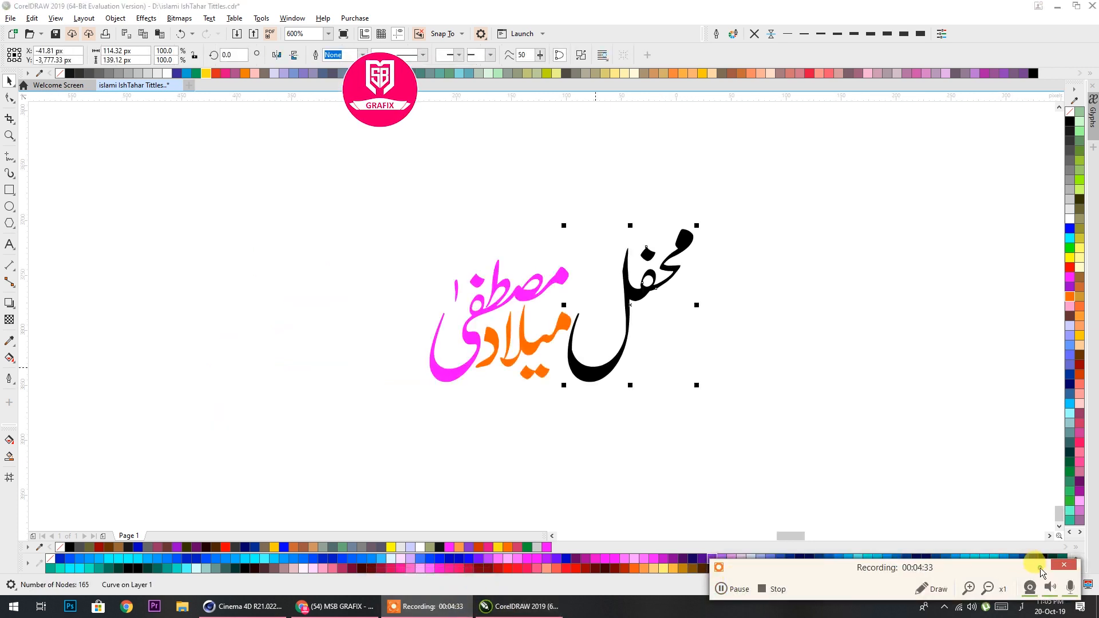
click(1041, 568)
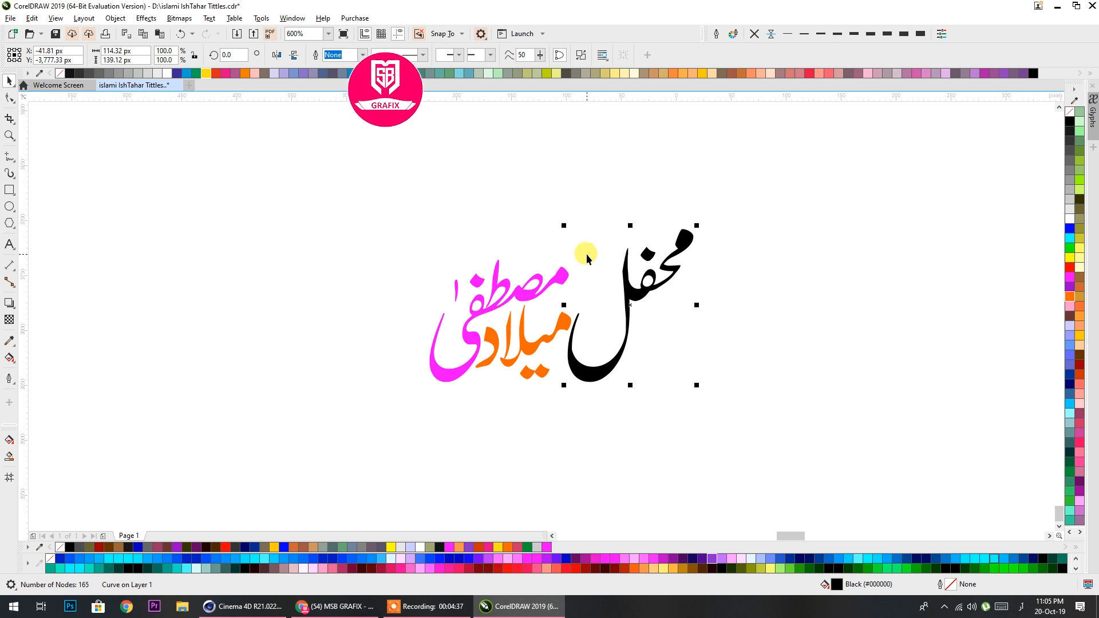
Try moving the orange word میلاد up and right into the gap between مصطفی and محفل
drag(570, 325, 538, 283)
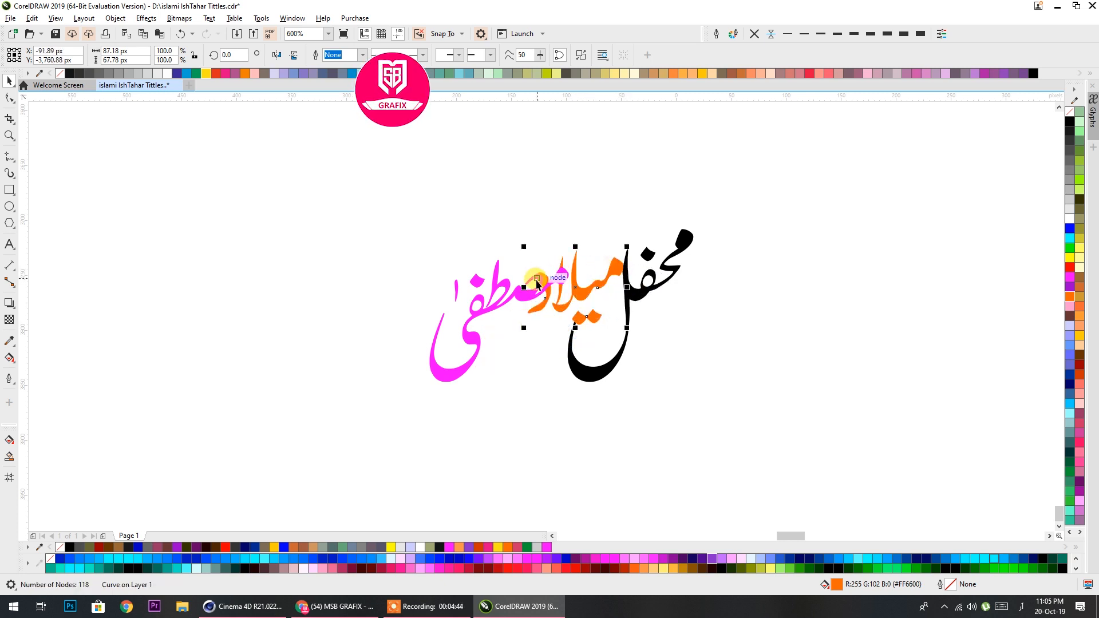
click(542, 285)
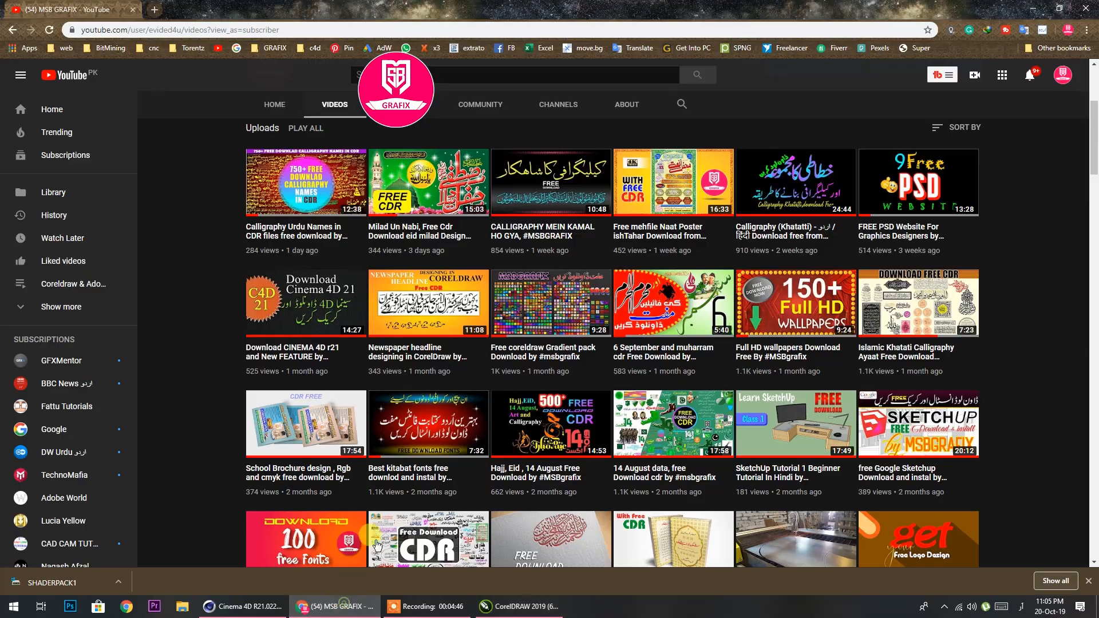
Switch to Chrome and look through the MSB GRAFIX channel's uploaded videos on YouTube, then return to CorelDRAW
click(336, 607)
scroll(484, 314, down, 6)
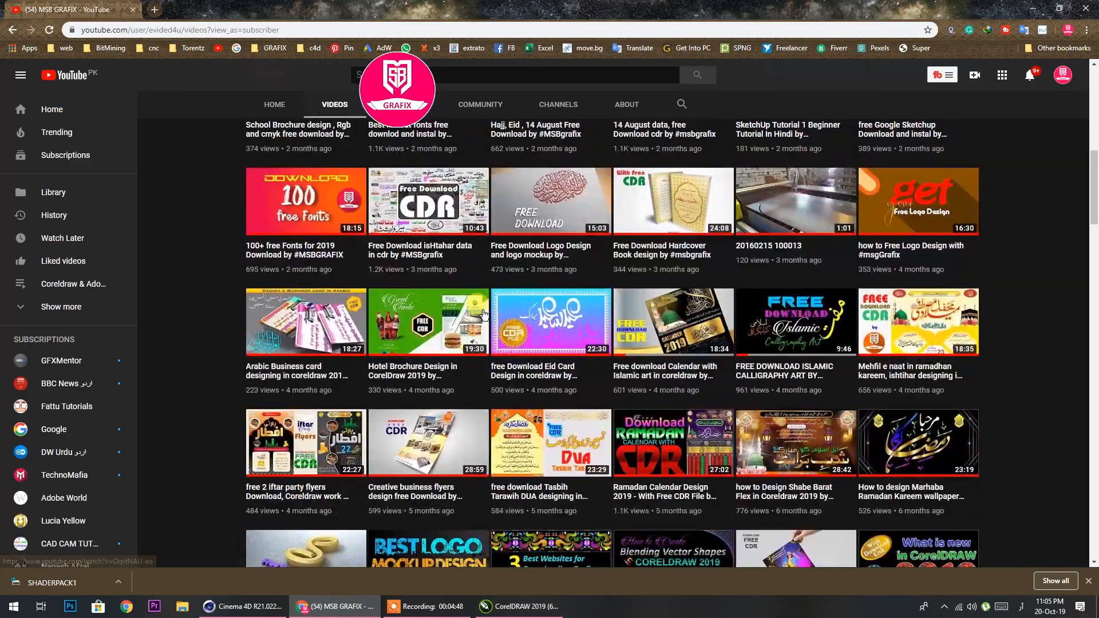
scroll(484, 314, down, 20)
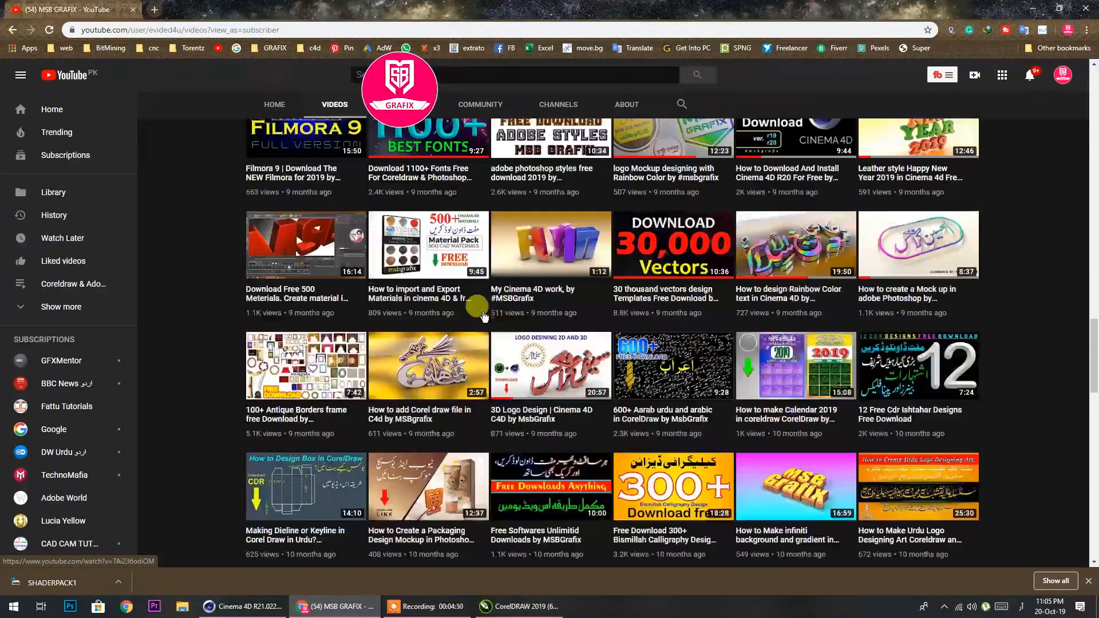
scroll(484, 314, down, 6)
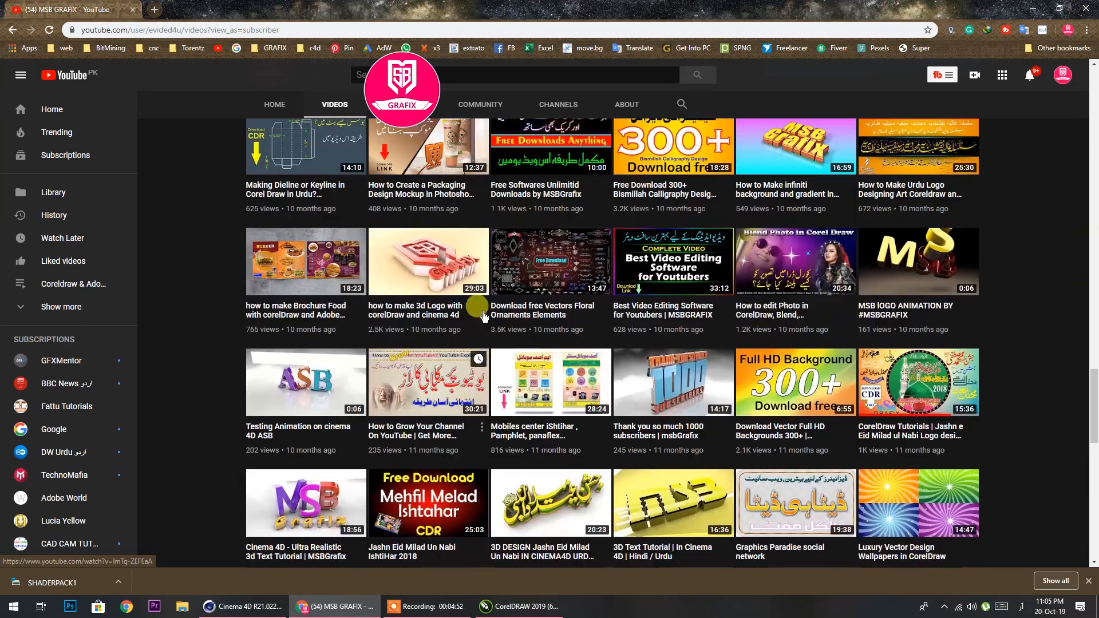
scroll(484, 315, up, 1)
scroll(484, 315, down, 7)
scroll(483, 314, up, 3)
scroll(484, 314, down, 12)
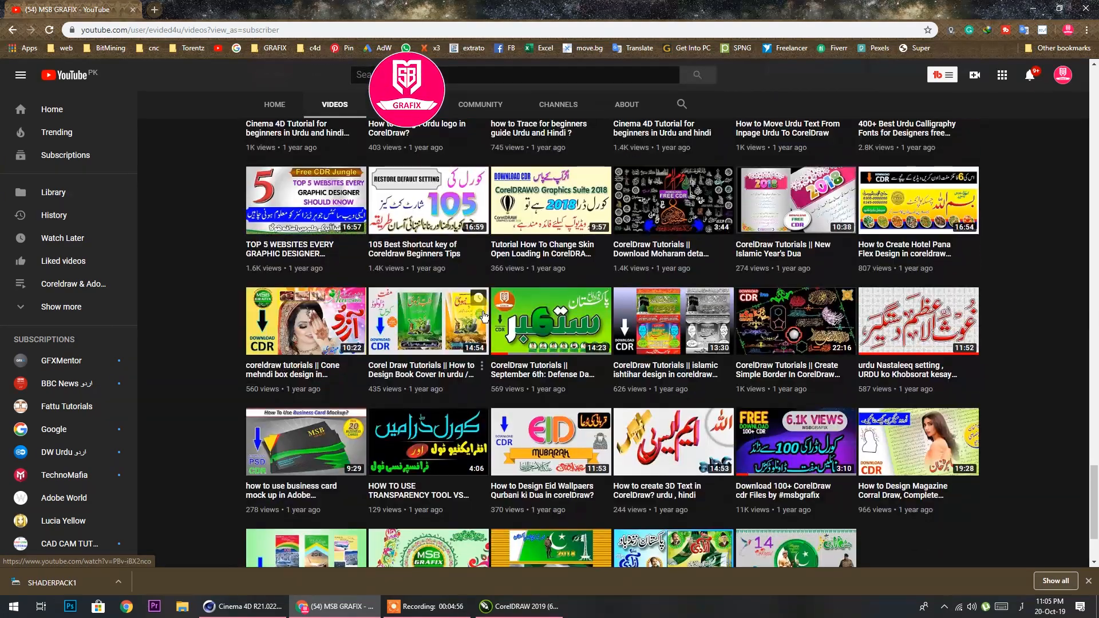
scroll(484, 314, down, 7)
scroll(483, 314, down, 4)
scroll(484, 315, up, 14)
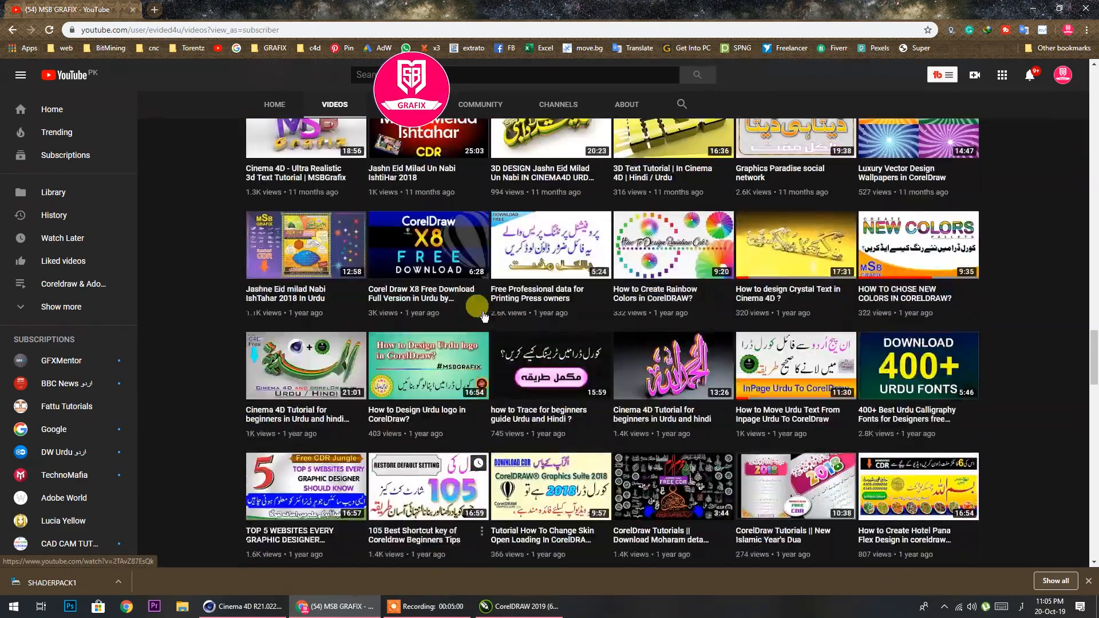
scroll(531, 310, up, 4)
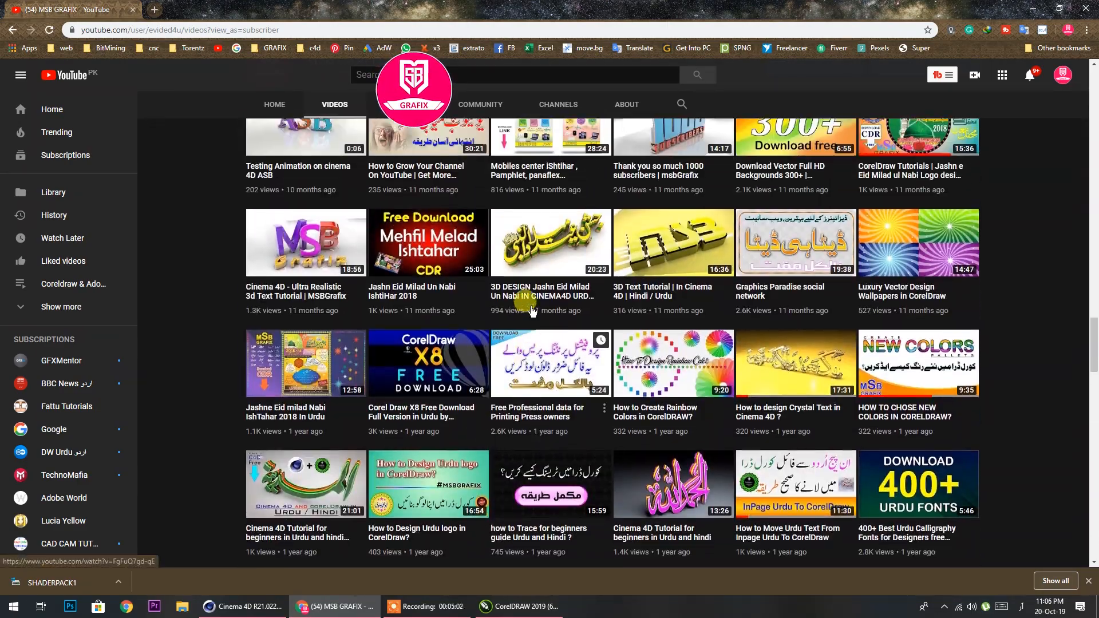
scroll(531, 307, up, 7)
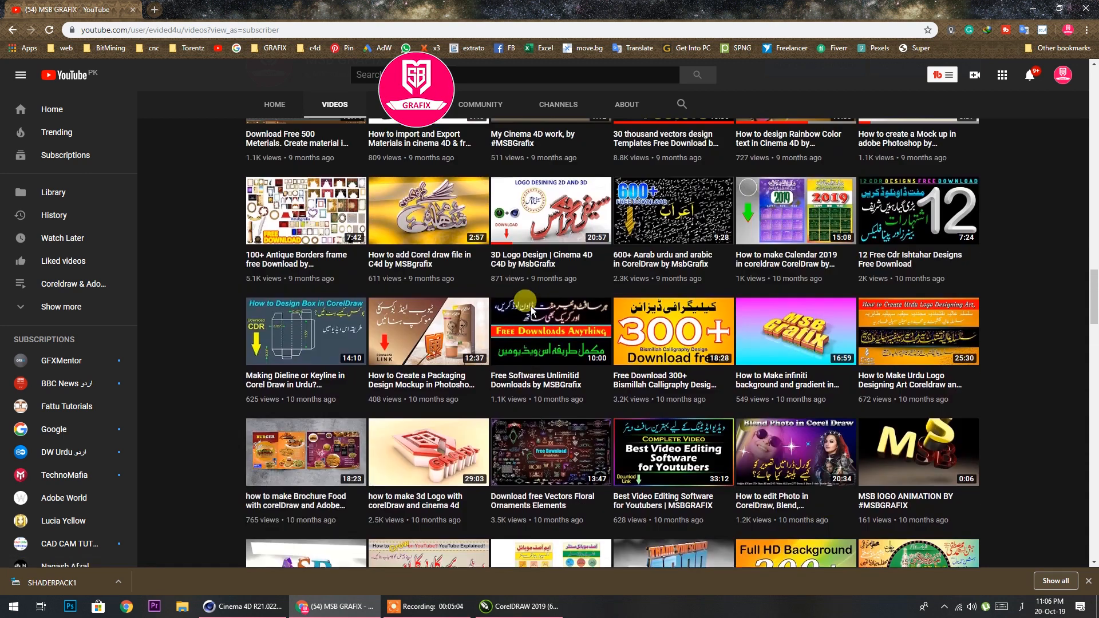
scroll(530, 307, up, 1)
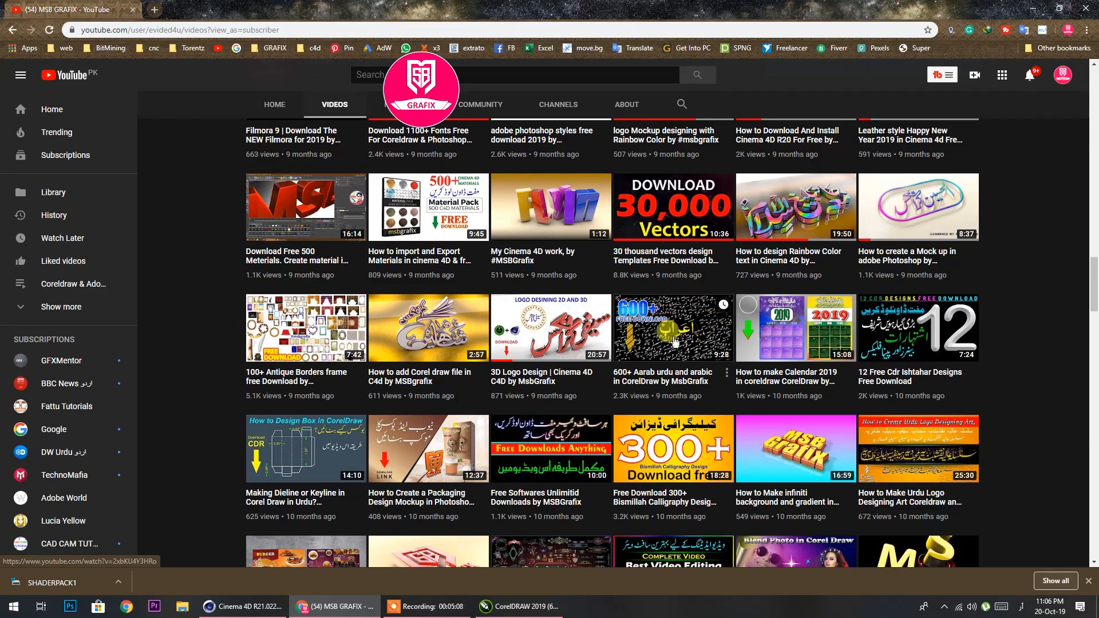
scroll(635, 333, up, 16)
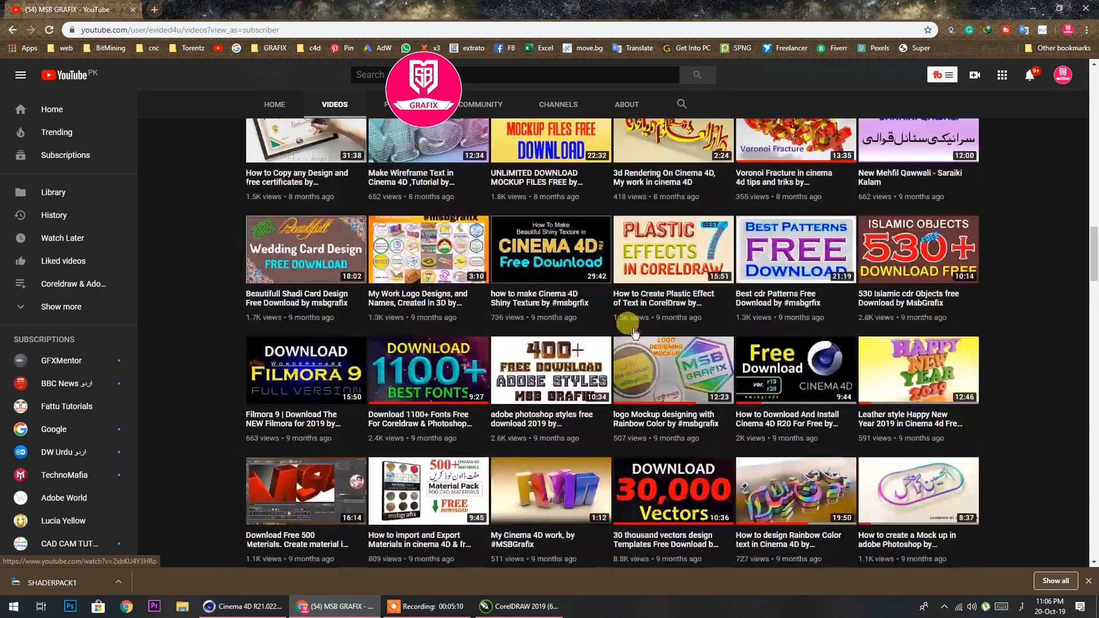
scroll(635, 334, up, 10)
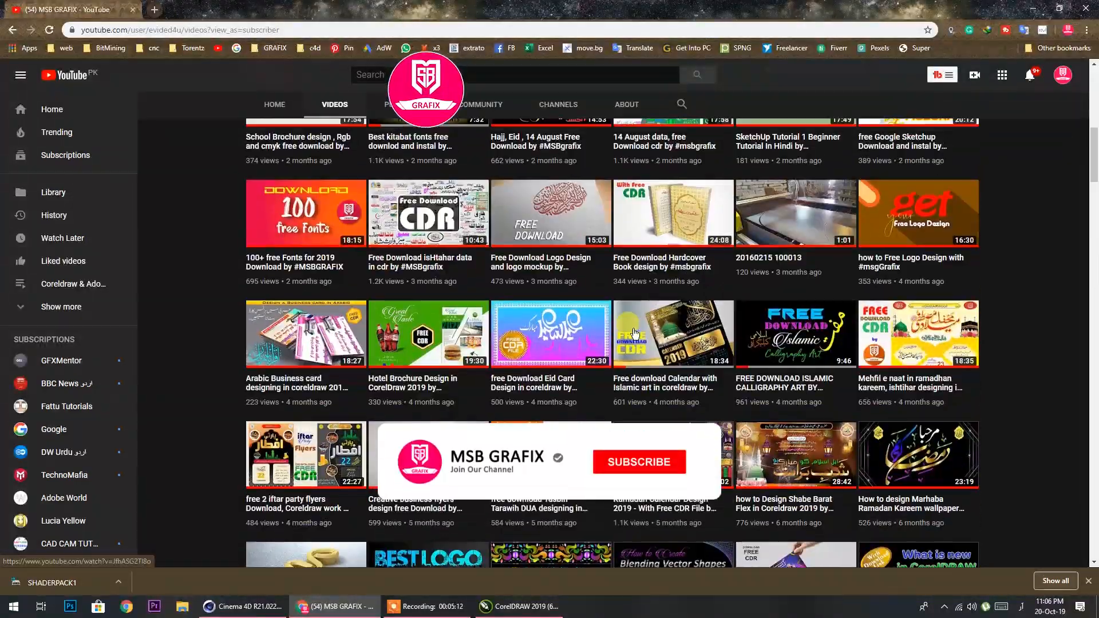
scroll(635, 333, down, 3)
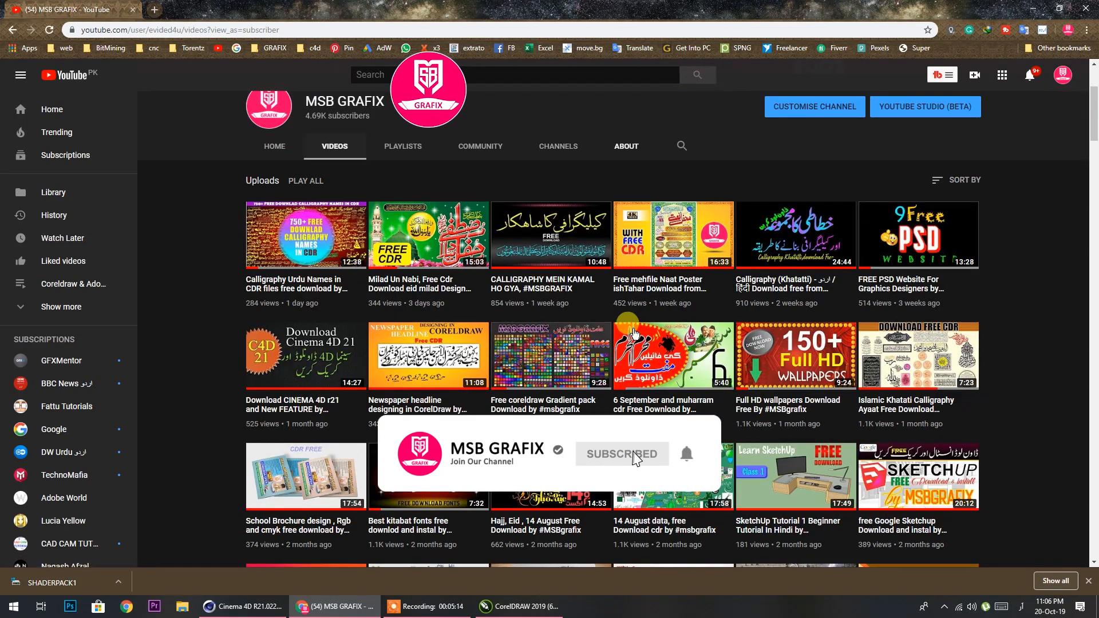
click(1031, 11)
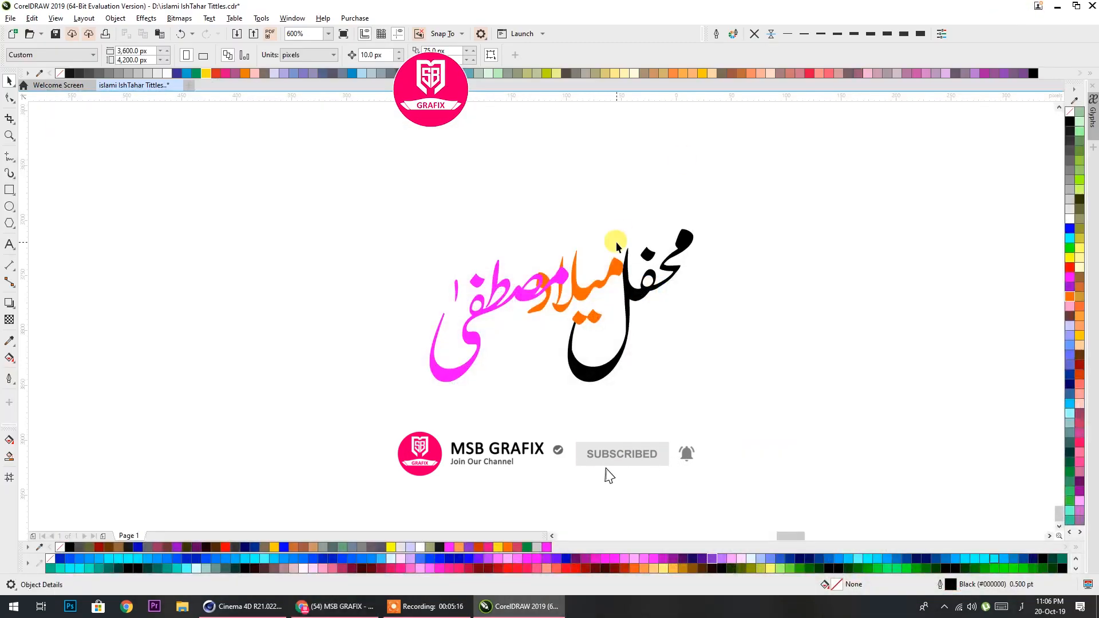
Move the orange word میلاد down and left beneath مصطفی, with its first letter touching the curve of محفل
scroll(586, 297, up, 3)
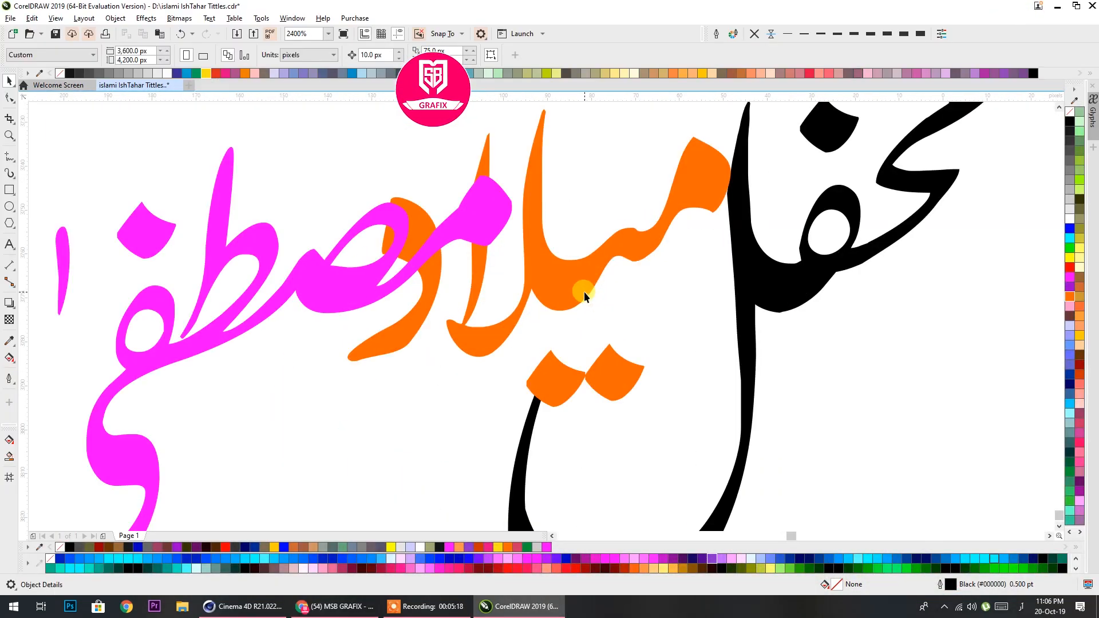
scroll(584, 249, down, 1)
click(584, 252)
drag(584, 252, 512, 327)
scroll(532, 319, up, 1)
drag(626, 279, 621, 289)
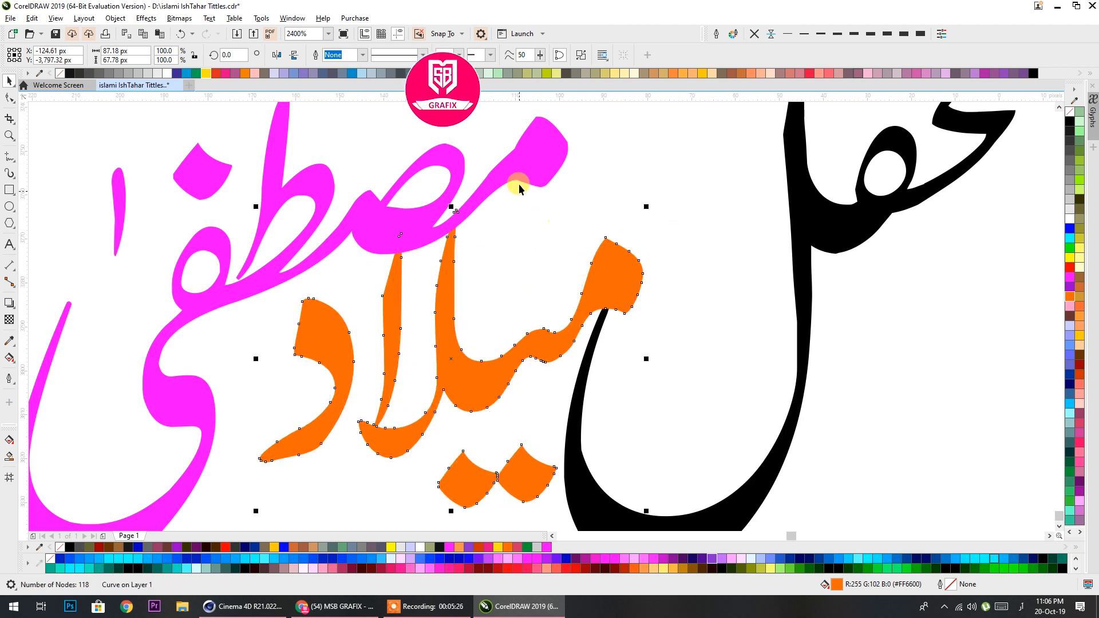
Shift the magenta word مصطفی slightly up and right, and align its bottom edge with the bottom of محفل
mouse_move(564, 153)
mouse_down()
mouse_move(555, 143)
mouse_move(575, 137)
mouse_up()
scroll(574, 137, down, 1)
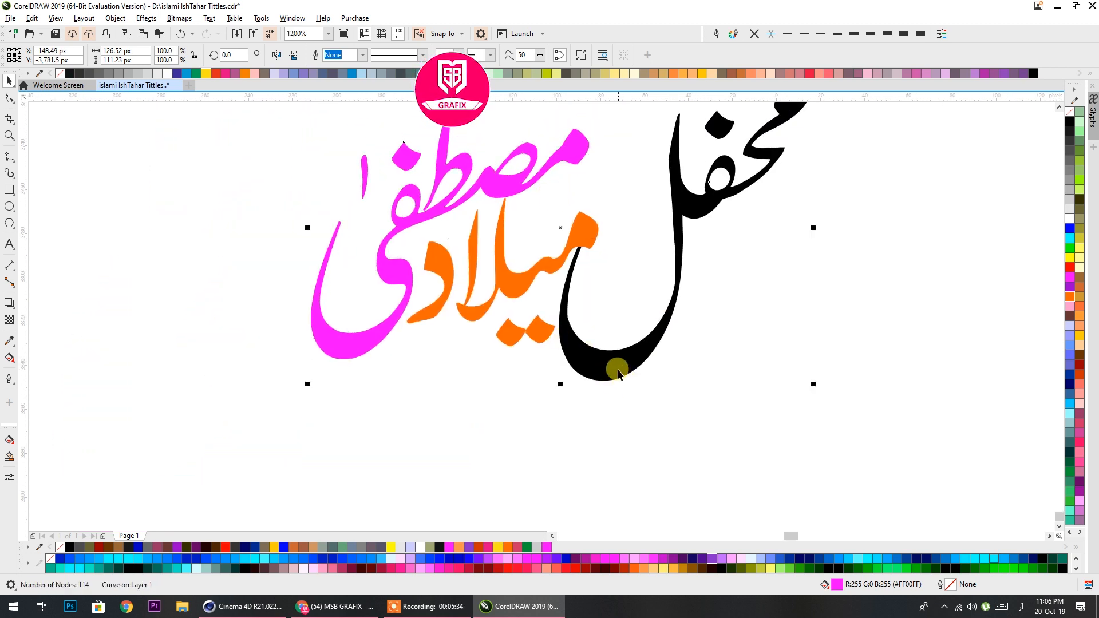
shift+click(619, 372)
key(b)
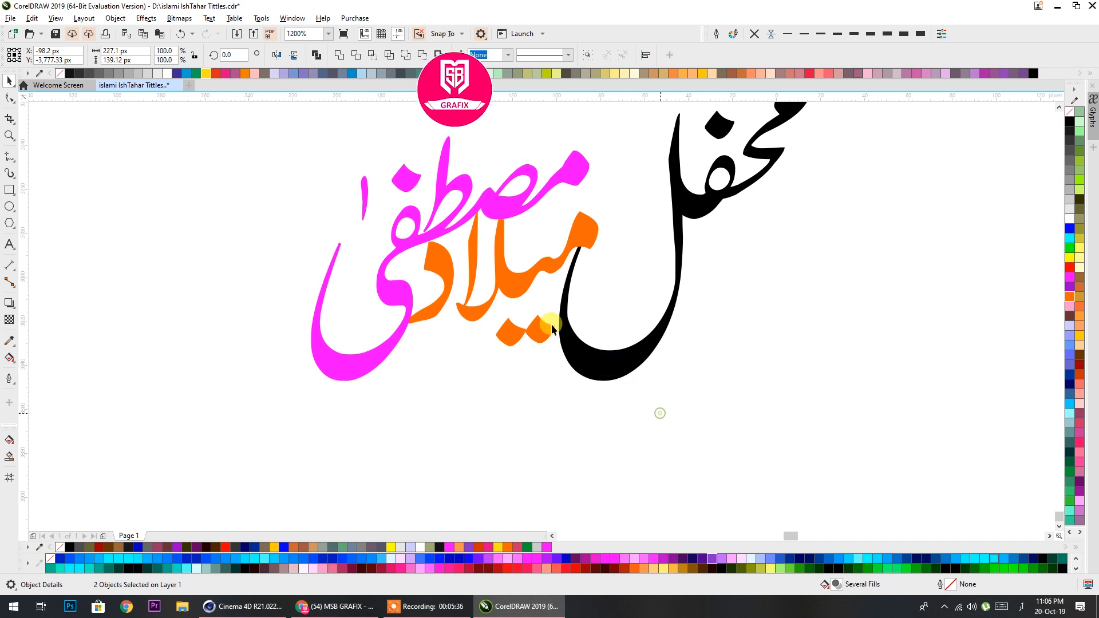
Move the magenta word مصطفی horizontally about 18 px to the left, keeping its baseline level with محفل
click(537, 330)
click(380, 354)
drag(358, 373, 320, 371)
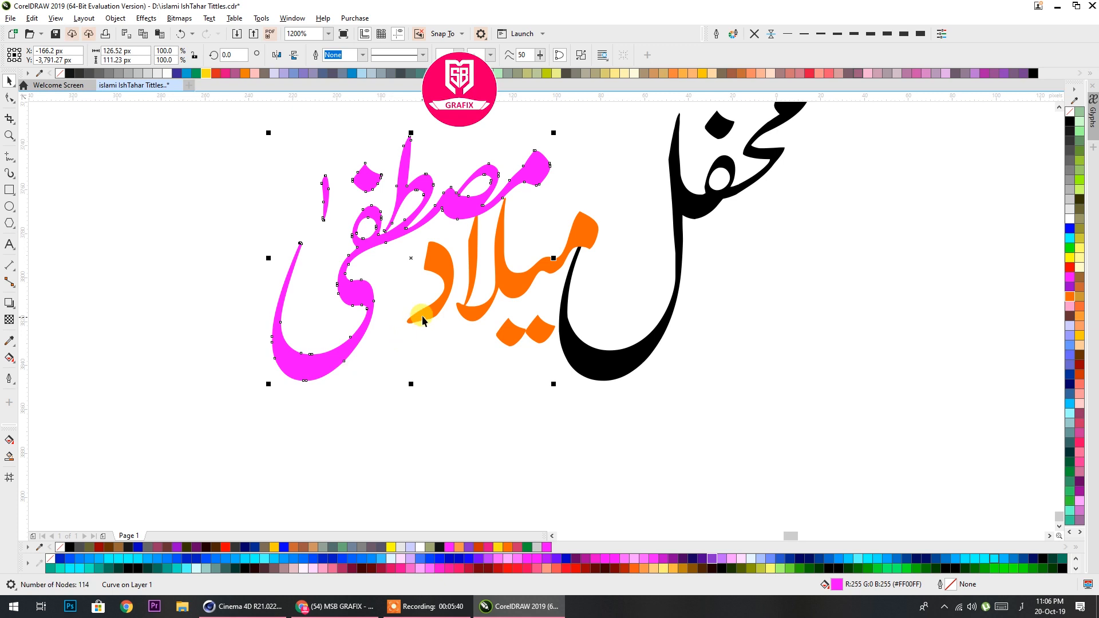
Align the bottom edge of the orange word میلاد with the bottom of مصطفی
click(336, 360)
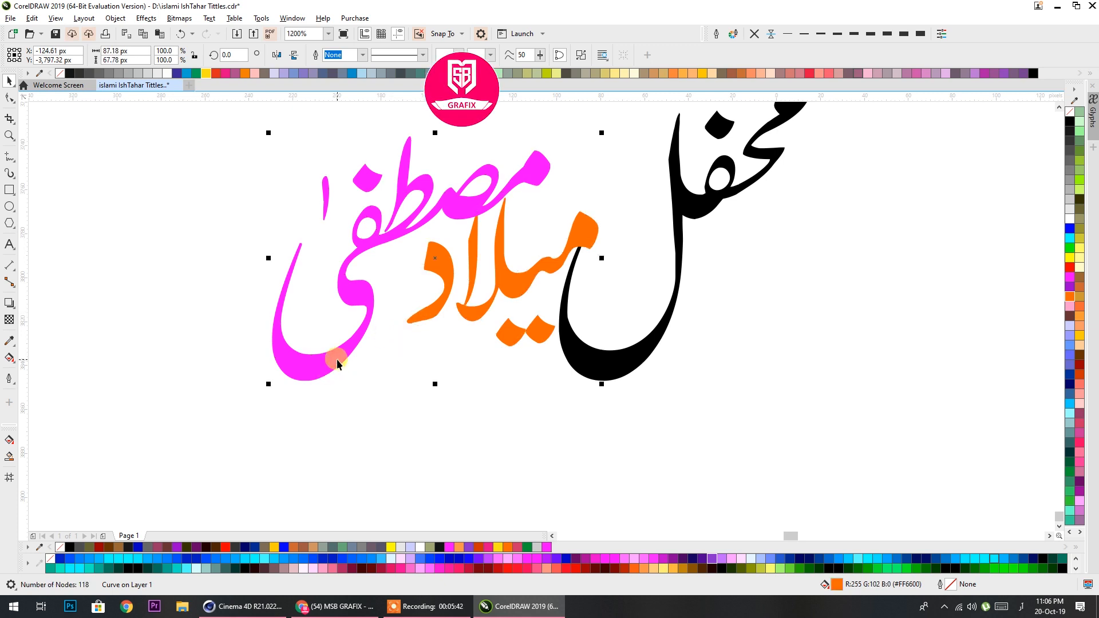
key(b)
click(494, 405)
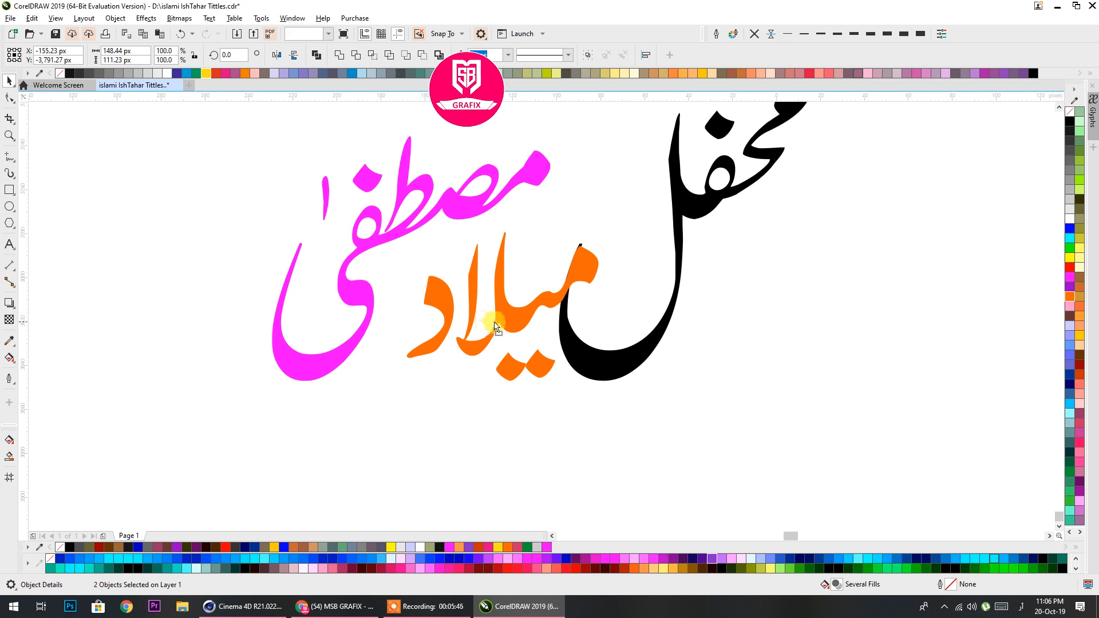
Move the orange word میلاد about 16 px left and slightly down so it sits between مصطفی and محفل
click(523, 318)
drag(520, 319, 496, 330)
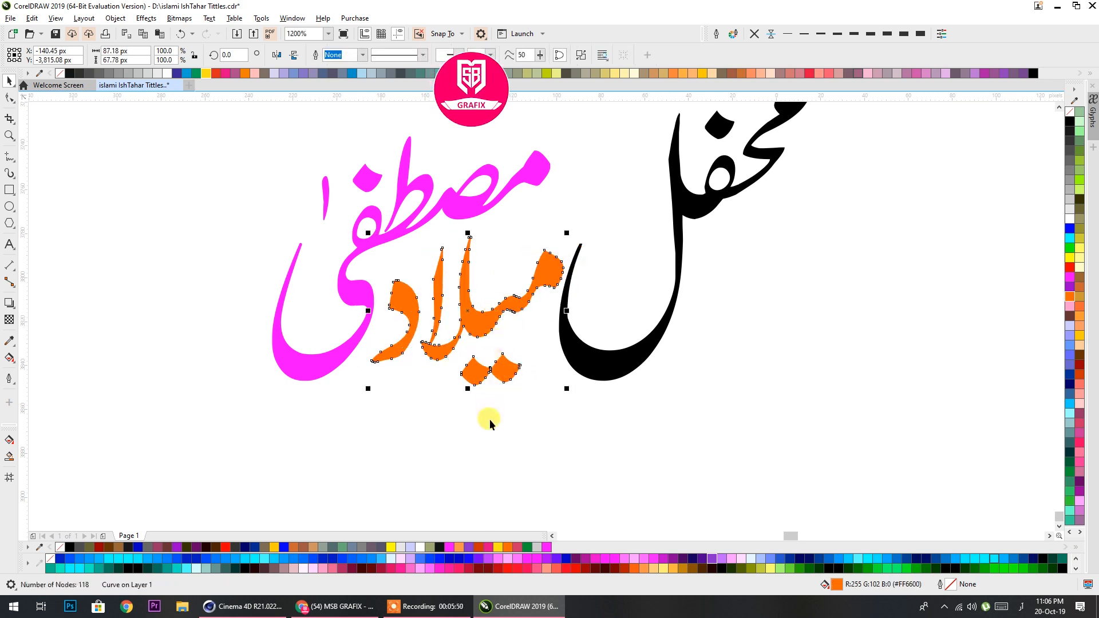
click(541, 401)
scroll(540, 400, down, 1)
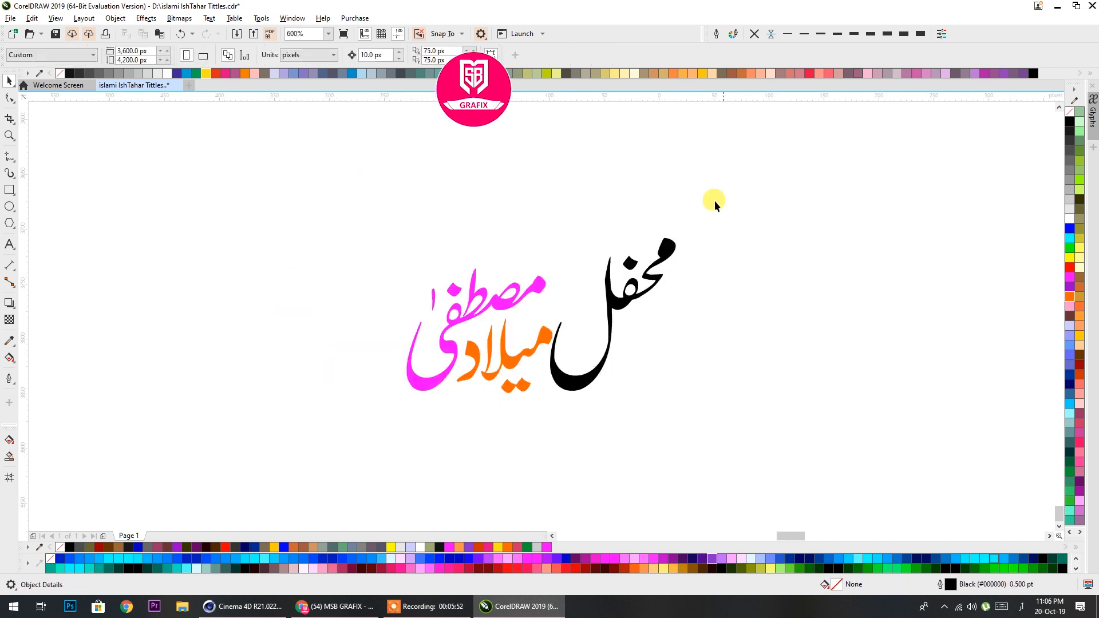
Combine the three words محفل, میلاد and مصطفی into one black curve
drag(414, 399, 348, 428)
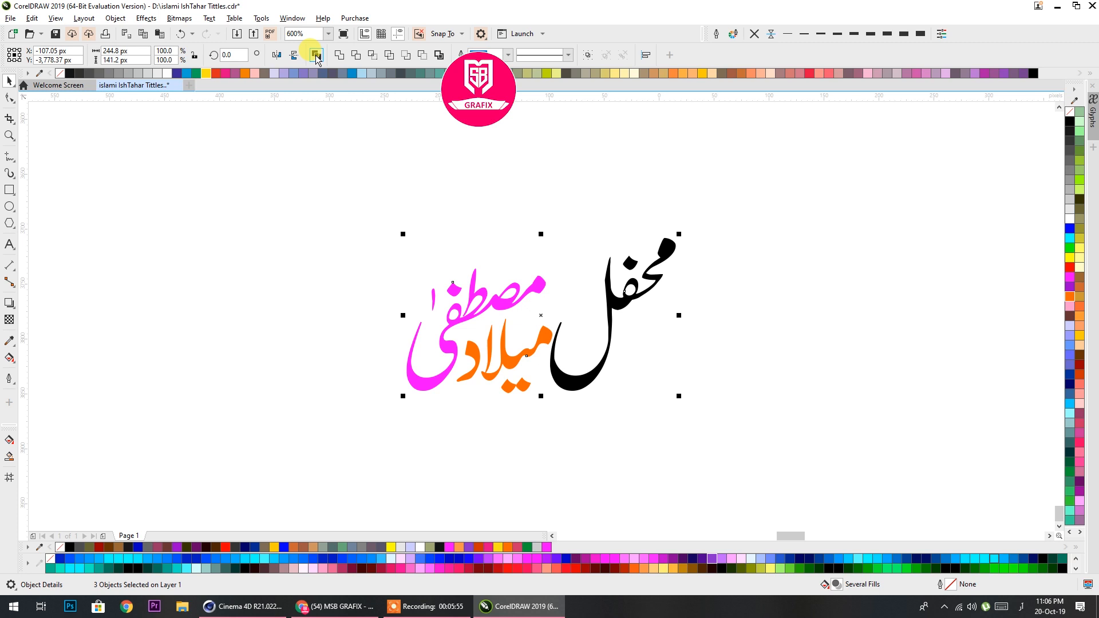
click(316, 55)
scroll(506, 272, down, 2)
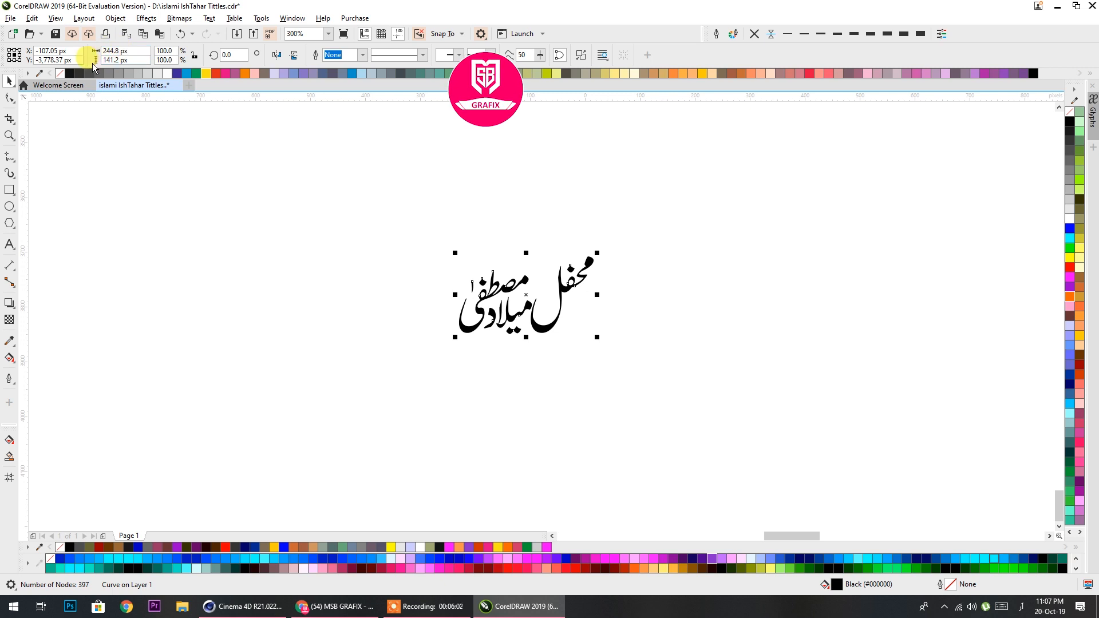
Enlarge the combined title proportionally from its centre to about 6,433 × 3,711 px
scroll(508, 255, down, 4)
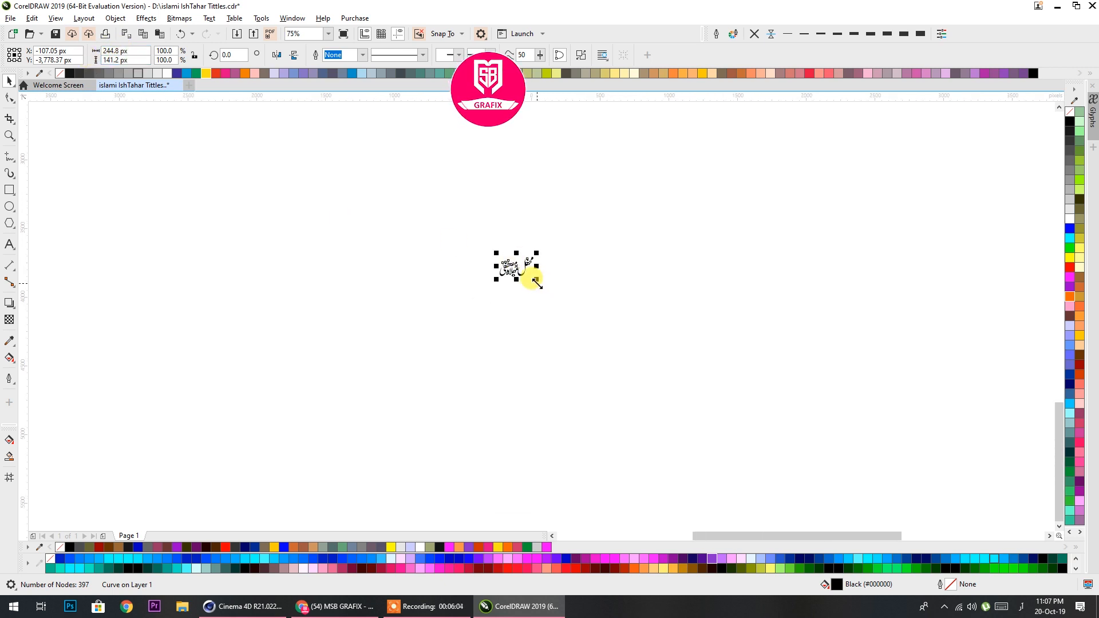
scroll(536, 282, down, 1)
drag(536, 282, 750, 463)
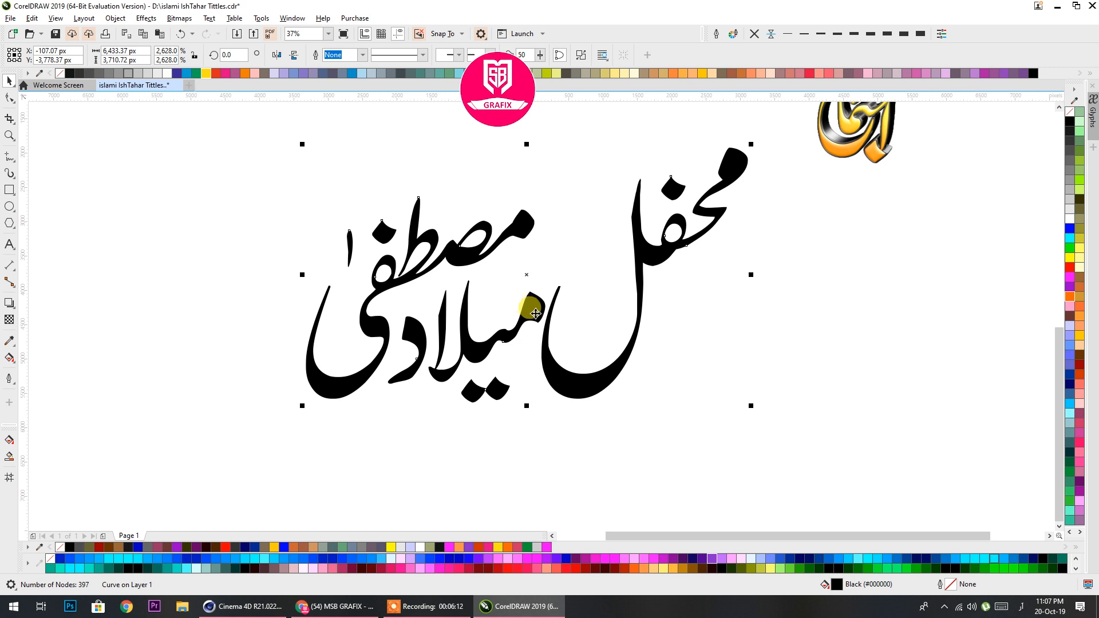
scroll(537, 316, down, 2)
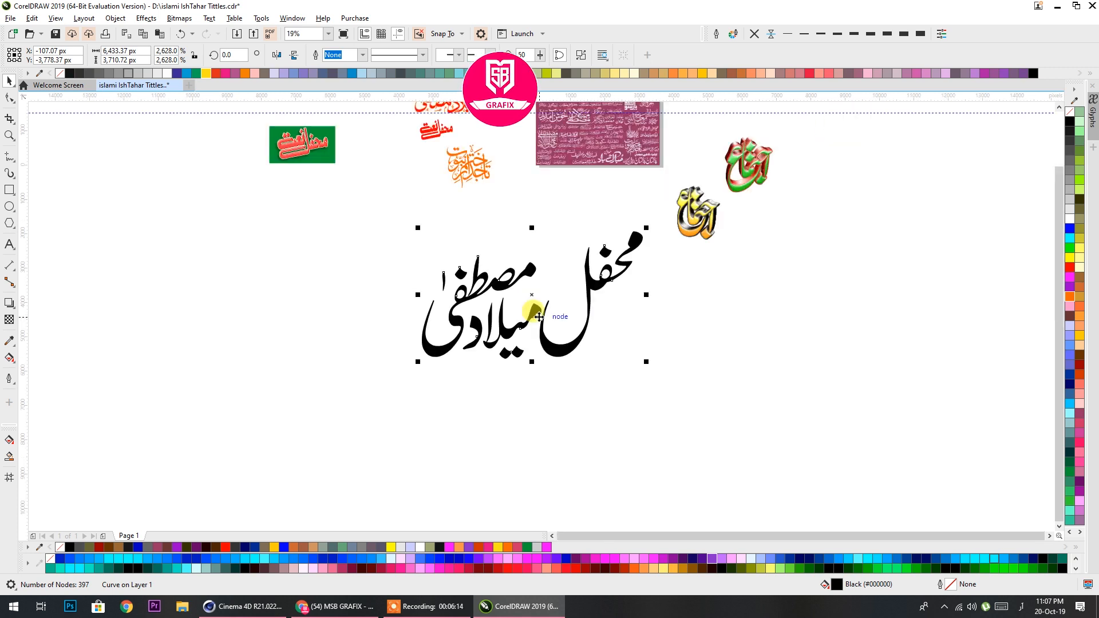
Export only the selected title as an AI - Adobe Illustrator file named islami IshTahar Tittlesg with Adobe Illustrator 8.0 compatibility
key(ctrl+e)
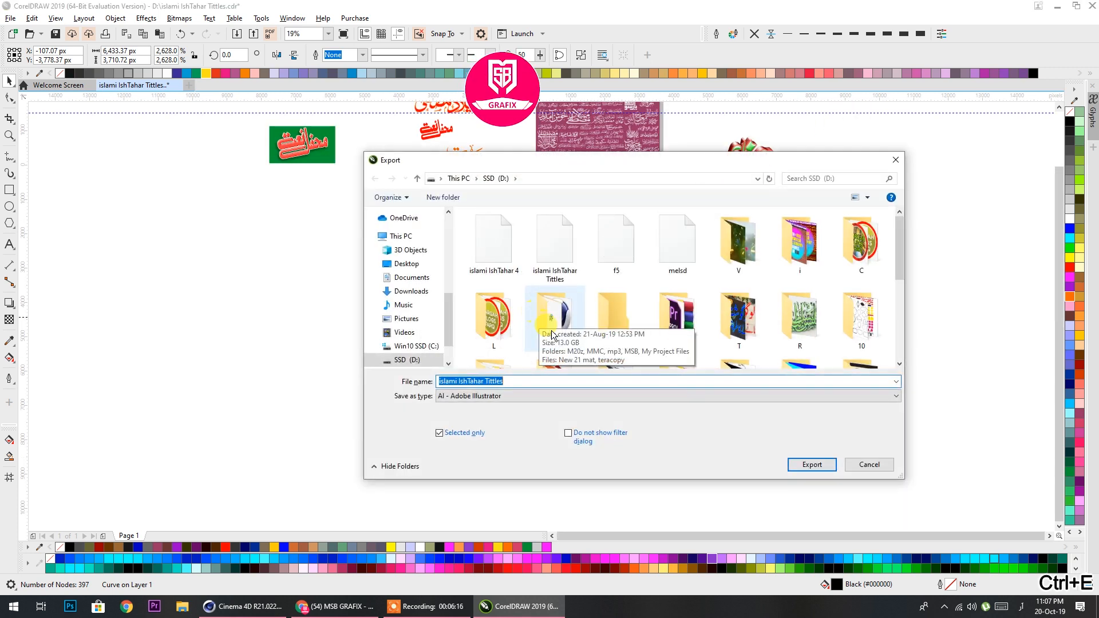
click(513, 383)
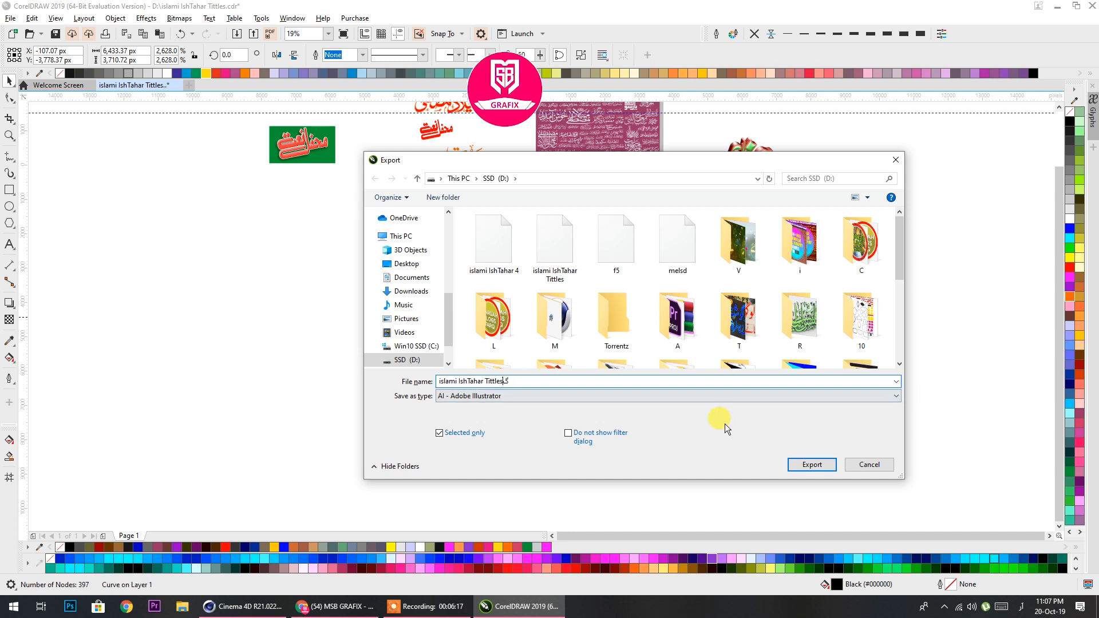
text(2)
key(BackSpace)
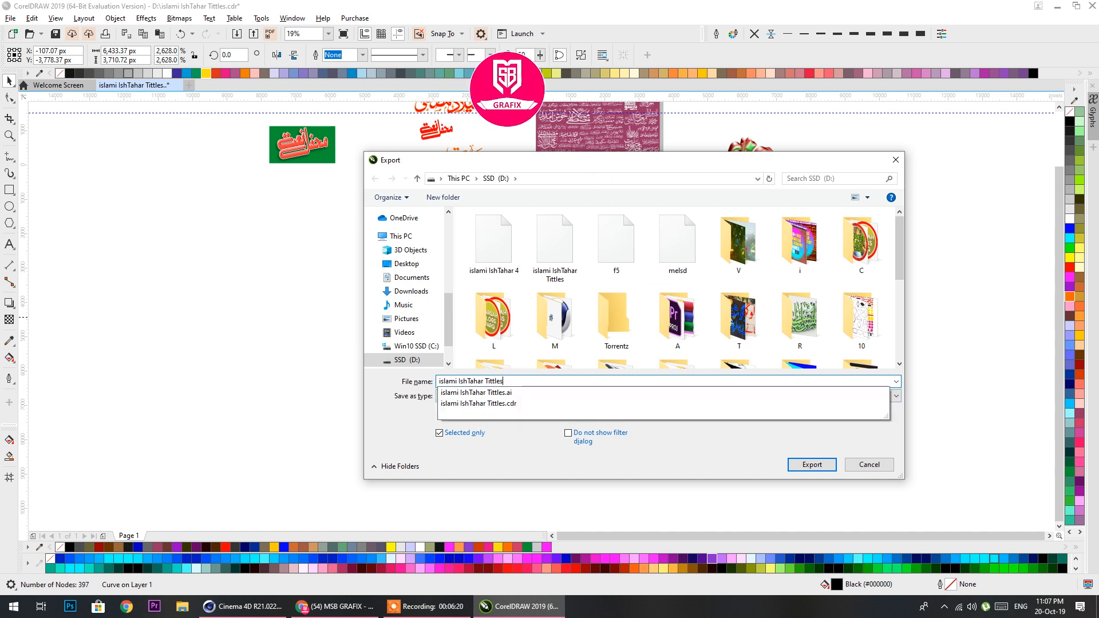
text(g)
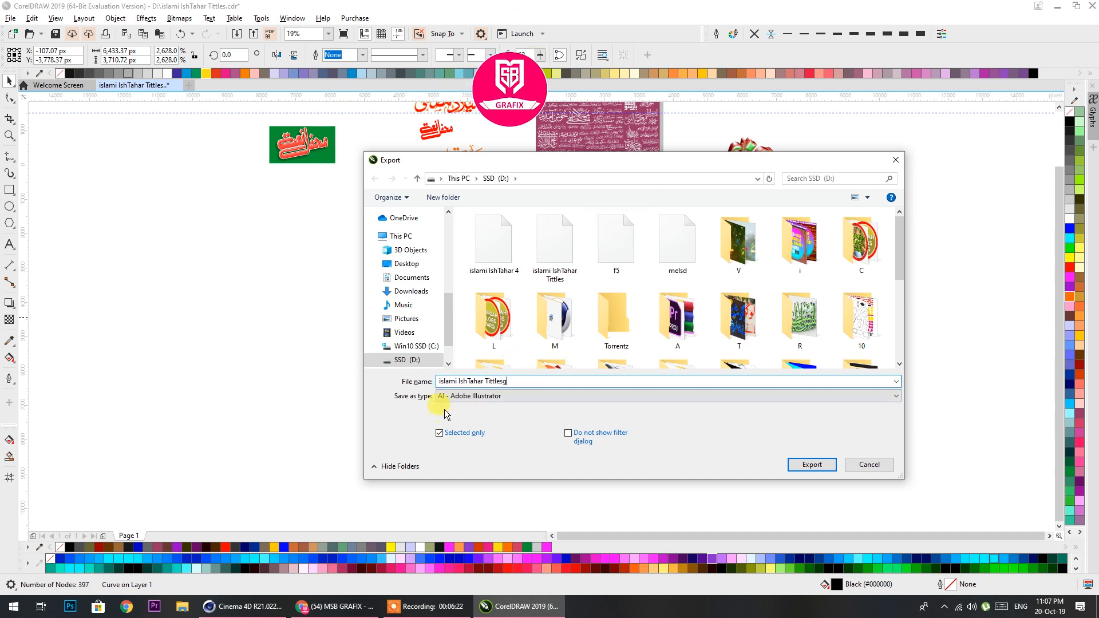
click(454, 399)
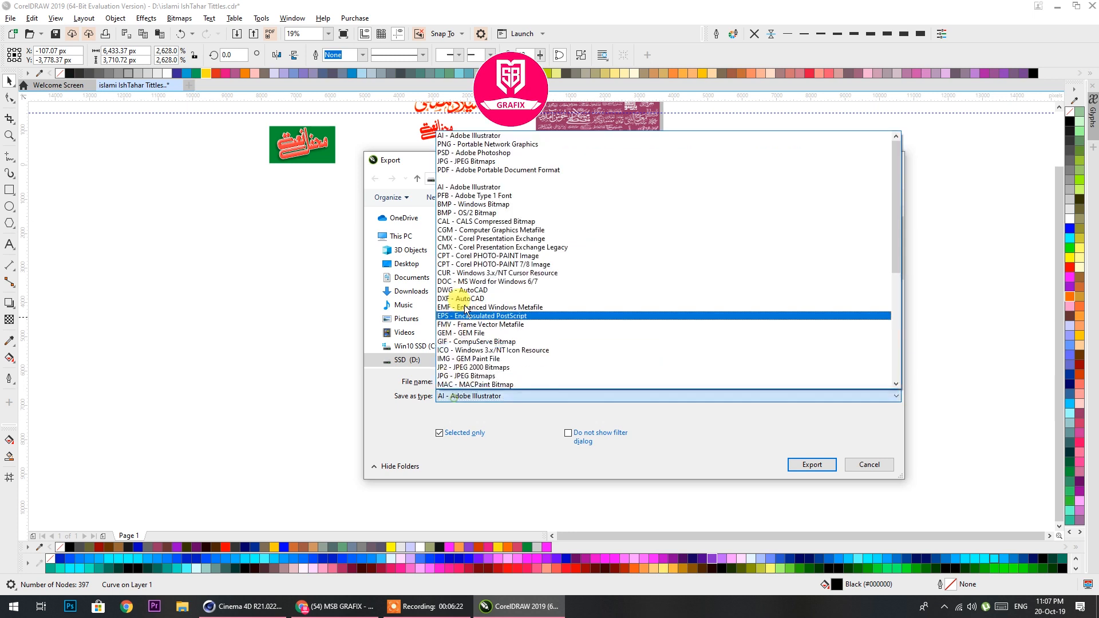
click(473, 136)
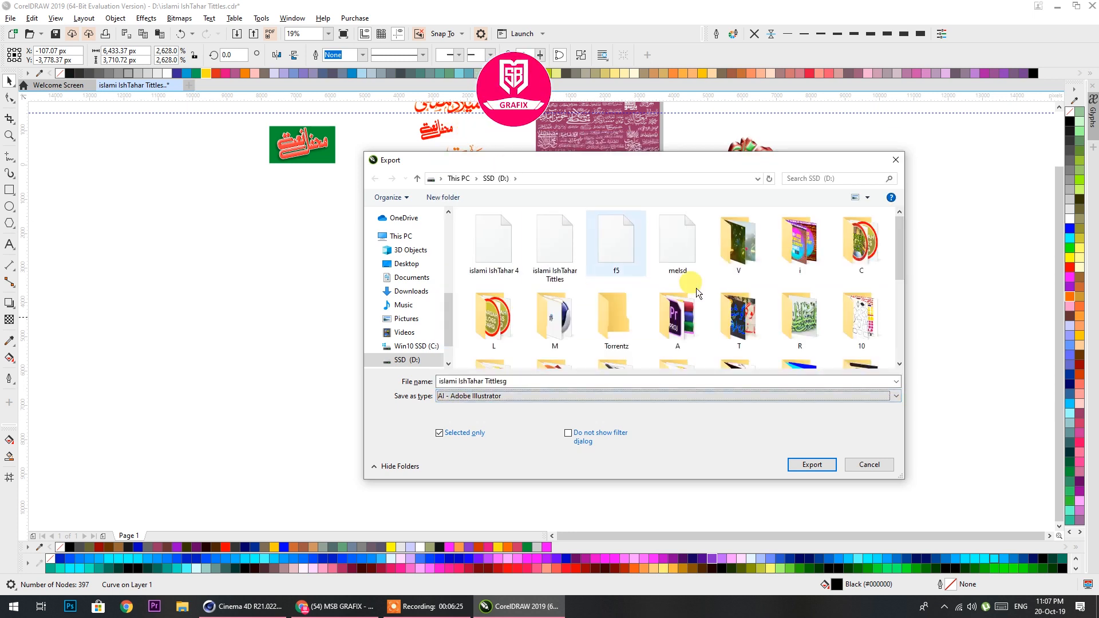
click(807, 465)
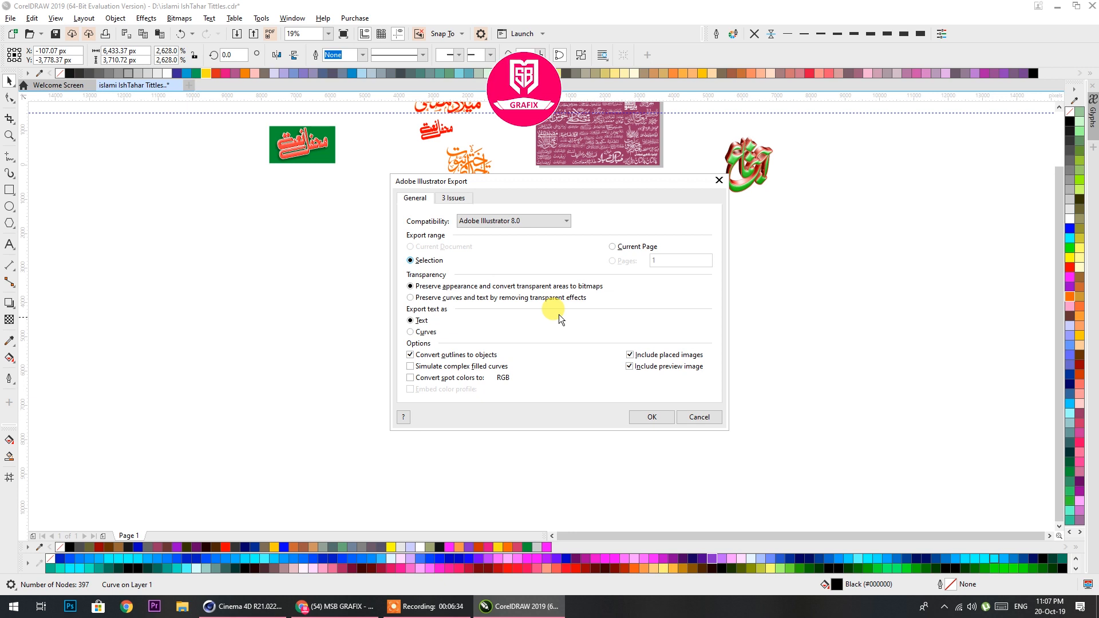
click(655, 418)
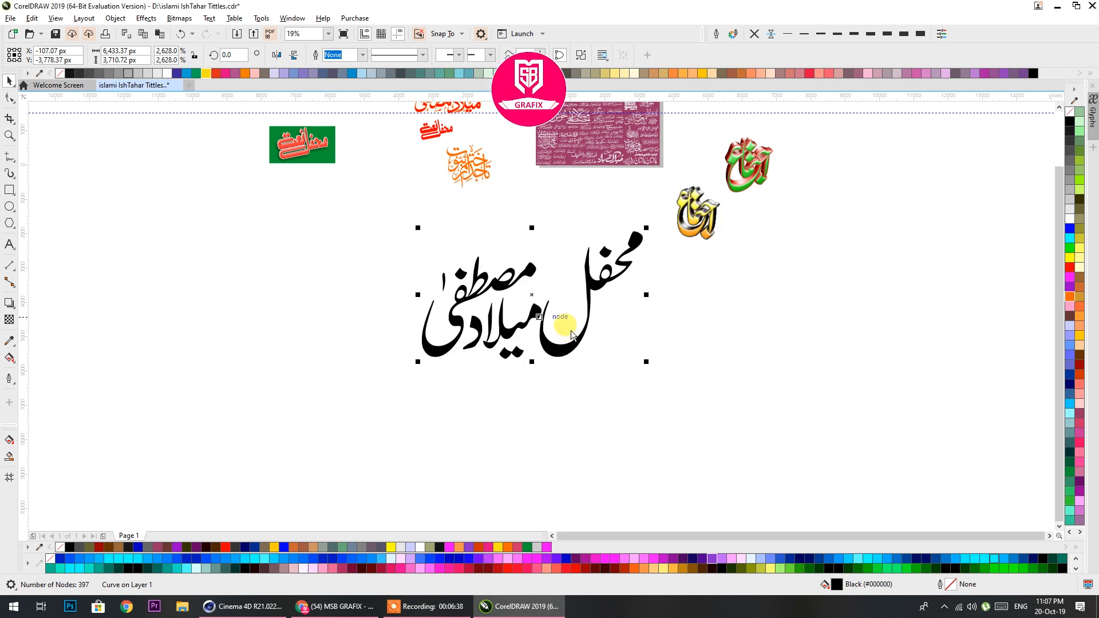
Switch to Cinema 4D, close the Picture Viewer and create a new project
click(266, 606)
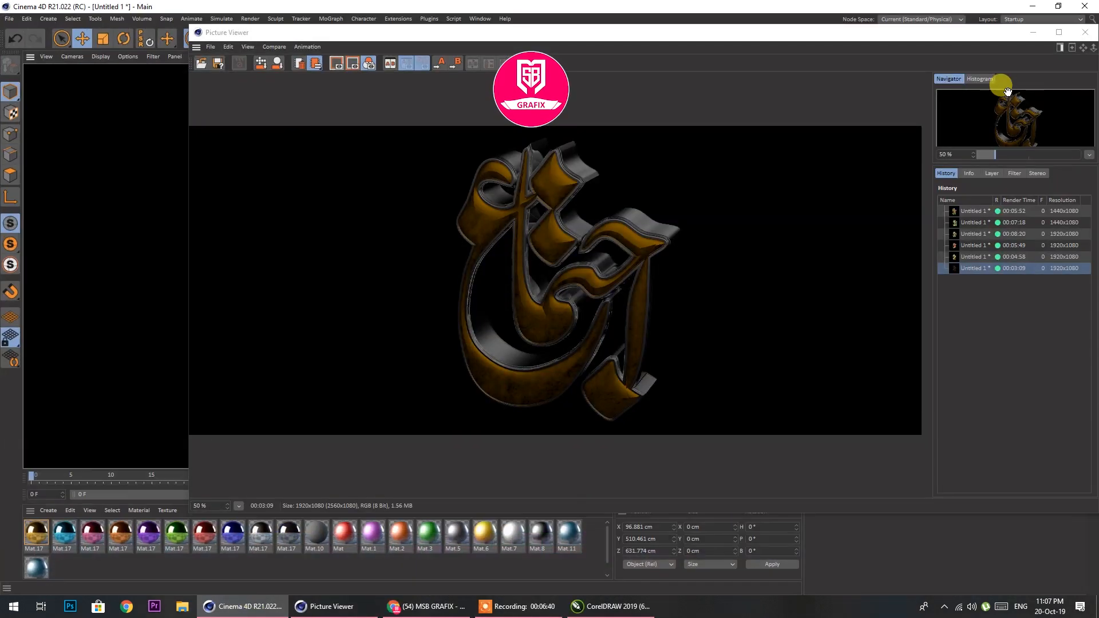
click(1084, 38)
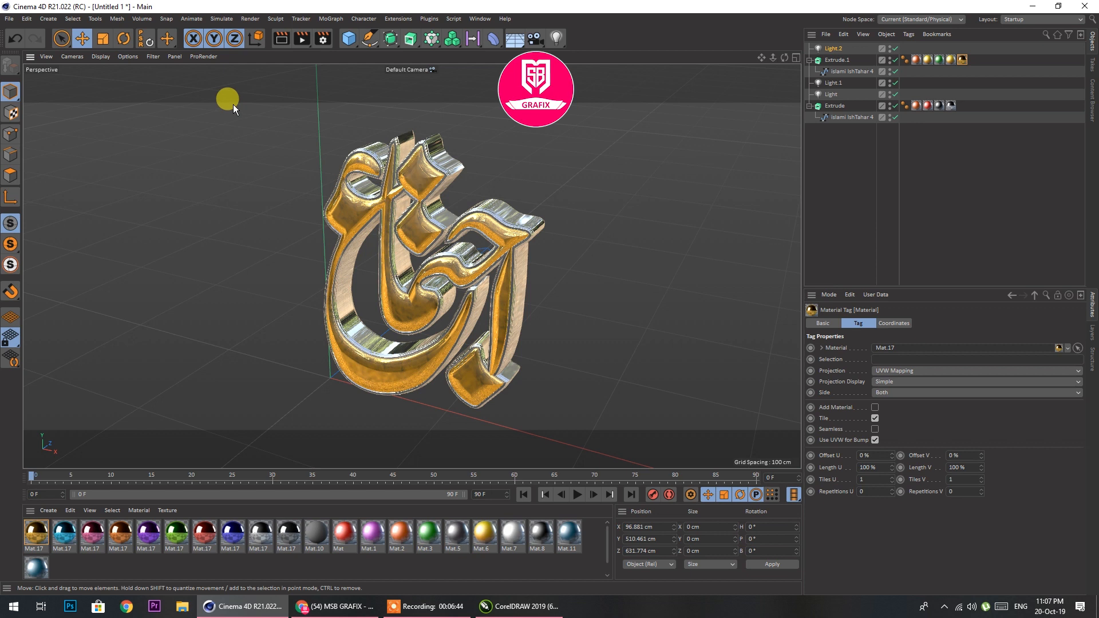
click(9, 18)
click(15, 38)
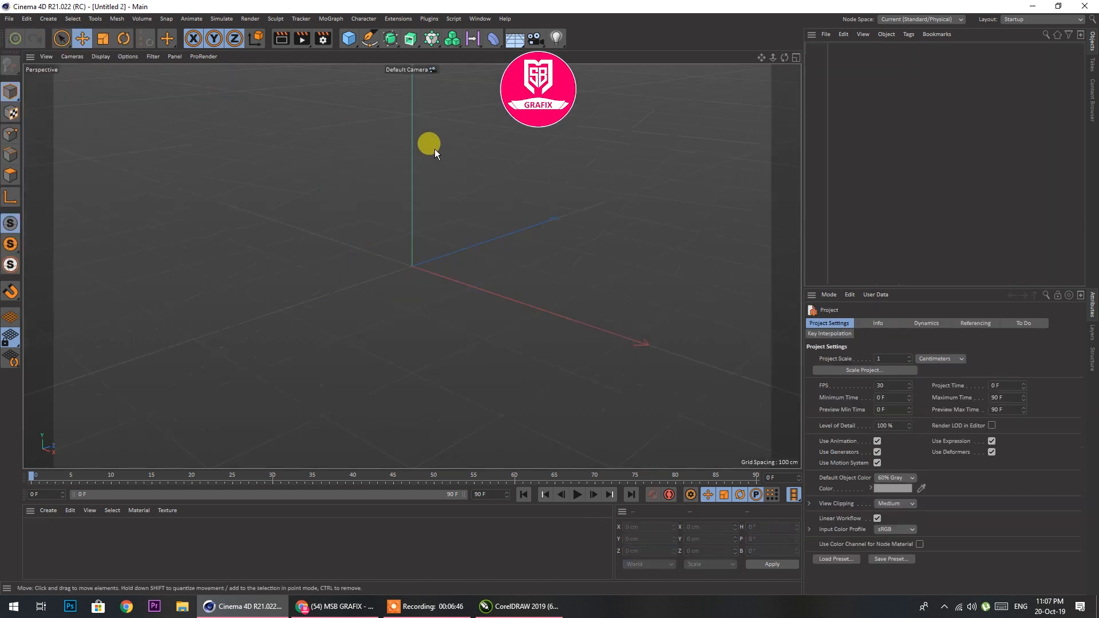
Merge the Illustrator file islami IshTahar Tittlesg into the project at scale 1 centimetre with Connect Splines enabled
click(12, 23)
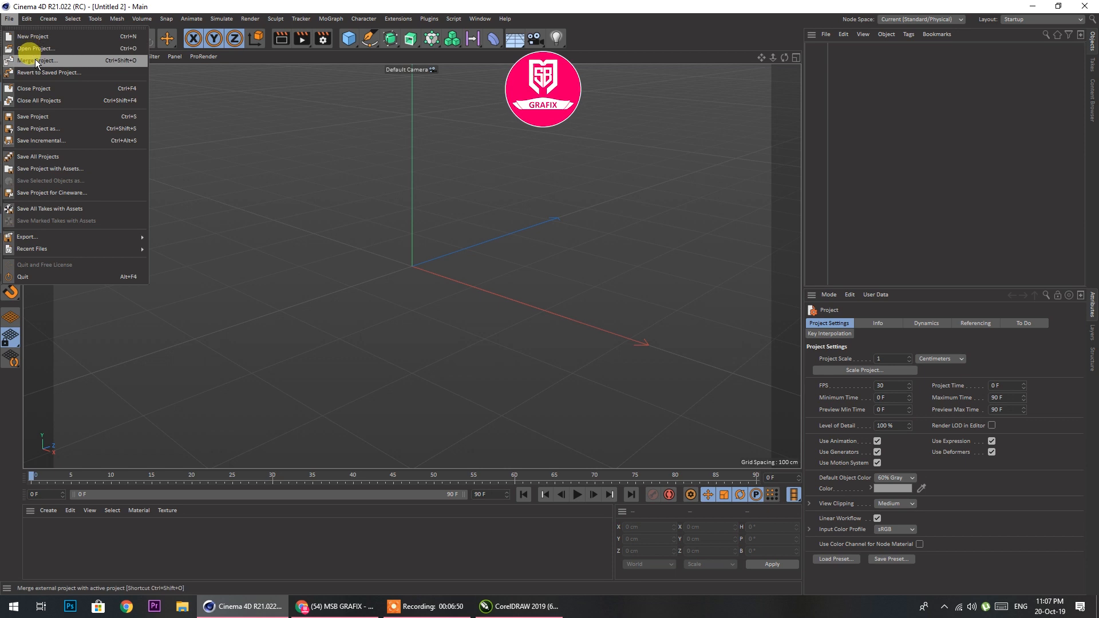
click(36, 60)
click(146, 110)
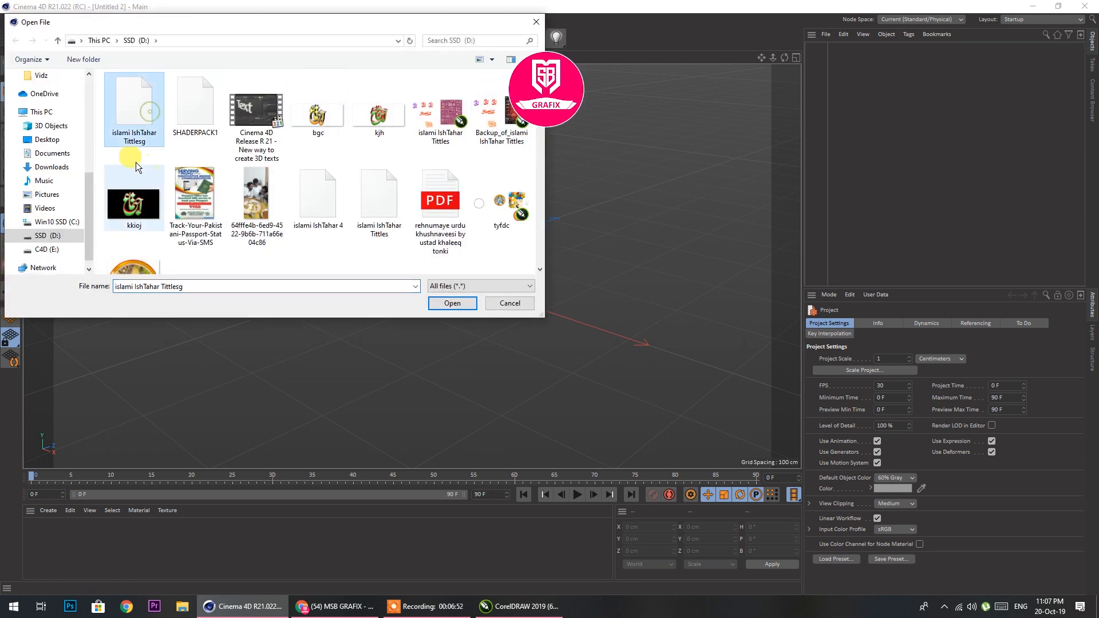
click(453, 302)
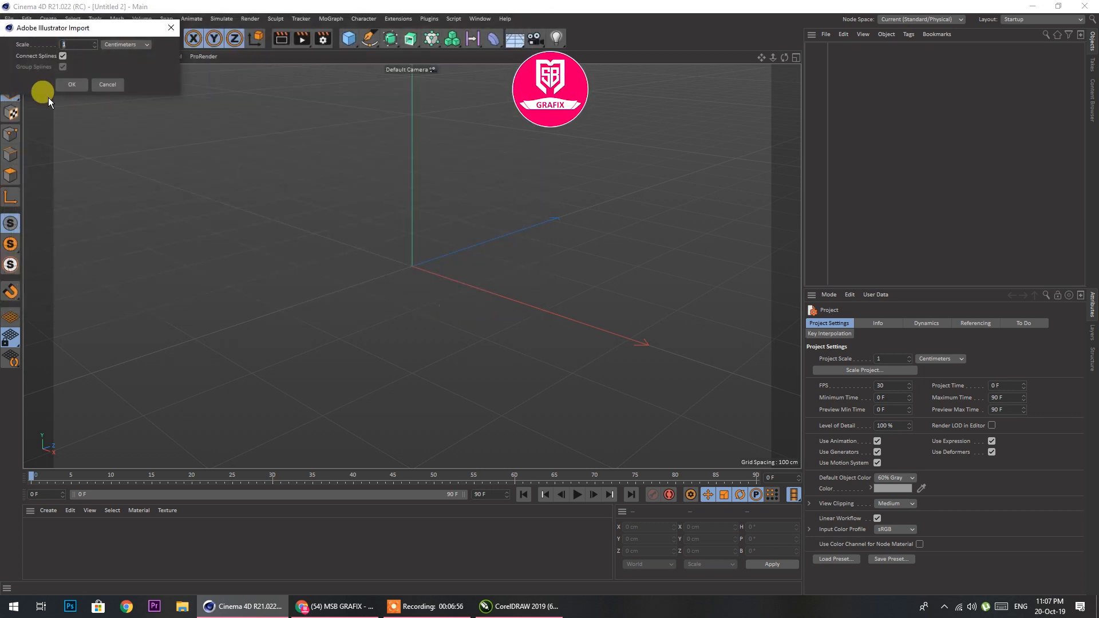
click(67, 85)
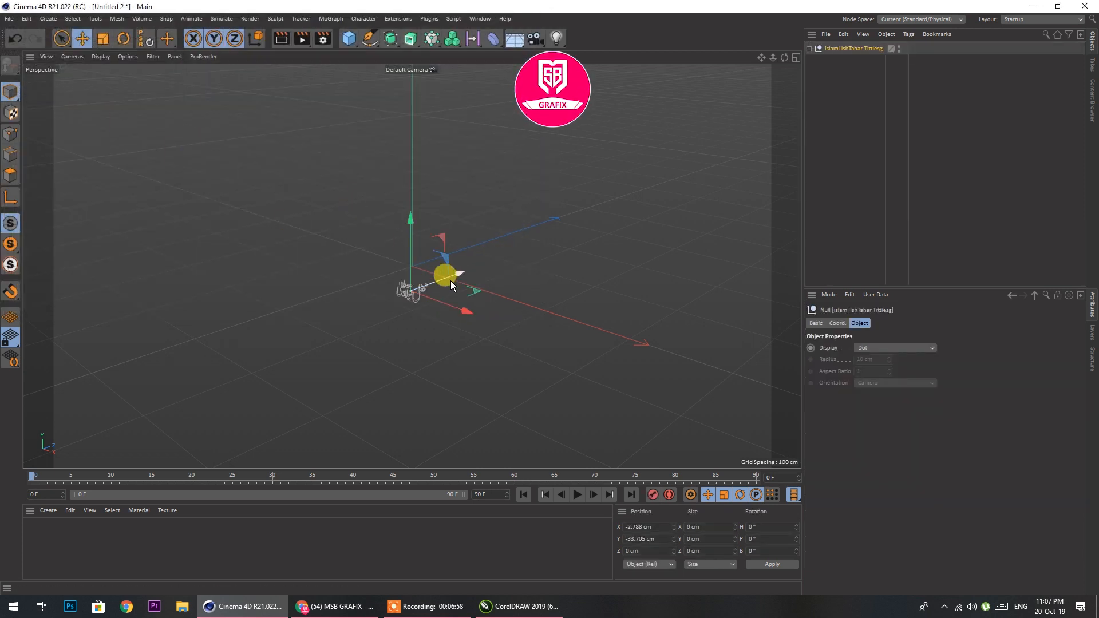
Set the imported title's X and Y position to 0 cm
drag(412, 225, 416, 186)
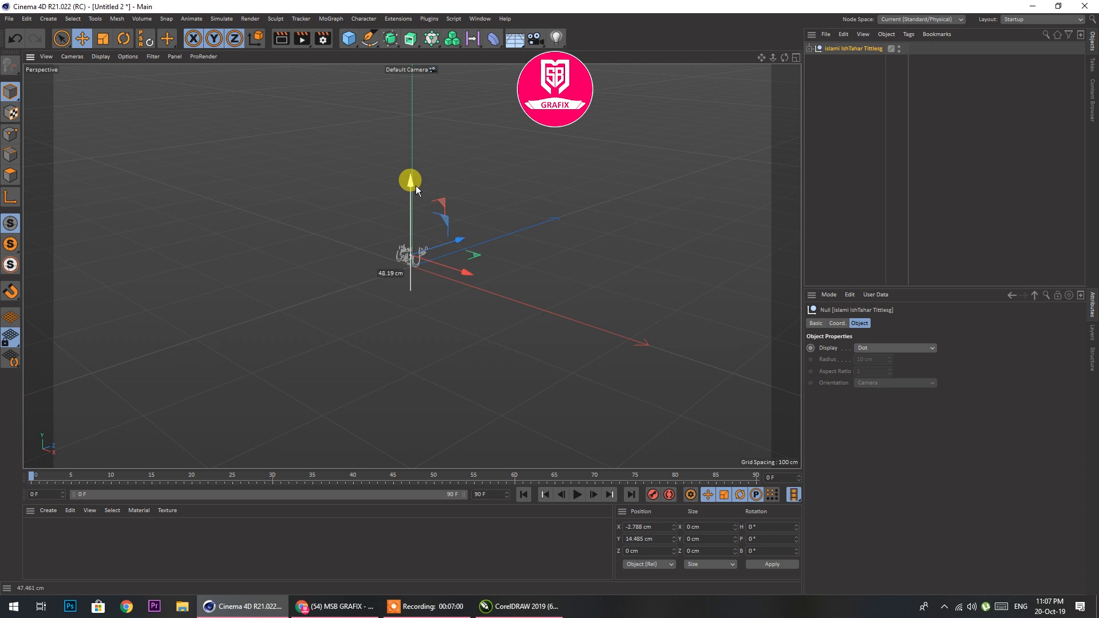
double_click(635, 527)
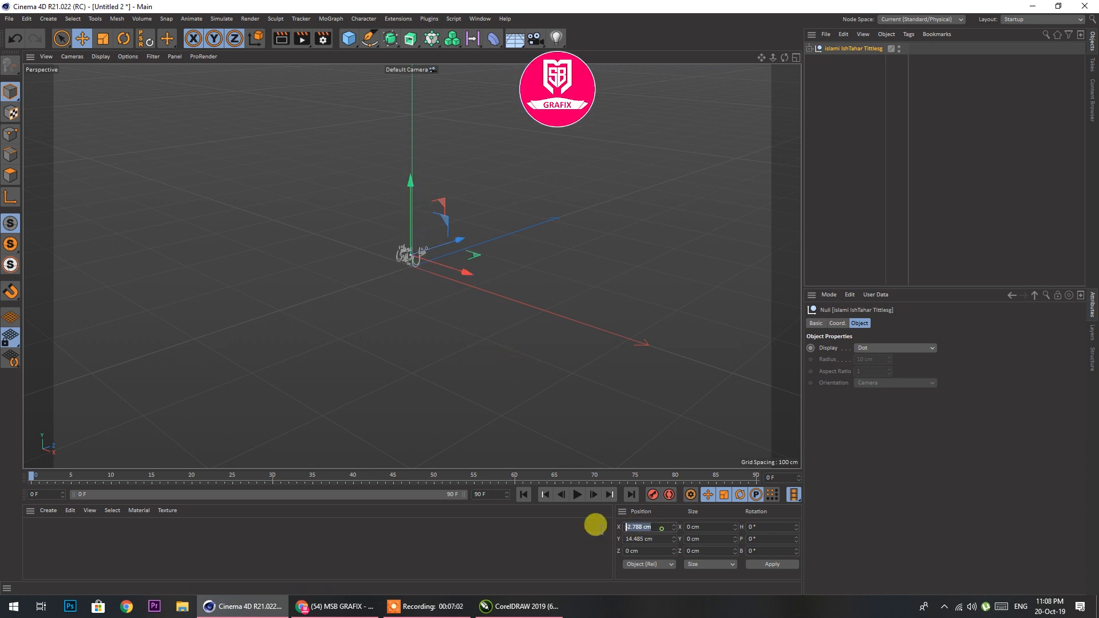
key(BackSpace)
text(0)
double_click(657, 537)
key(BackSpace)
text(0)
click(766, 565)
scroll(420, 256, up, 3)
scroll(418, 258, up, 4)
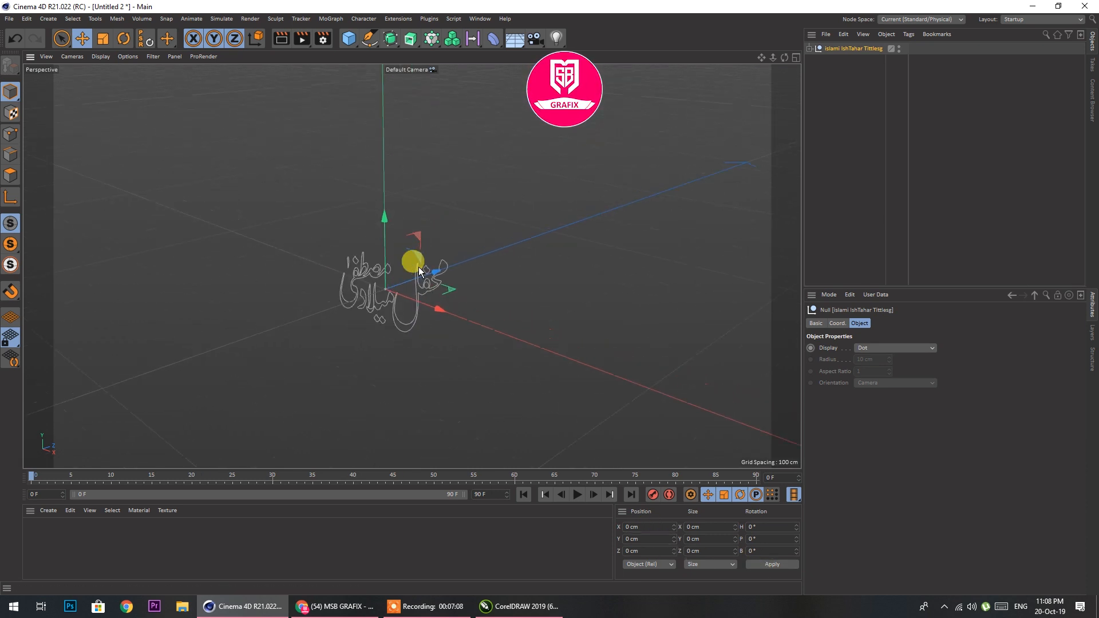
Raise the title to about Y 13.55 cm so its base rests on the red horizontal axis in the front view
drag(367, 227, 363, 167)
middle_click(356, 246)
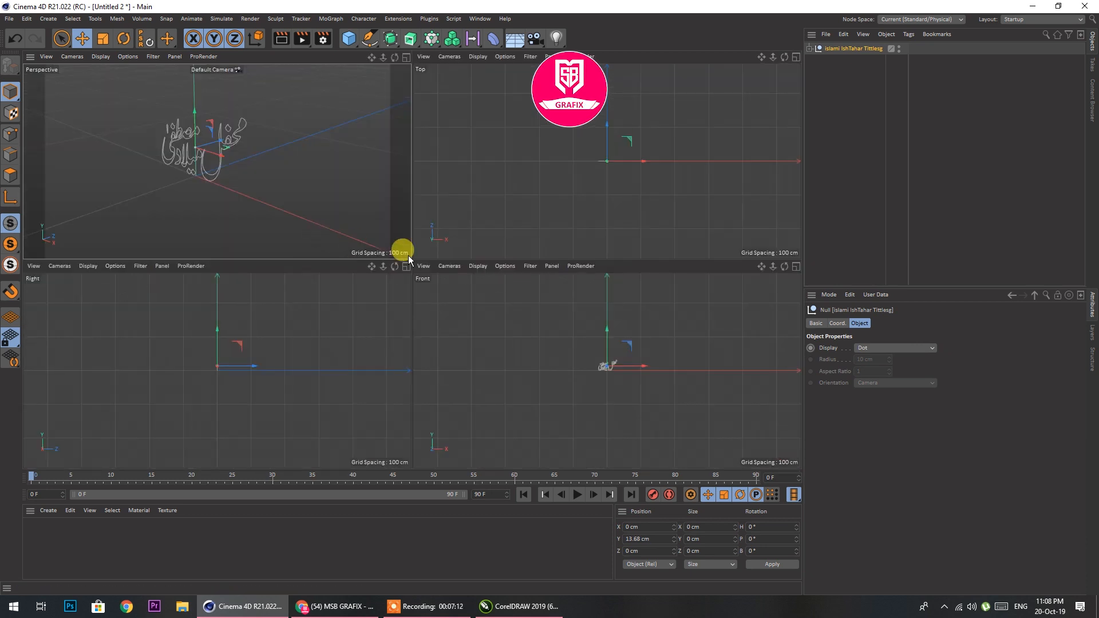
middle_click(518, 322)
scroll(418, 240, up, 6)
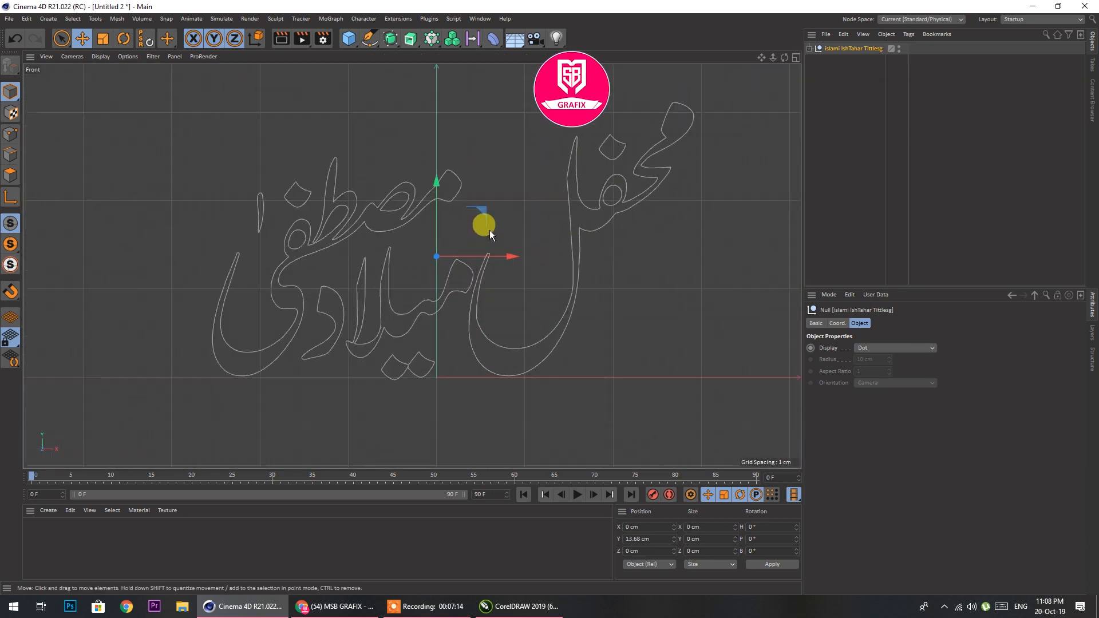
drag(438, 181, 441, 181)
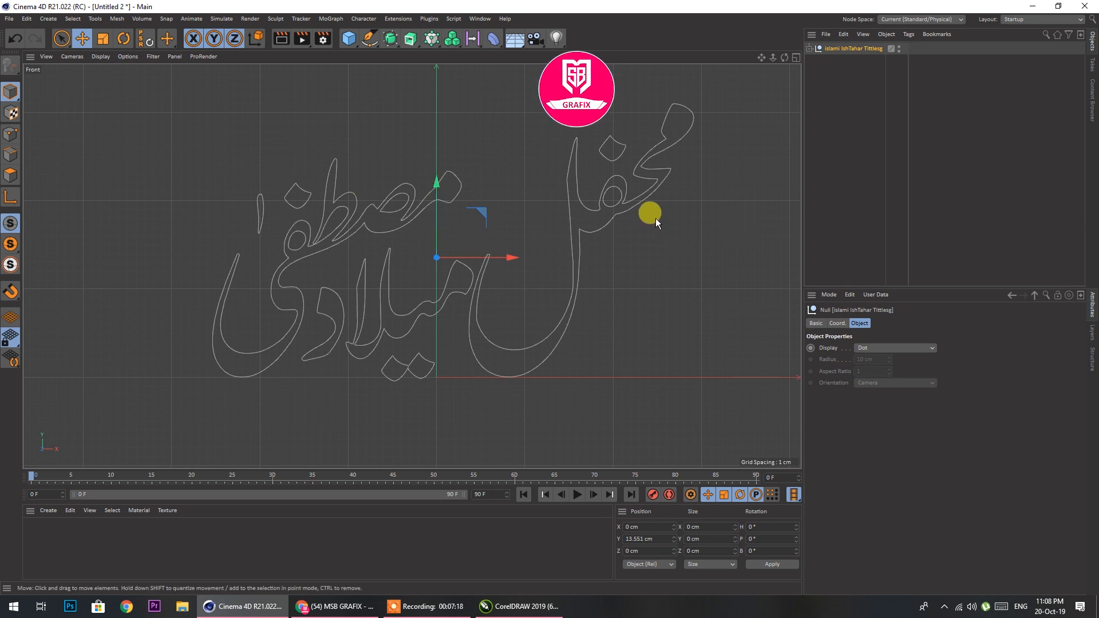
Move the two dots beneath میلاد (Path 5) up closer to the letters, to about Y -10.6 cm
click(809, 48)
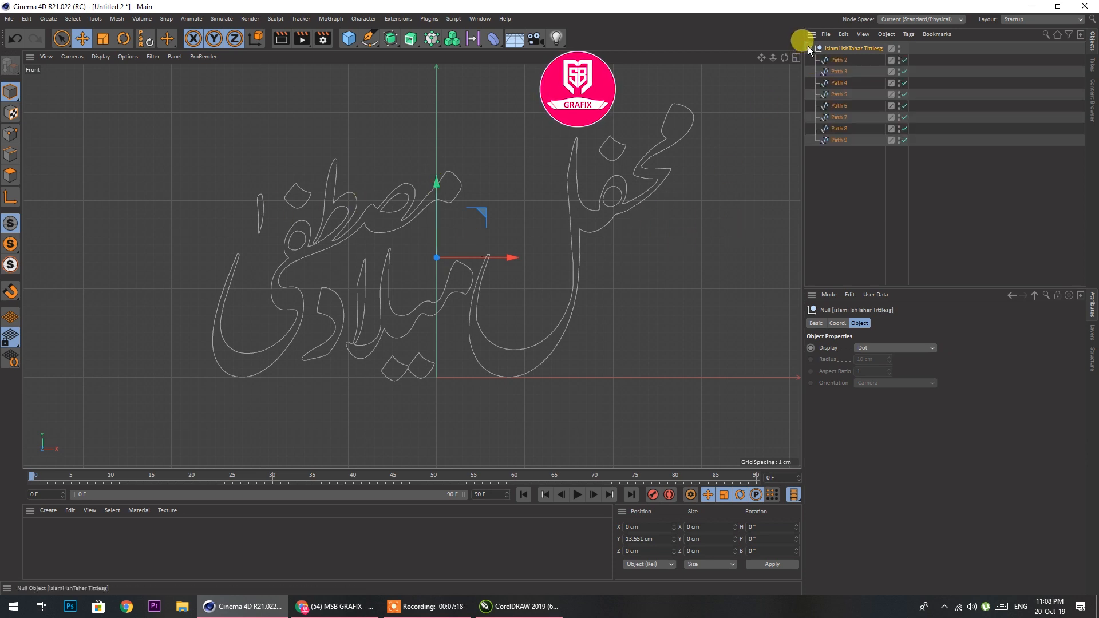
click(392, 368)
drag(407, 293, 406, 277)
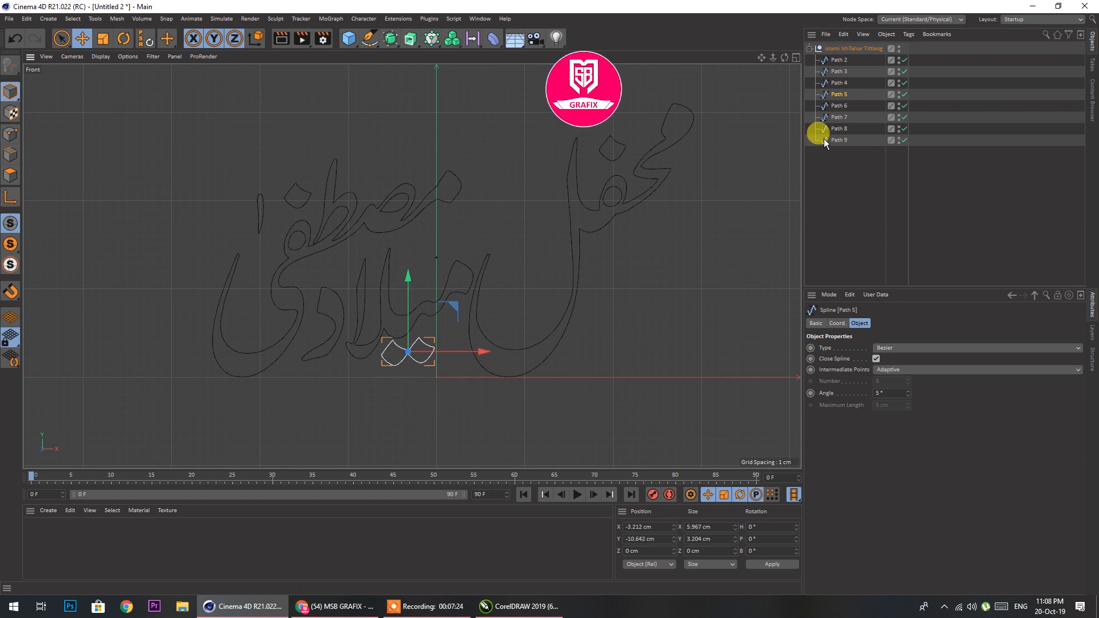
click(314, 356)
click(390, 335)
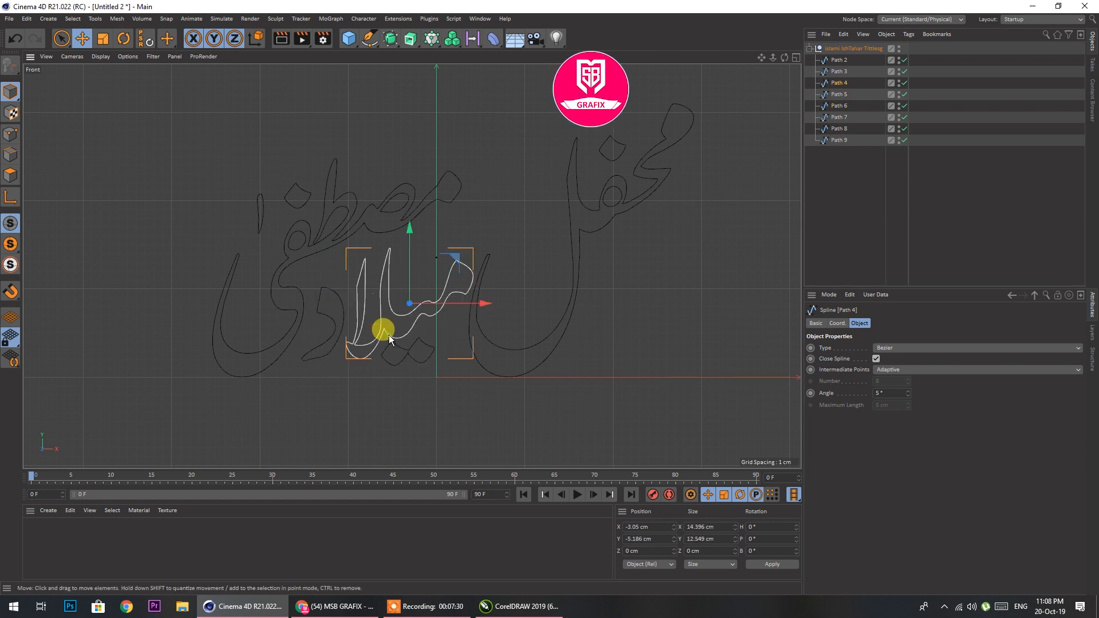
click(390, 347)
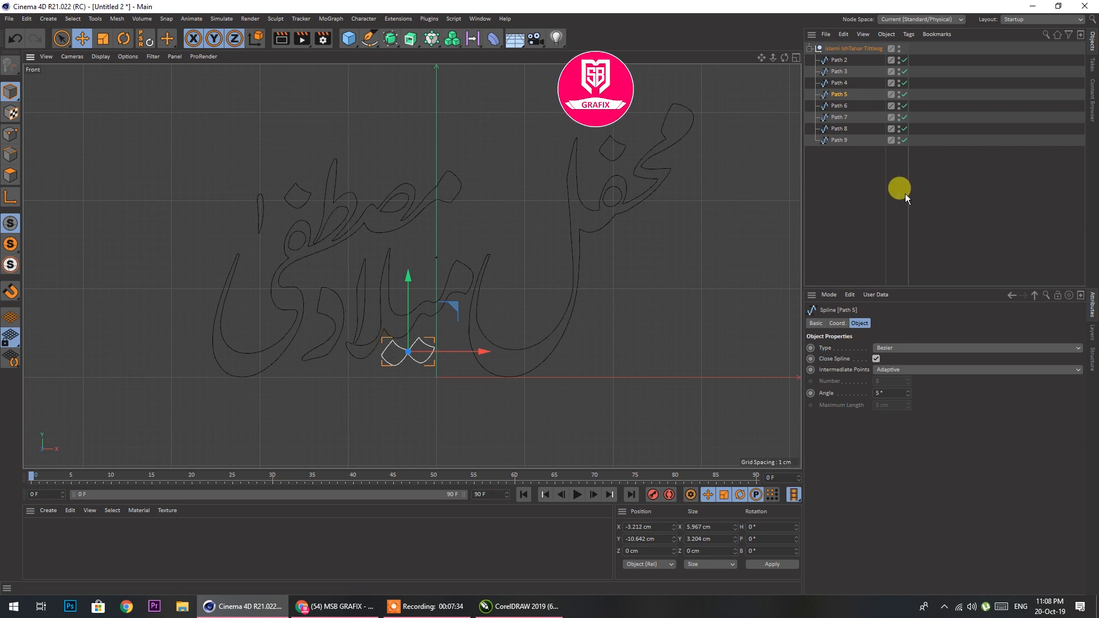
Select all child paths of the title and merge them into one spline with Connect Objects + Delete
click(812, 50)
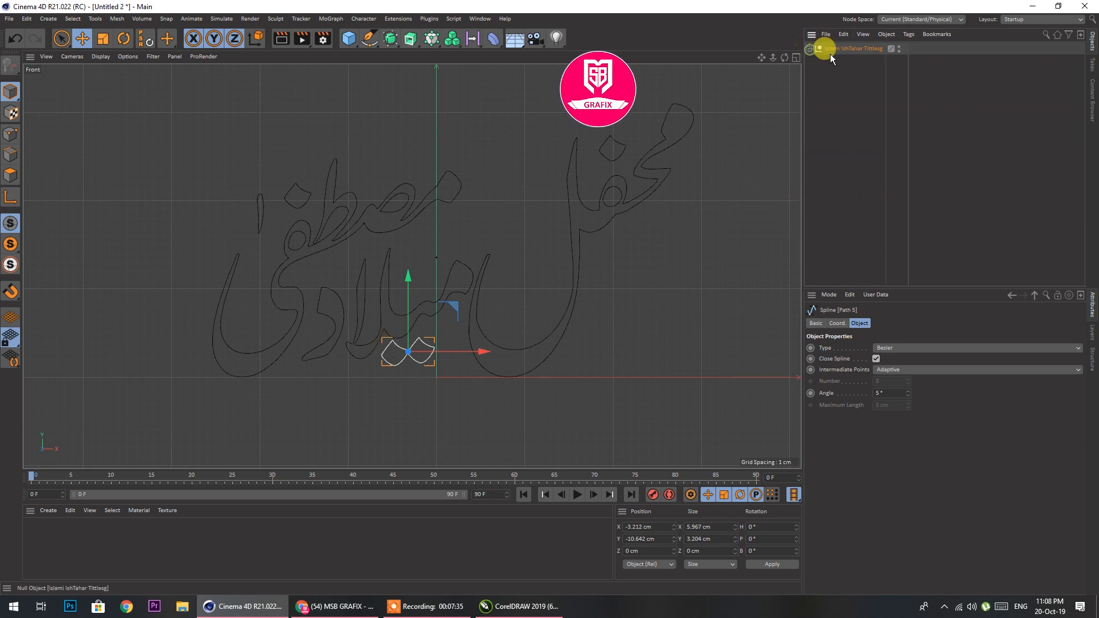
right_click(832, 49)
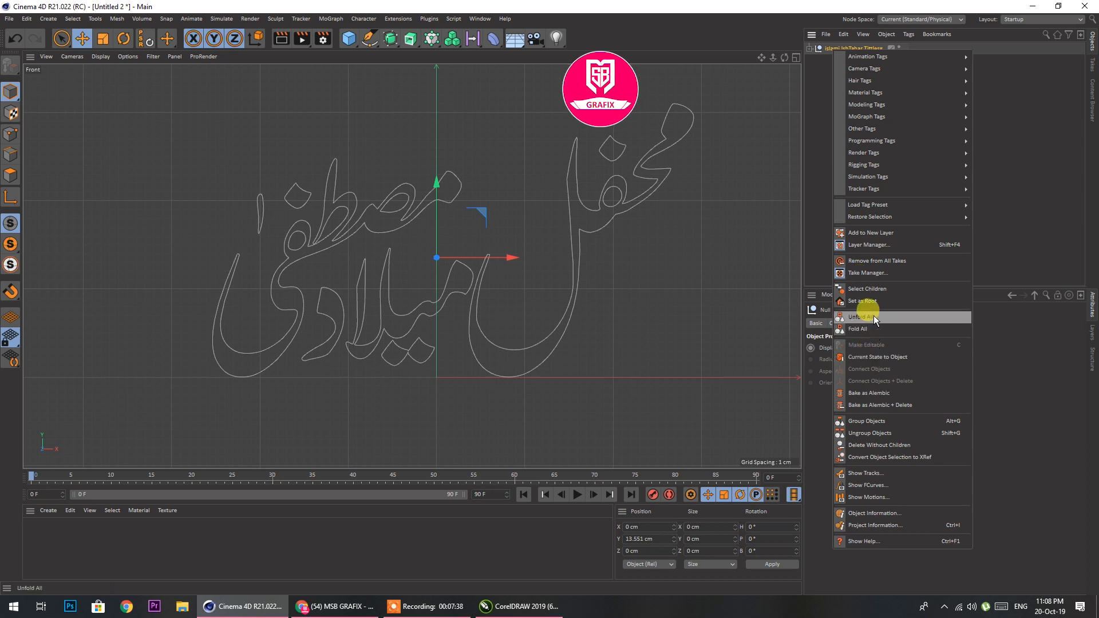
click(864, 291)
right_click(831, 48)
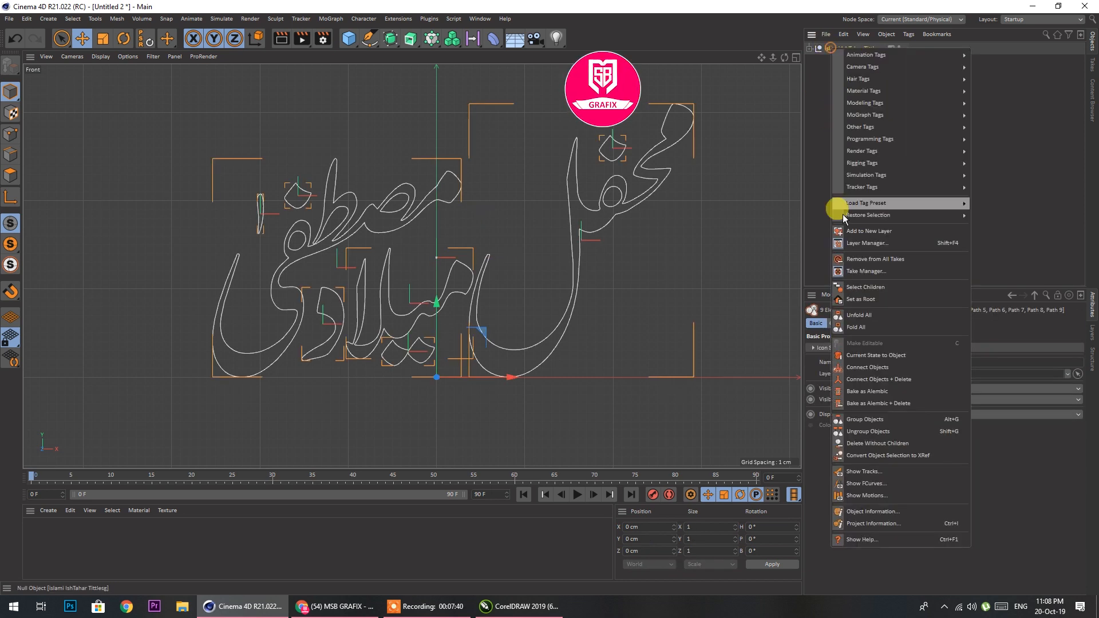
click(897, 380)
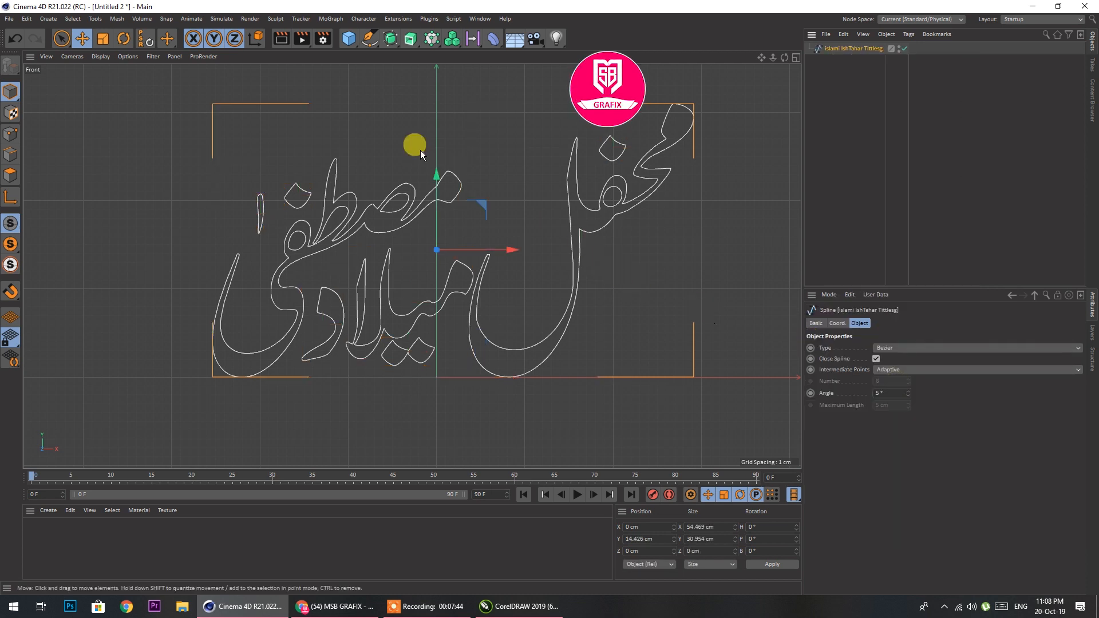
Scale the title spline up uniformly to about 367 × 209 cm and raise it to about Y 99 cm in the perspective view
middle_click(660, 187)
middle_click(276, 146)
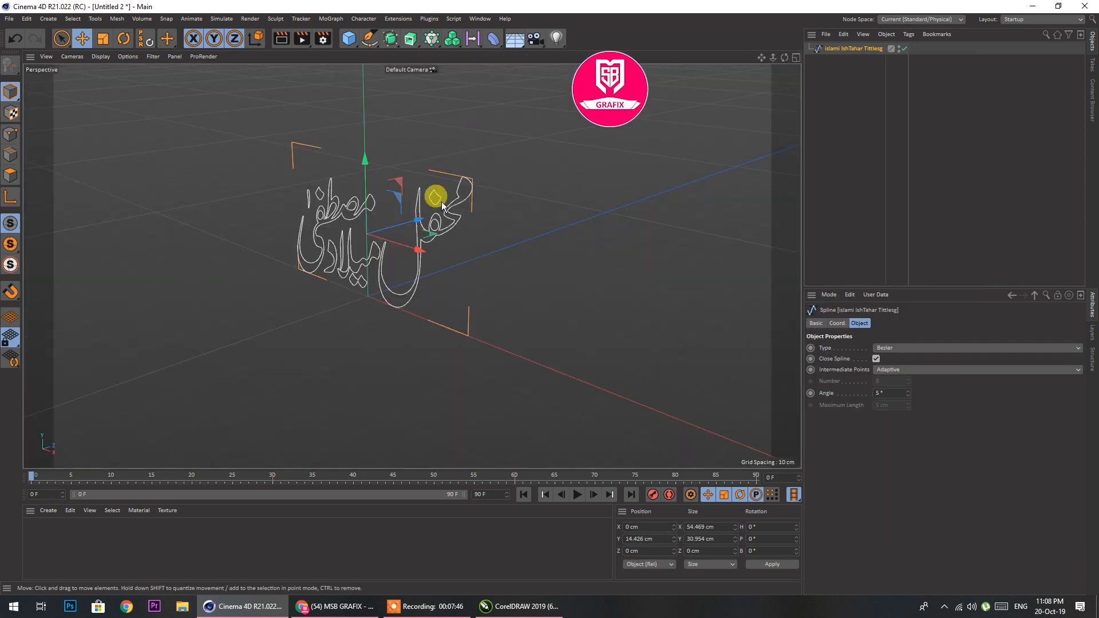
scroll(400, 228, up, 3)
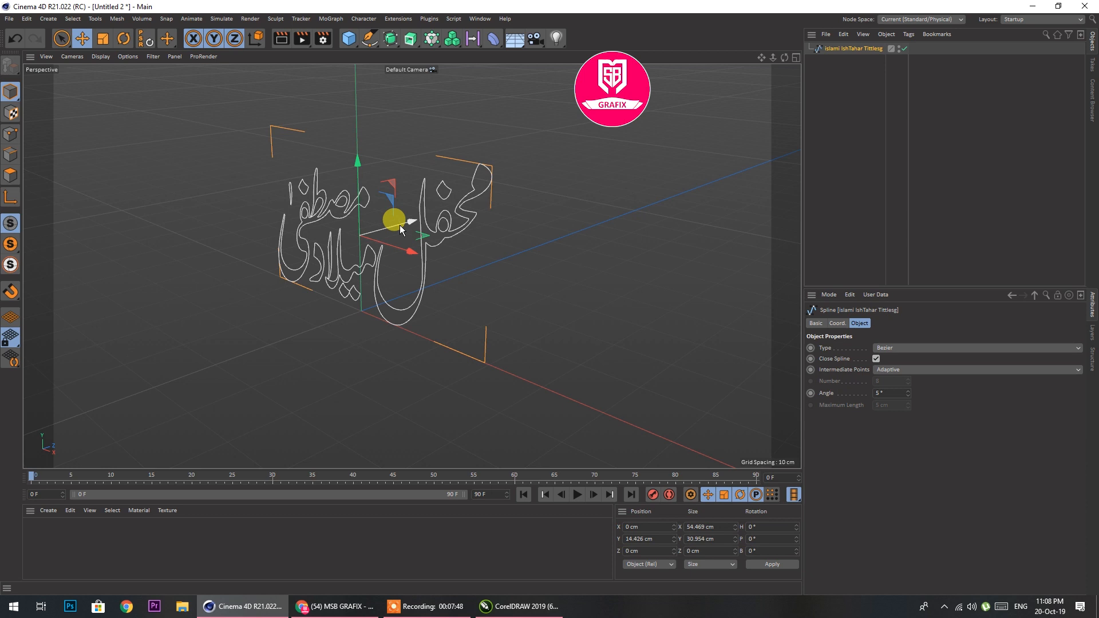
scroll(412, 211, down, 8)
scroll(392, 291, down, 3)
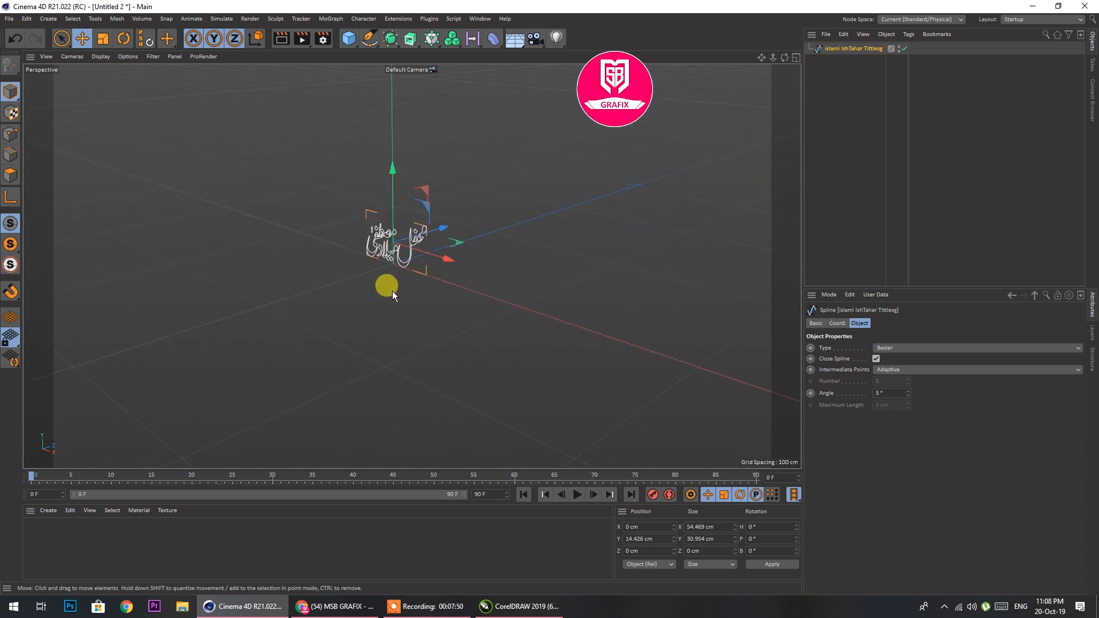
scroll(483, 228, down, 2)
scroll(493, 185, up, 2)
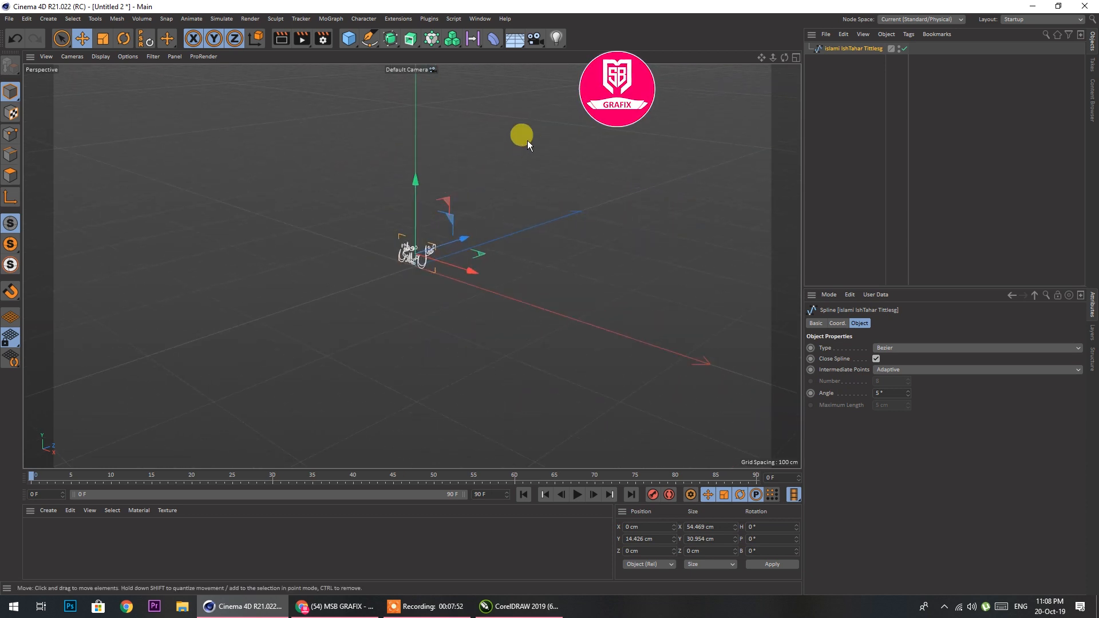
click(100, 42)
drag(451, 220, 601, 75)
click(80, 37)
drag(418, 181, 421, 101)
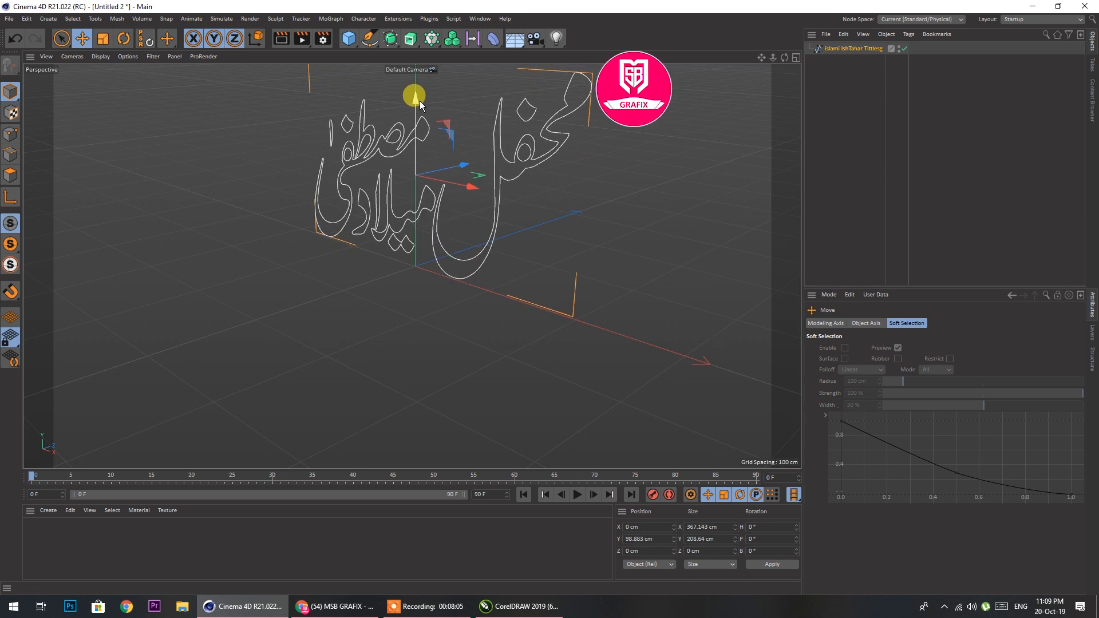
Add an Extrude object and make the title spline its child so the lettering becomes solid
click(410, 42)
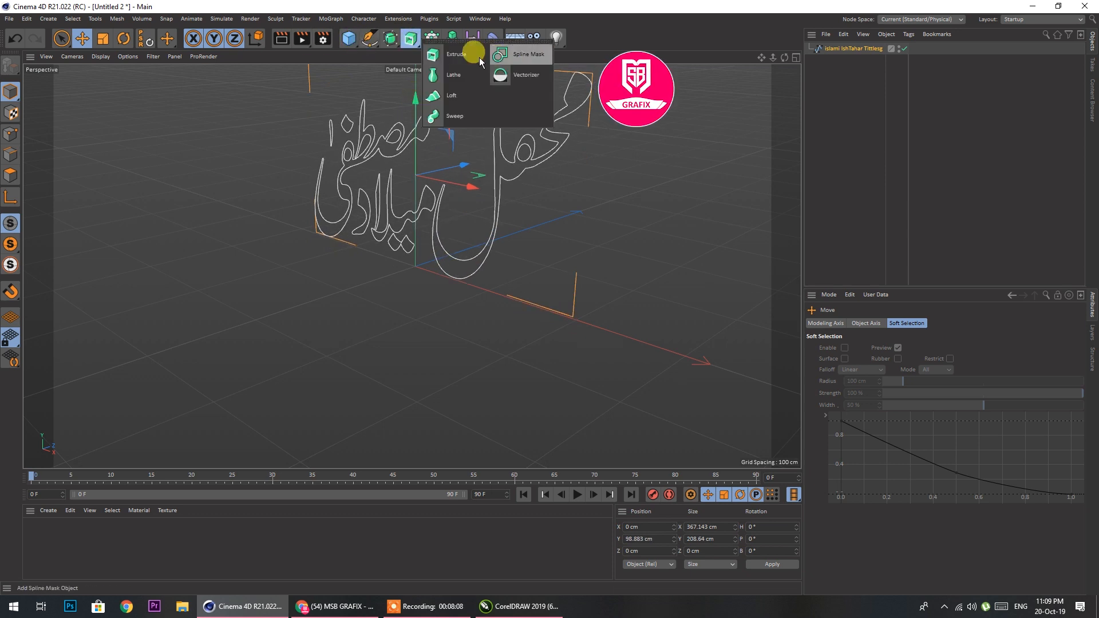
click(465, 55)
drag(839, 61, 835, 49)
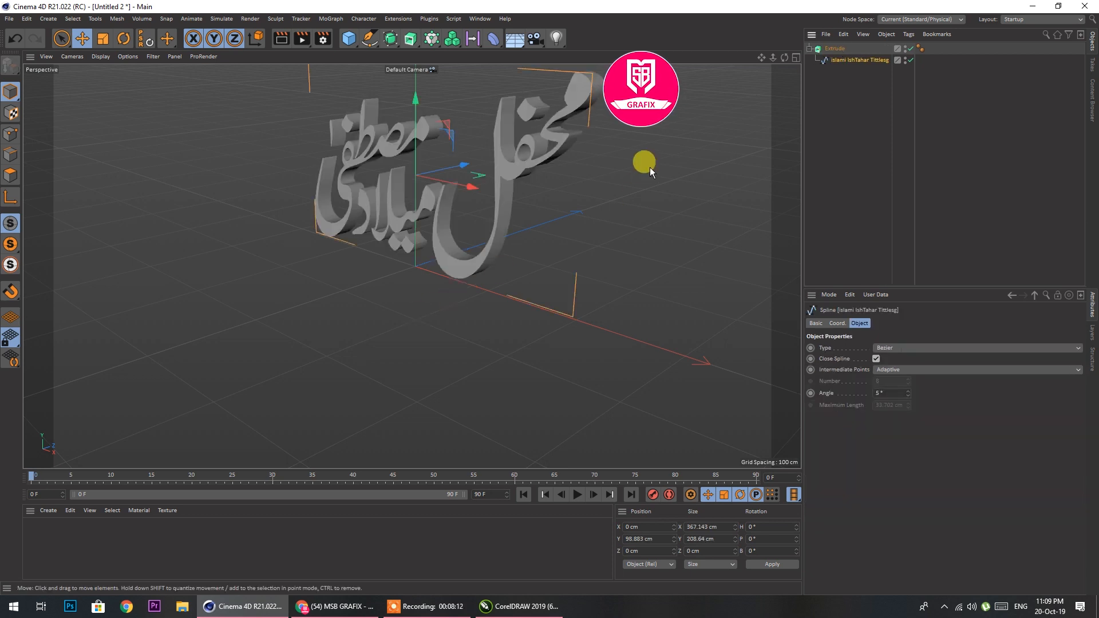
drag(647, 166, 538, 223)
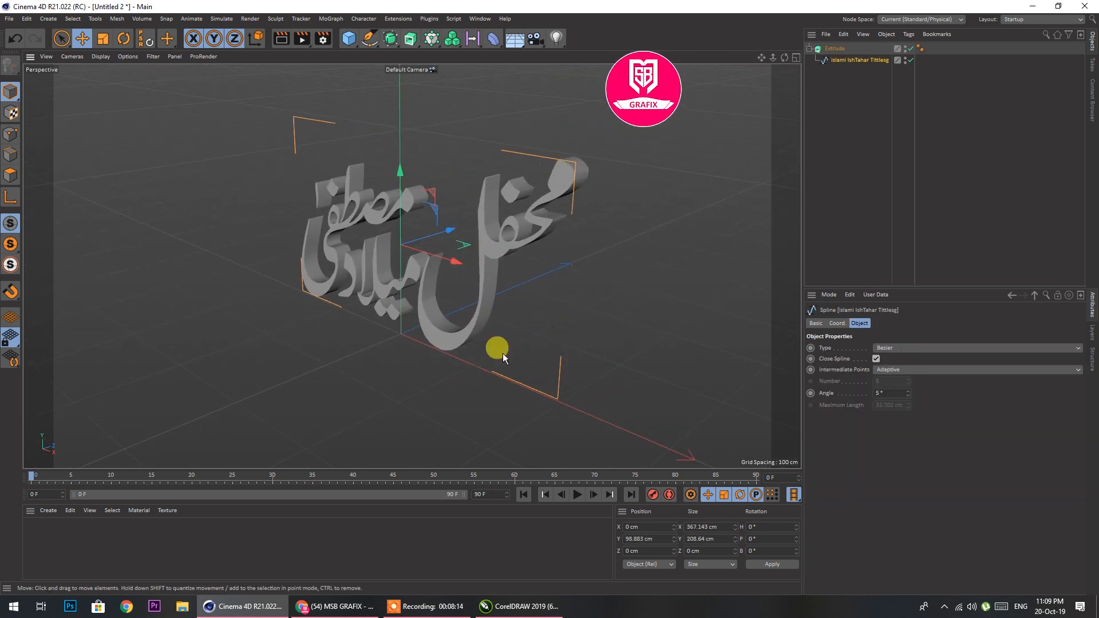
Take the title spline out of the Extrude and enlarge it uniformly to about 548 × 311 cm, raised to about Y 146 cm
drag(837, 61, 836, 96)
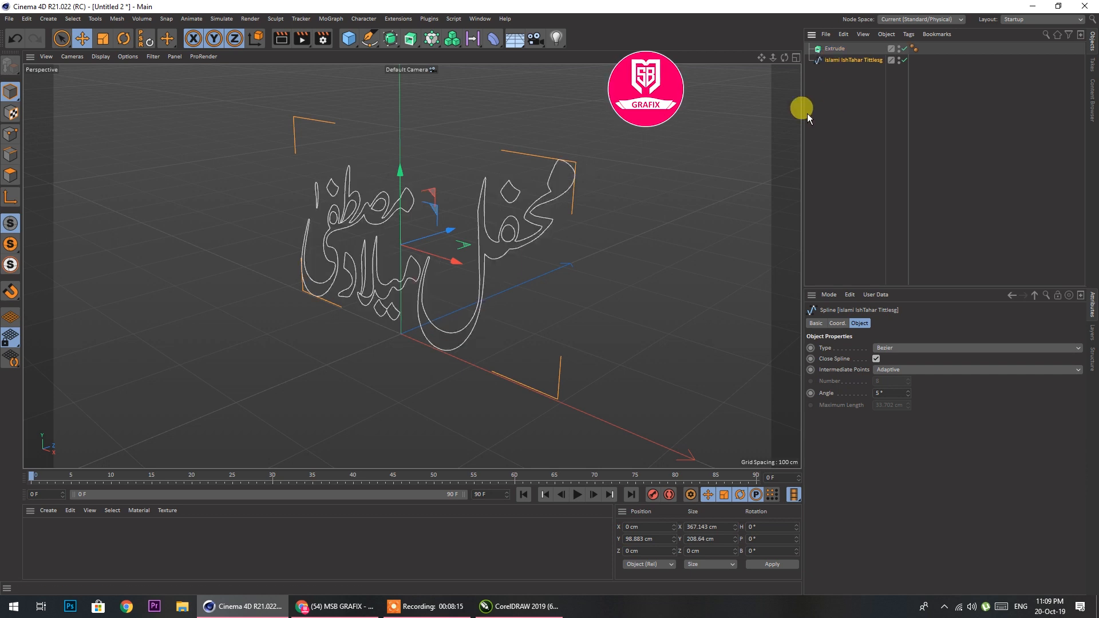
click(103, 39)
drag(435, 209, 475, 189)
click(82, 38)
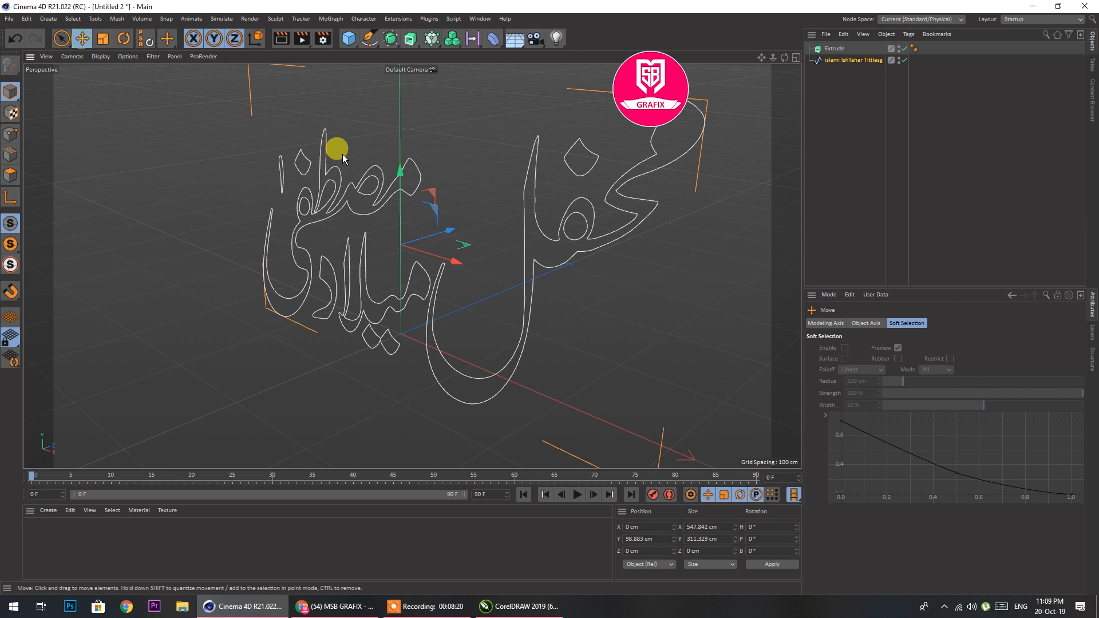
drag(401, 171, 407, 123)
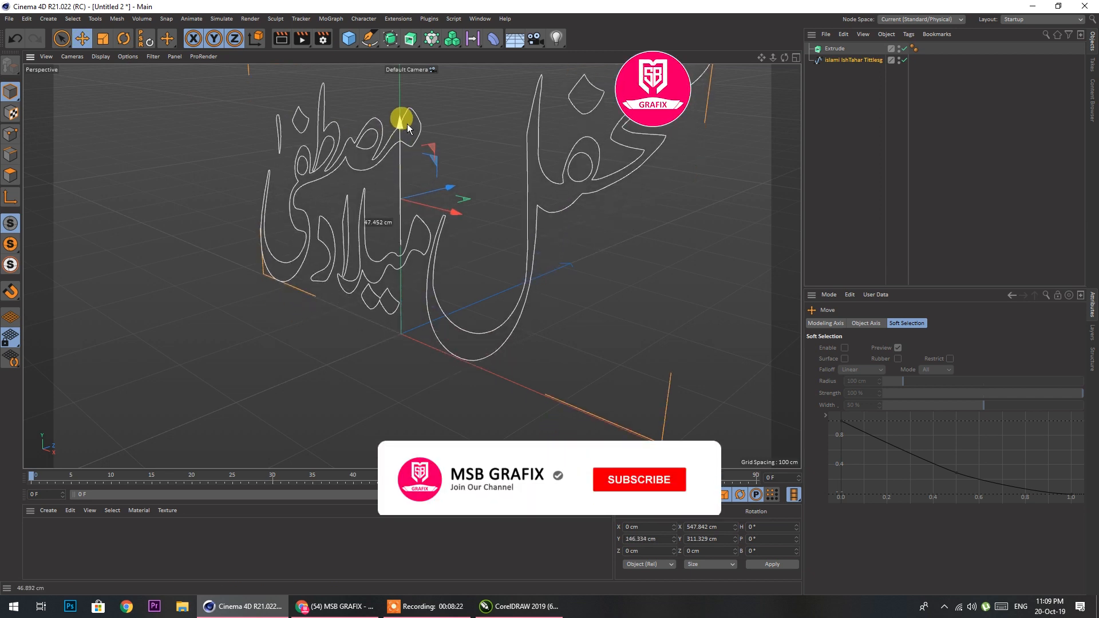
Make the enlarged title spline a child of the Extrude object again
drag(842, 65, 841, 52)
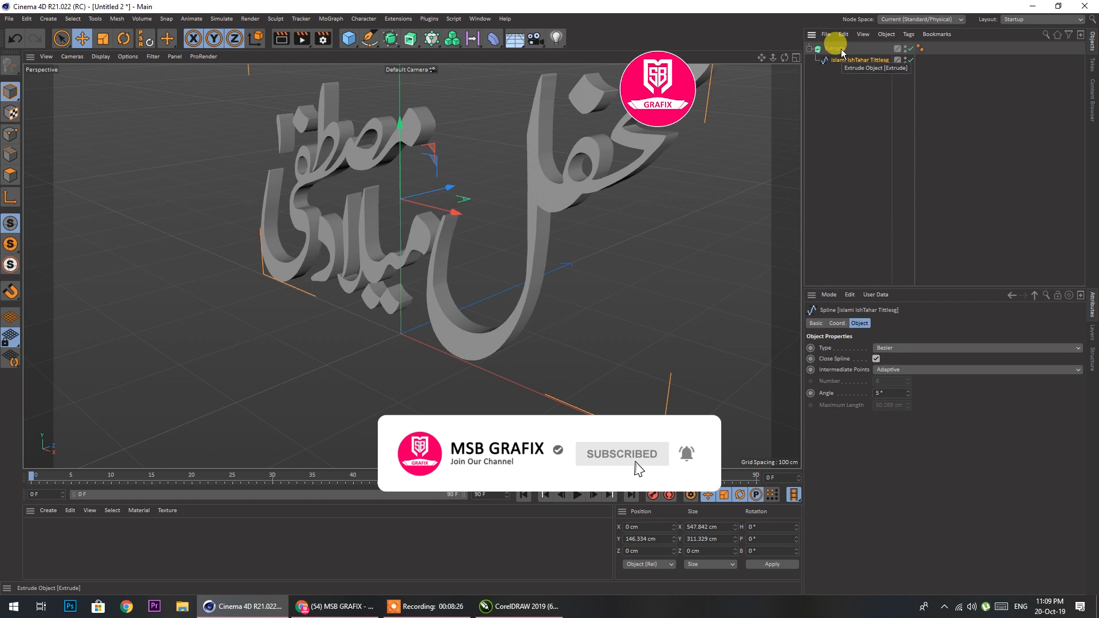
scroll(352, 421, down, 4)
scroll(493, 335, up, 3)
scroll(435, 206, up, 1)
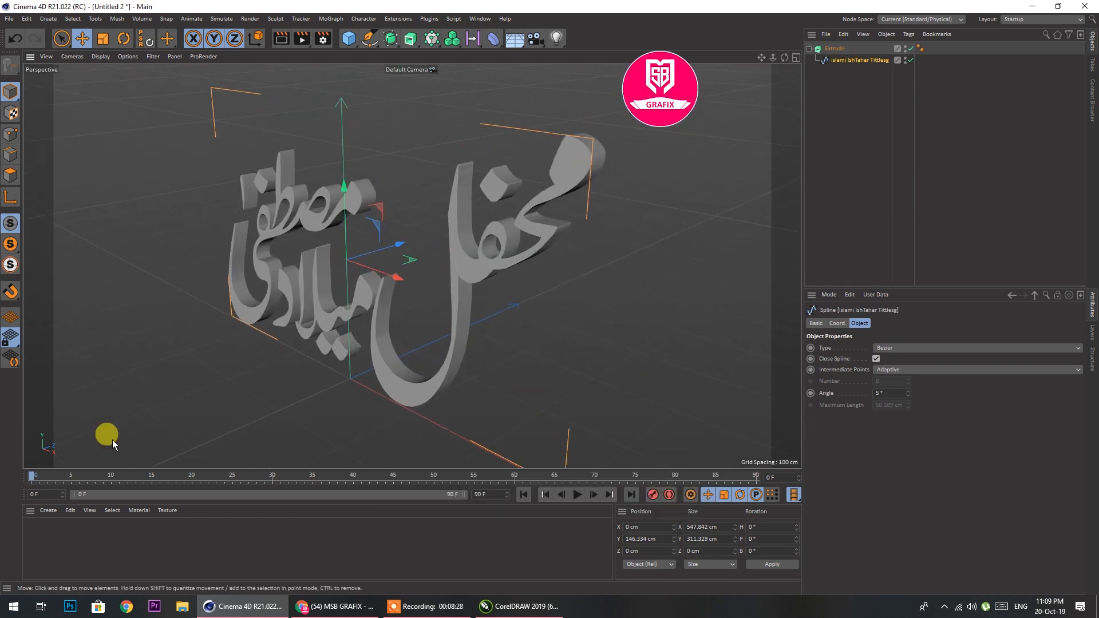
Load the SHADERPACK1 material library from drive D into the scene
click(50, 515)
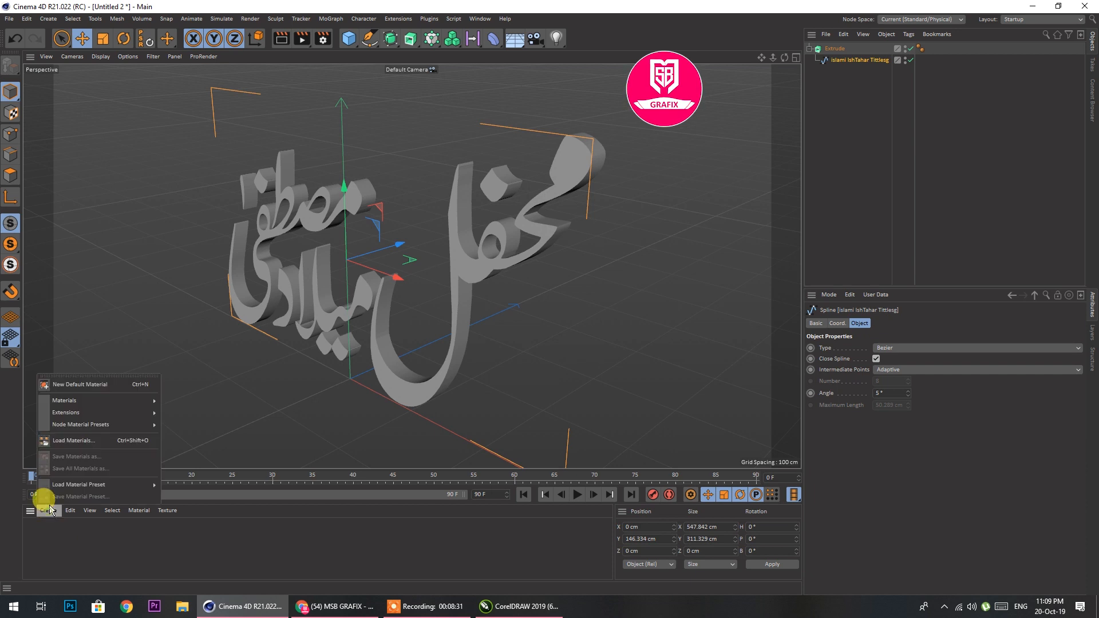
click(54, 439)
click(134, 109)
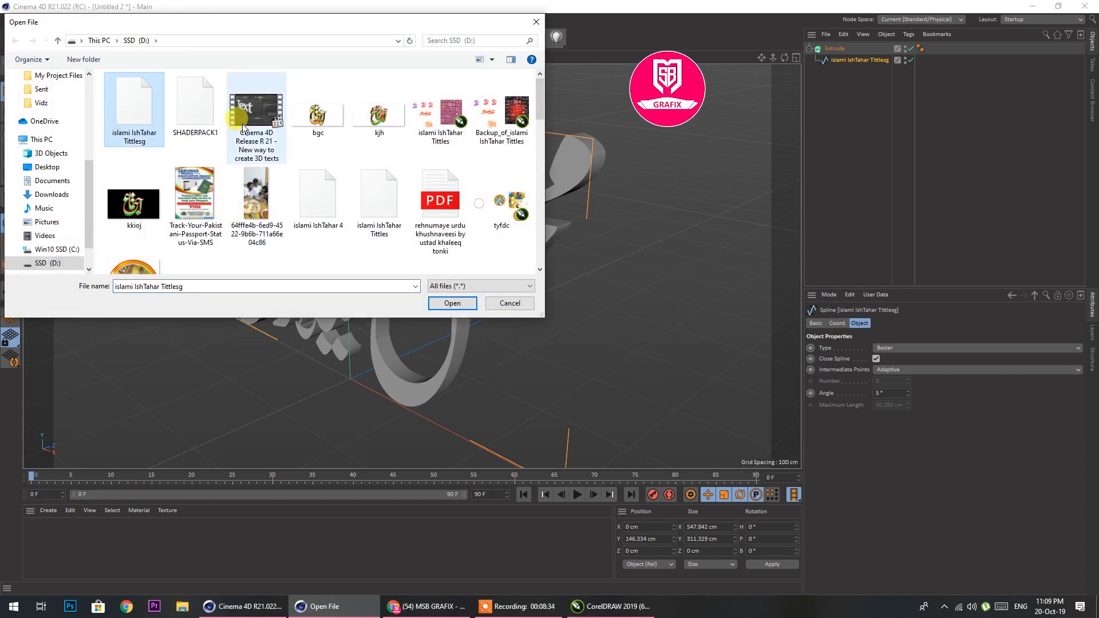
click(195, 111)
click(452, 303)
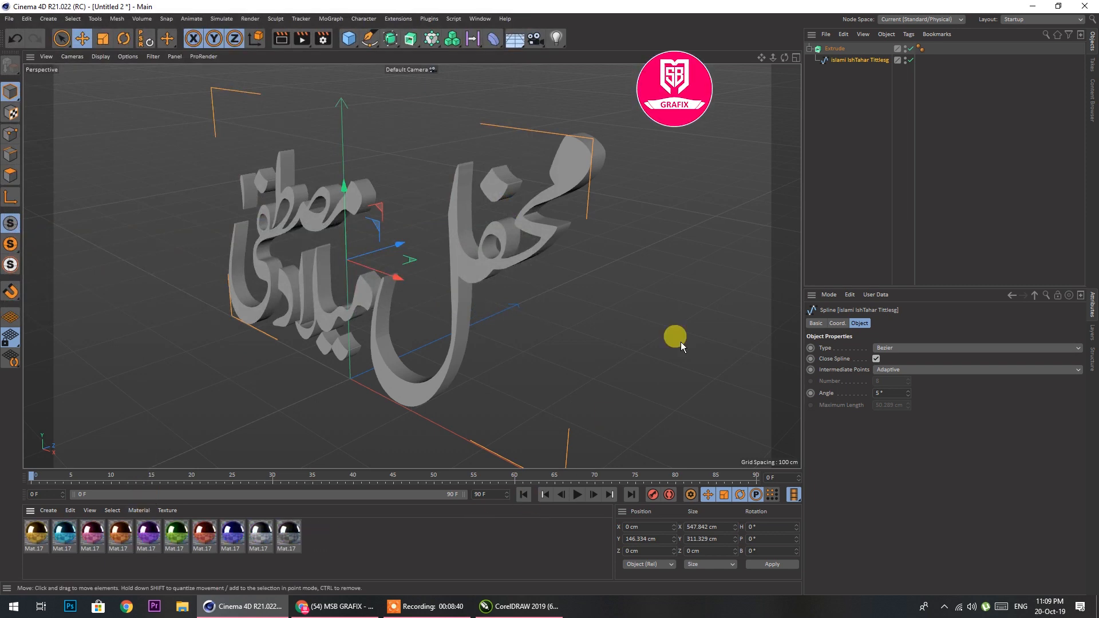
Give the Extrude's caps a Round bevel with a size of about 5.8 cm
click(829, 50)
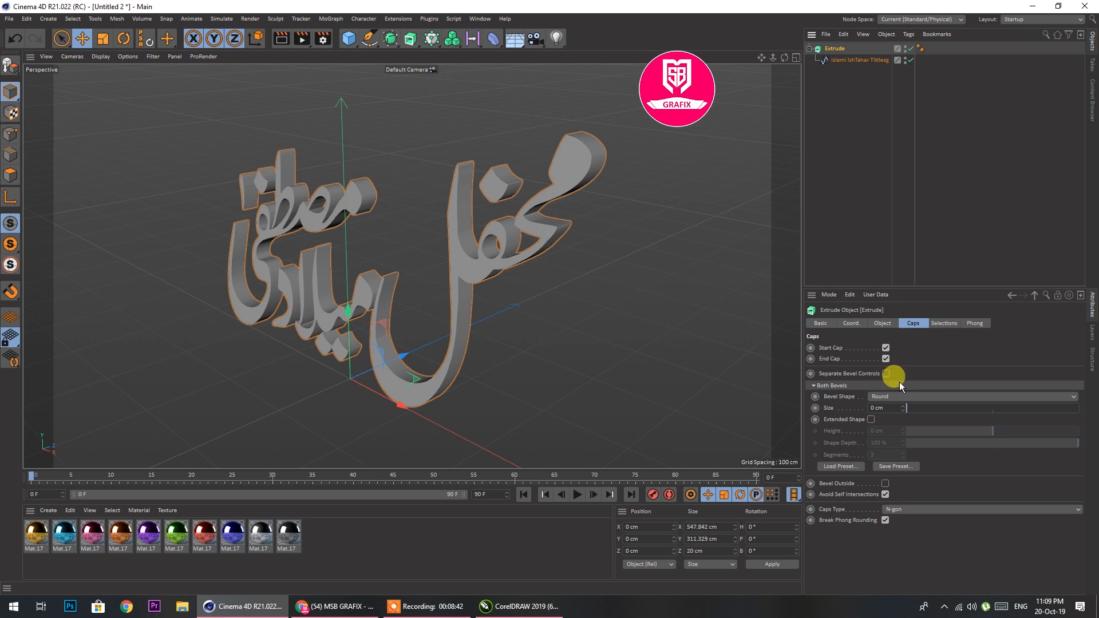
click(895, 395)
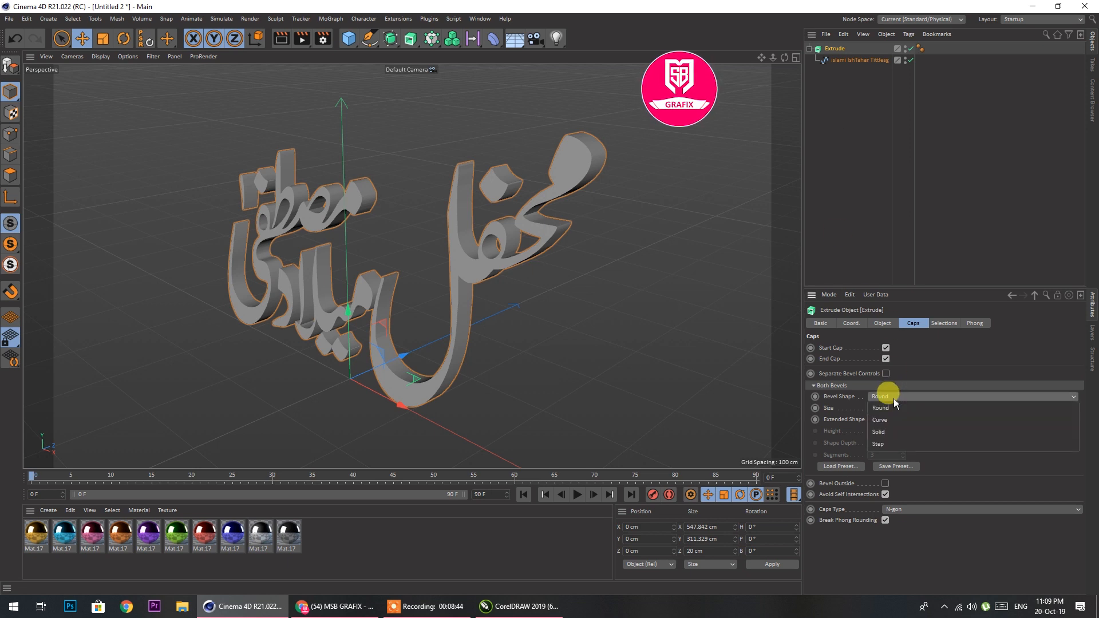
click(828, 49)
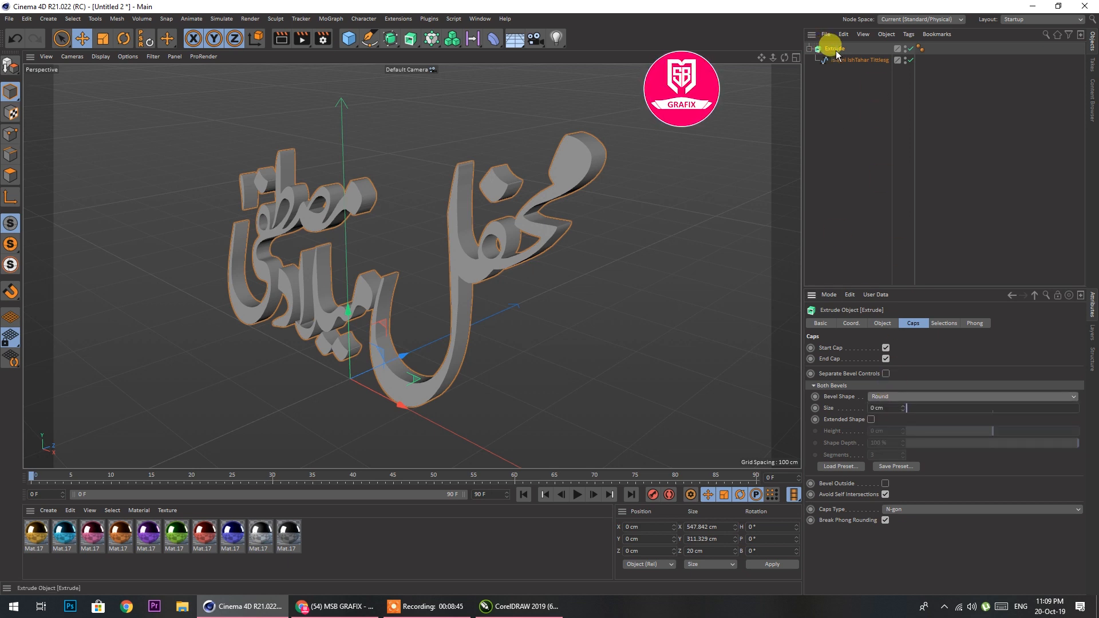
click(893, 398)
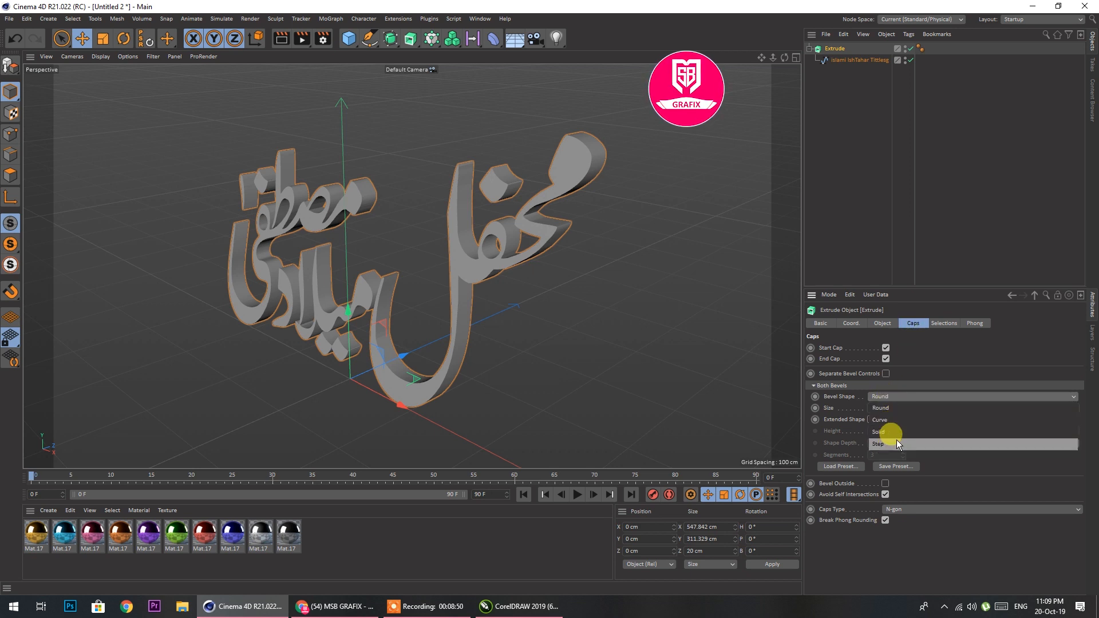
click(881, 409)
drag(909, 407, 917, 410)
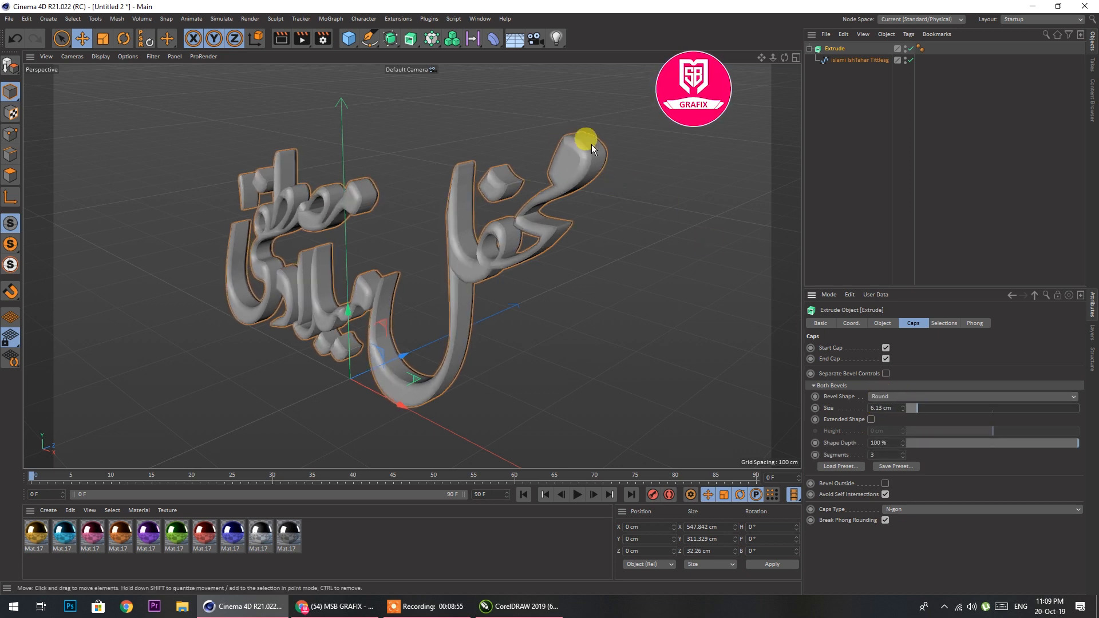
mouse_move(919, 408)
mouse_down()
mouse_move(992, 411)
mouse_move(904, 421)
mouse_move(918, 425)
mouse_up()
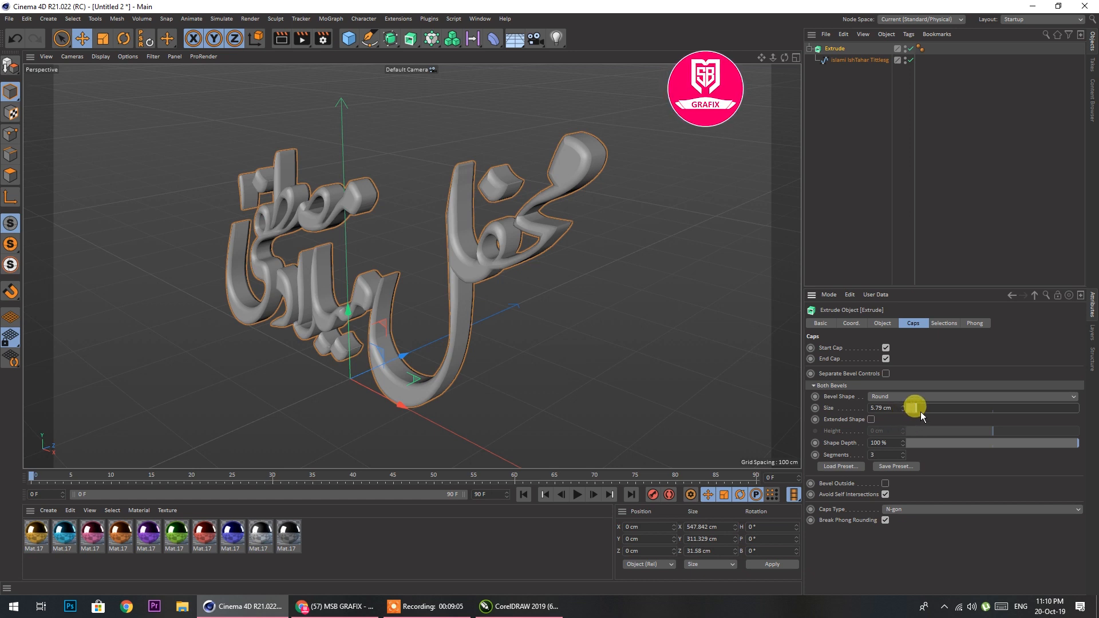
Switch to Chrome, look through the MSB GRAFIX channel's uploaded videos on YouTube, and return to Cinema 4D
click(362, 608)
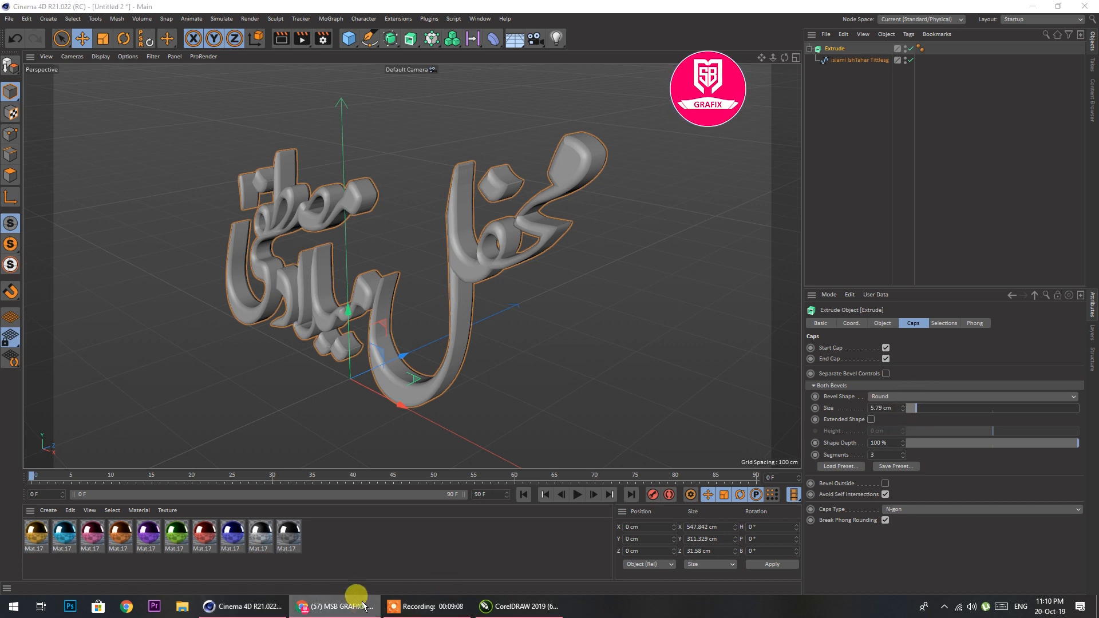
scroll(600, 327, down, 10)
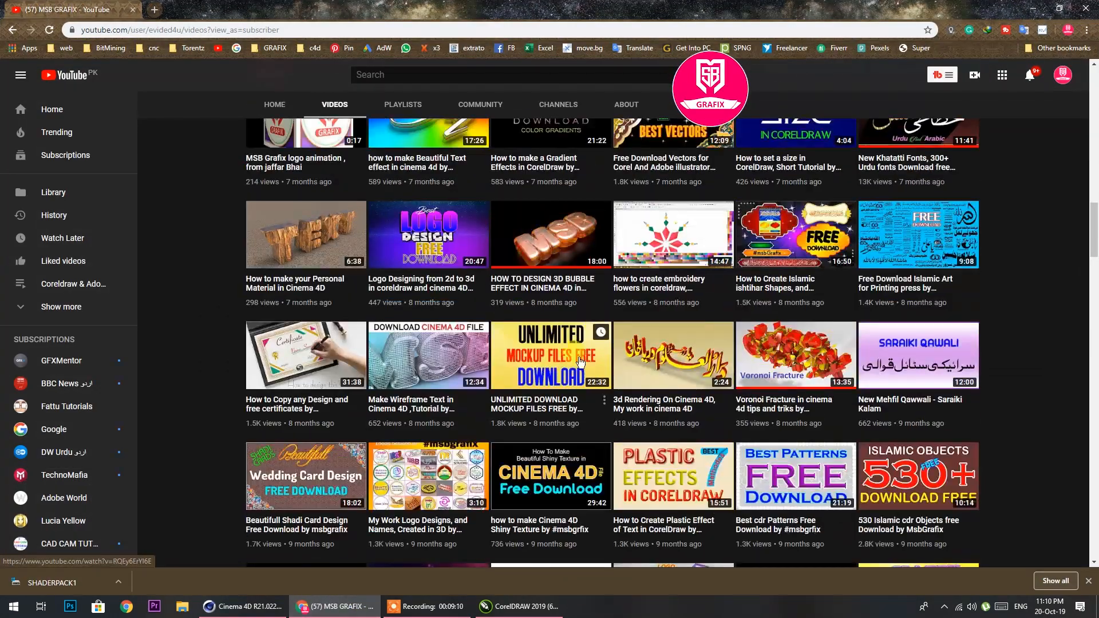
scroll(515, 332, down, 5)
scroll(515, 337, down, 4)
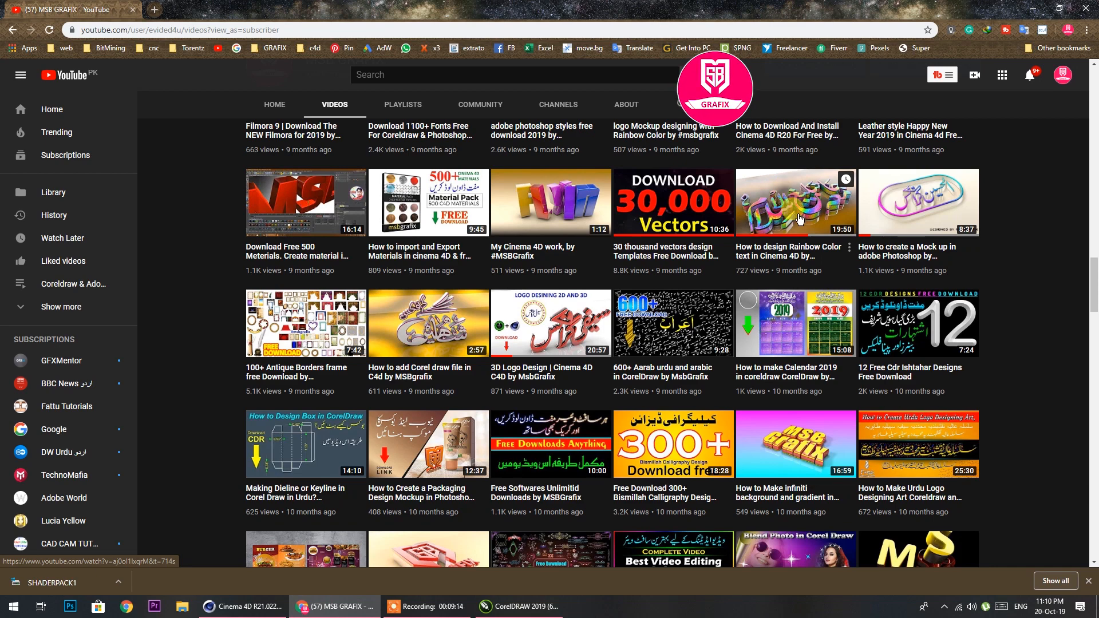
click(1033, 8)
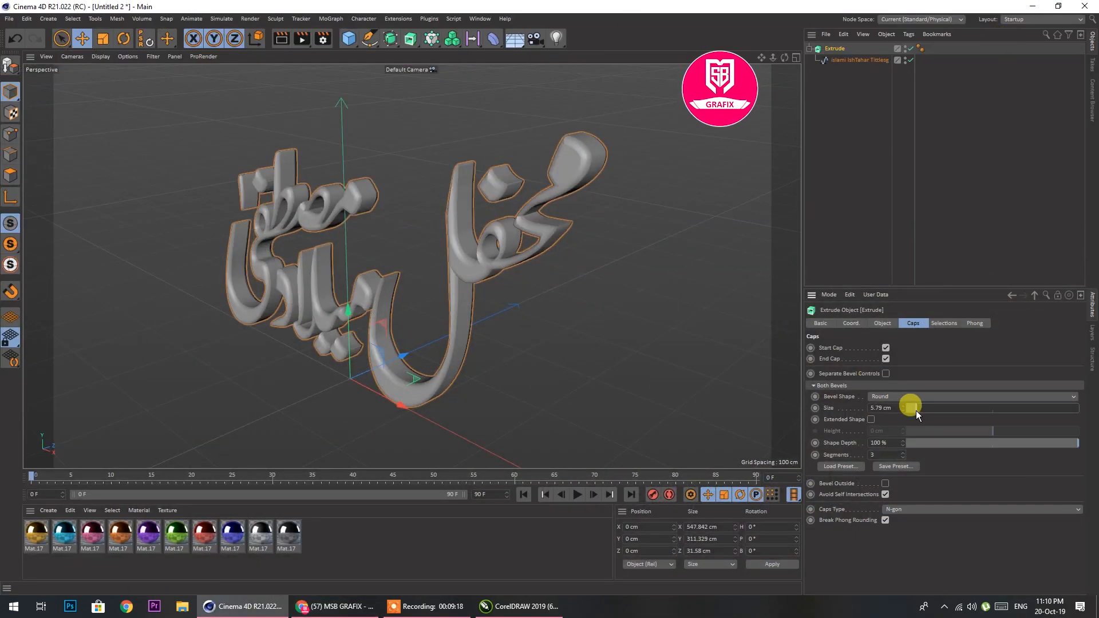
Set the Extrude's bevel size to about 3.15 cm and apply the gold material to the title
drag(916, 411, 912, 410)
mouse_move(784, 58)
mouse_down()
mouse_move(816, 58)
mouse_move(801, 57)
mouse_up()
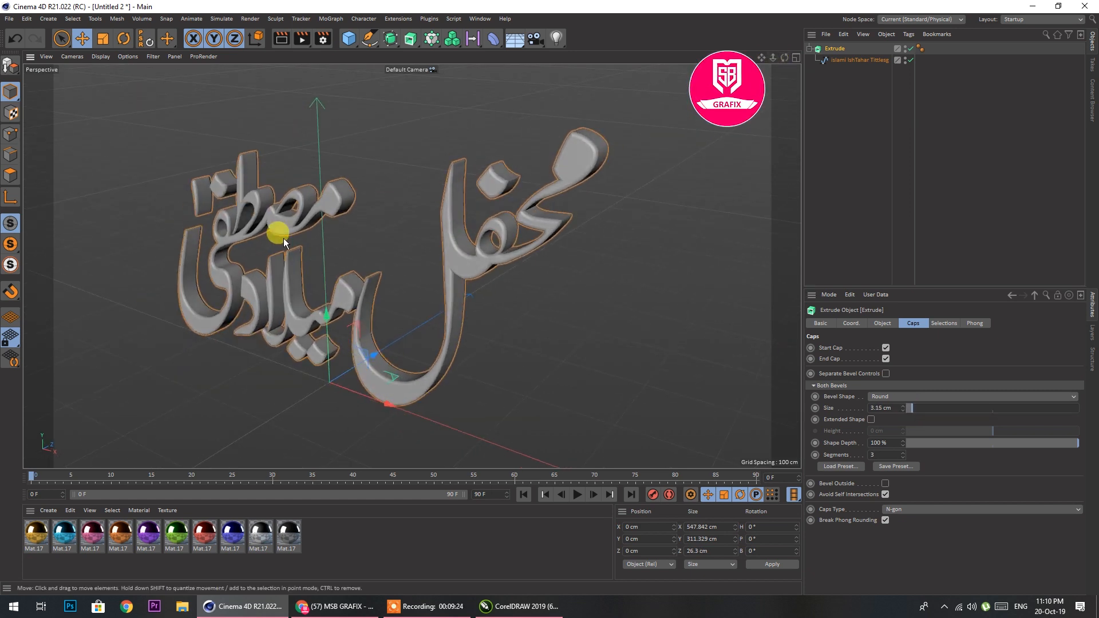
scroll(284, 238, up, 1)
scroll(411, 160, up, 1)
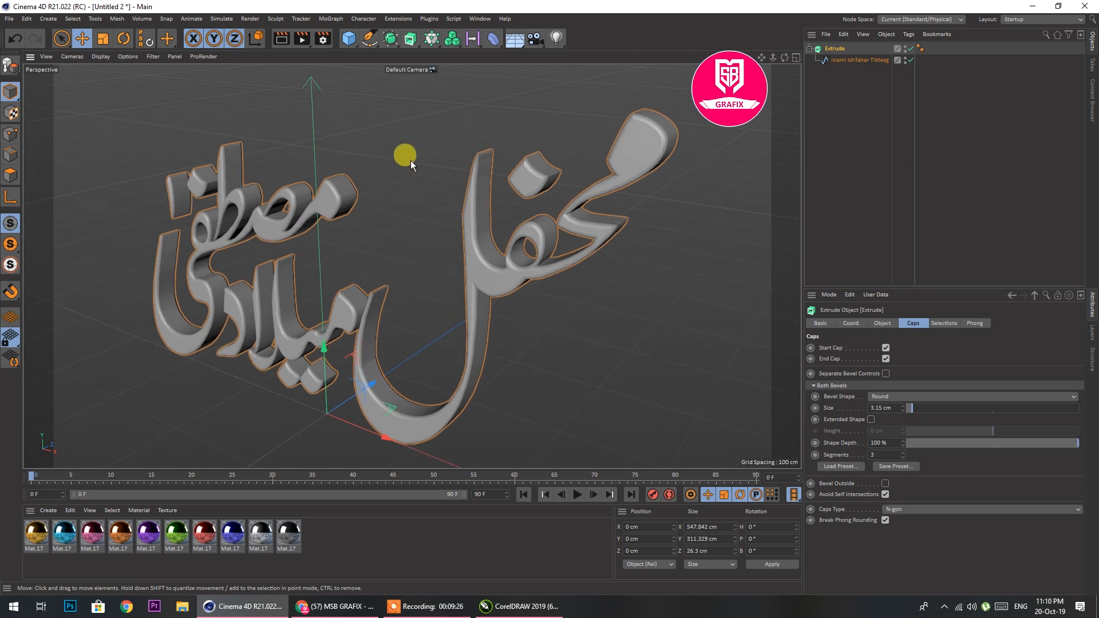
drag(29, 545, 379, 414)
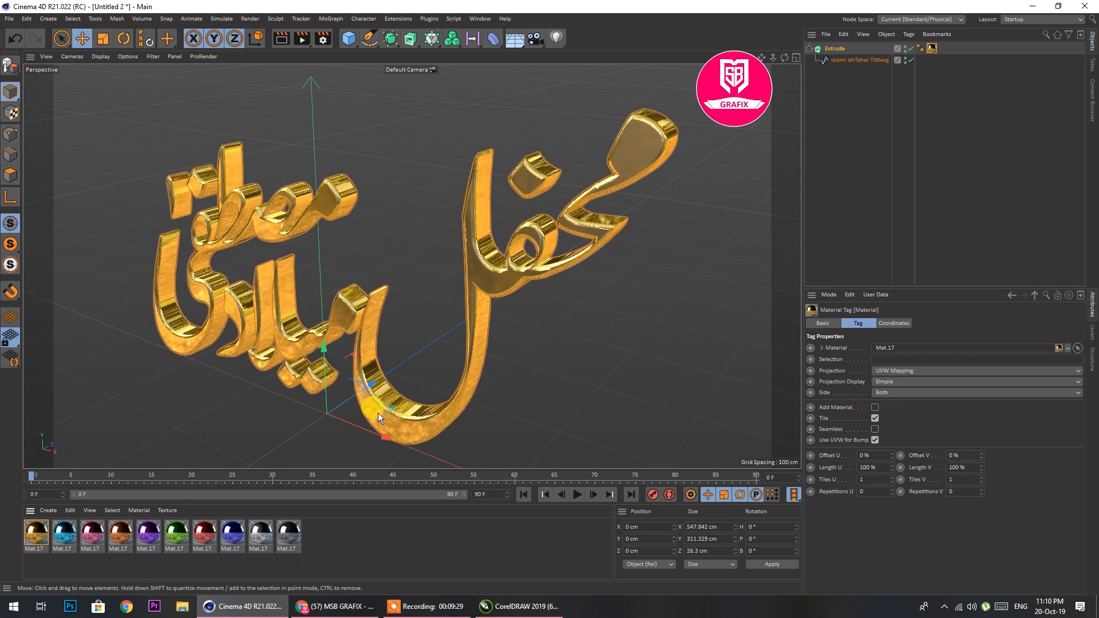
Split the title into two layers: the original Extrude in the silver material and a gold duplicate offset to about Z 7.6 cm
drag(830, 51, 832, 70)
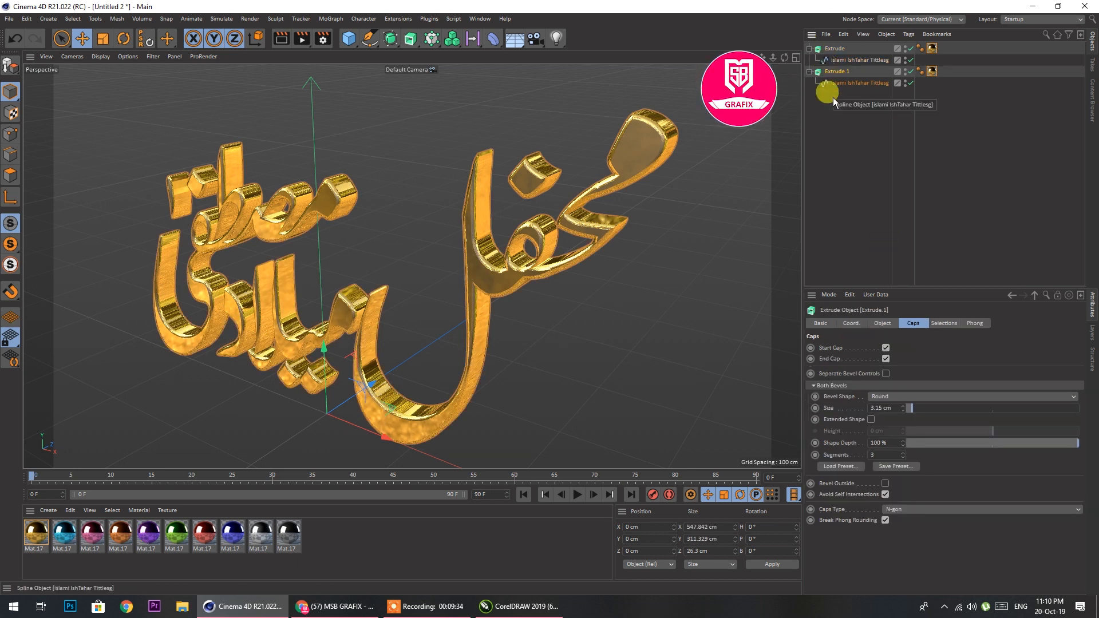
drag(280, 538, 837, 50)
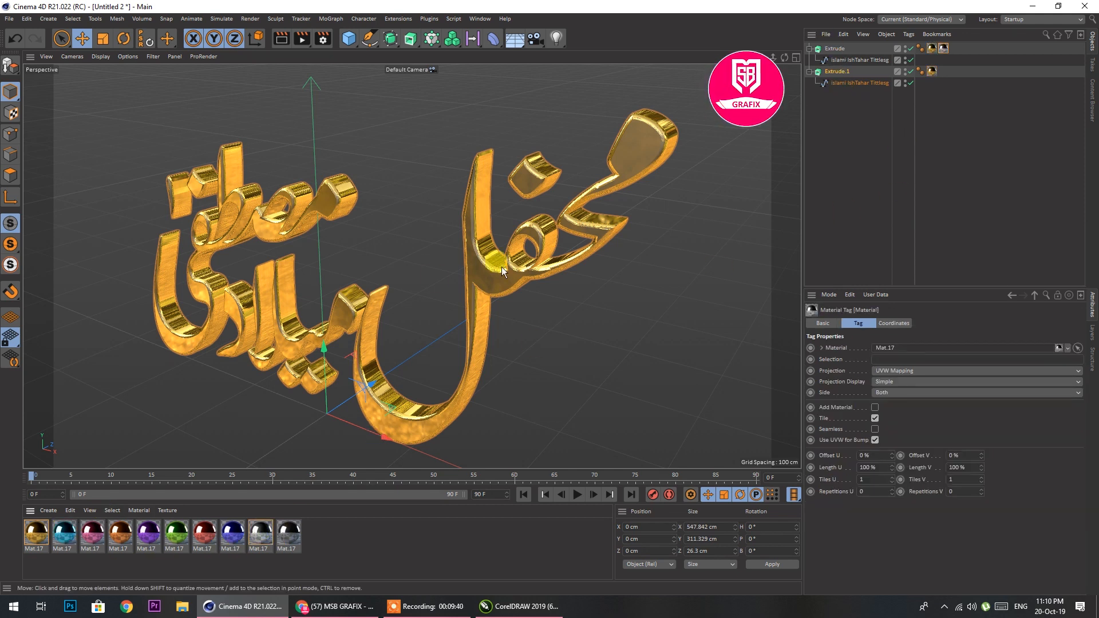
mouse_move(372, 387)
mouse_down()
mouse_move(390, 379)
mouse_move(376, 386)
mouse_up()
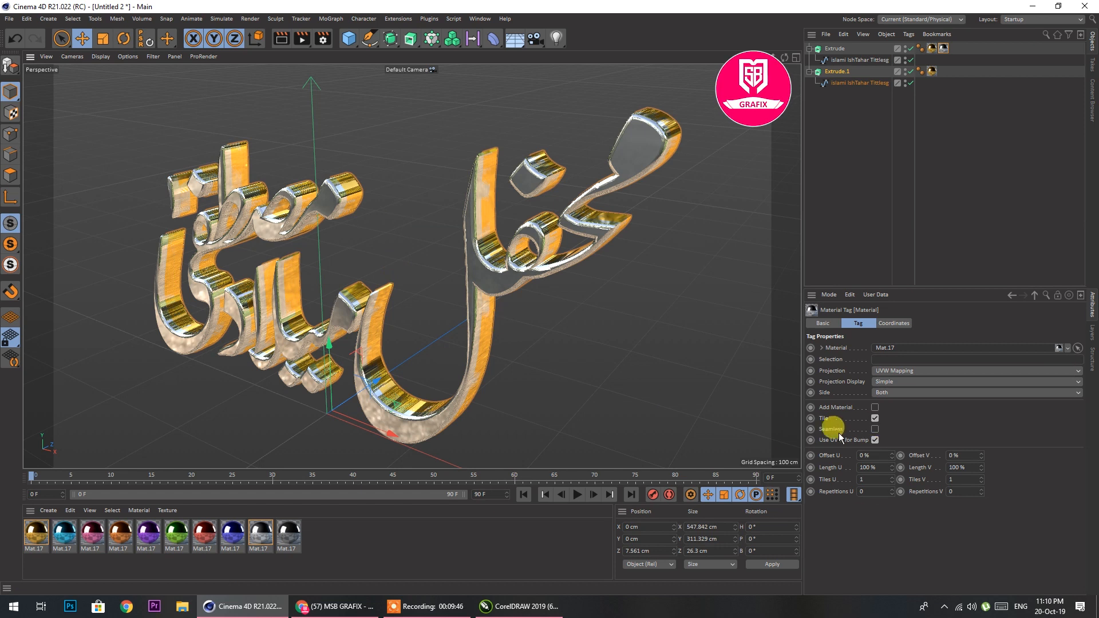
Enable Bevel Outside on the original silver Extrude and shift it to about Z 12 cm
click(839, 52)
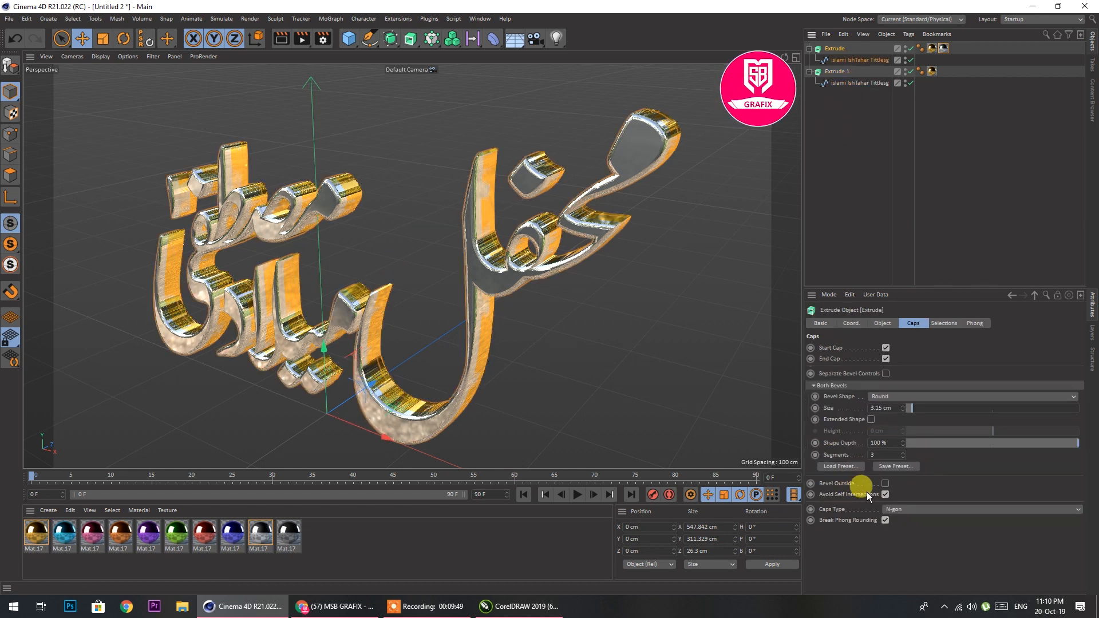
click(885, 484)
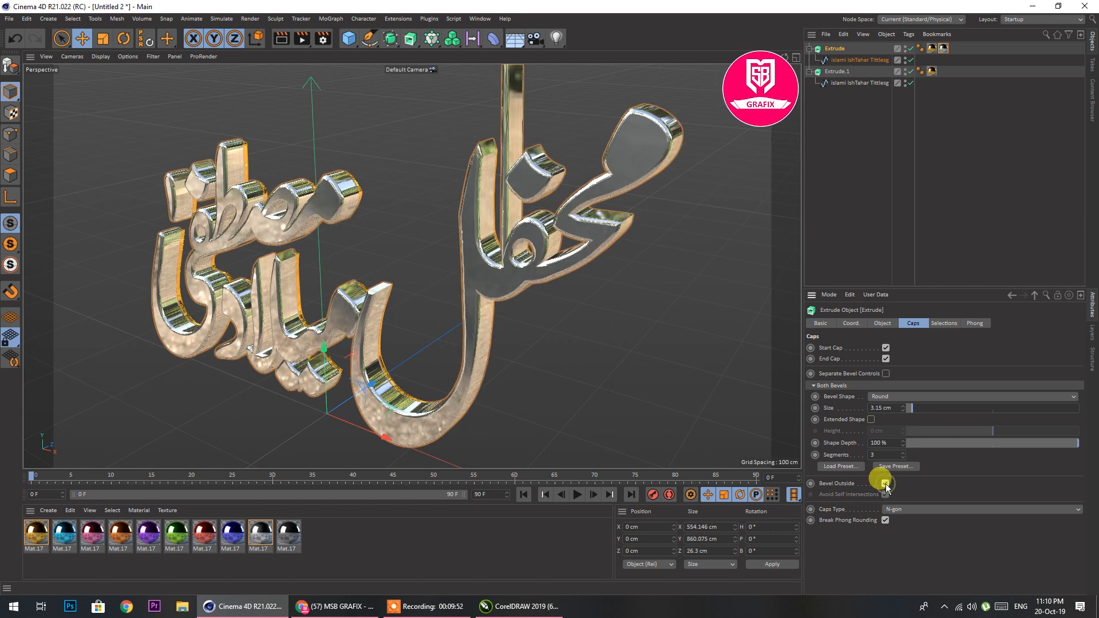
drag(368, 391, 377, 384)
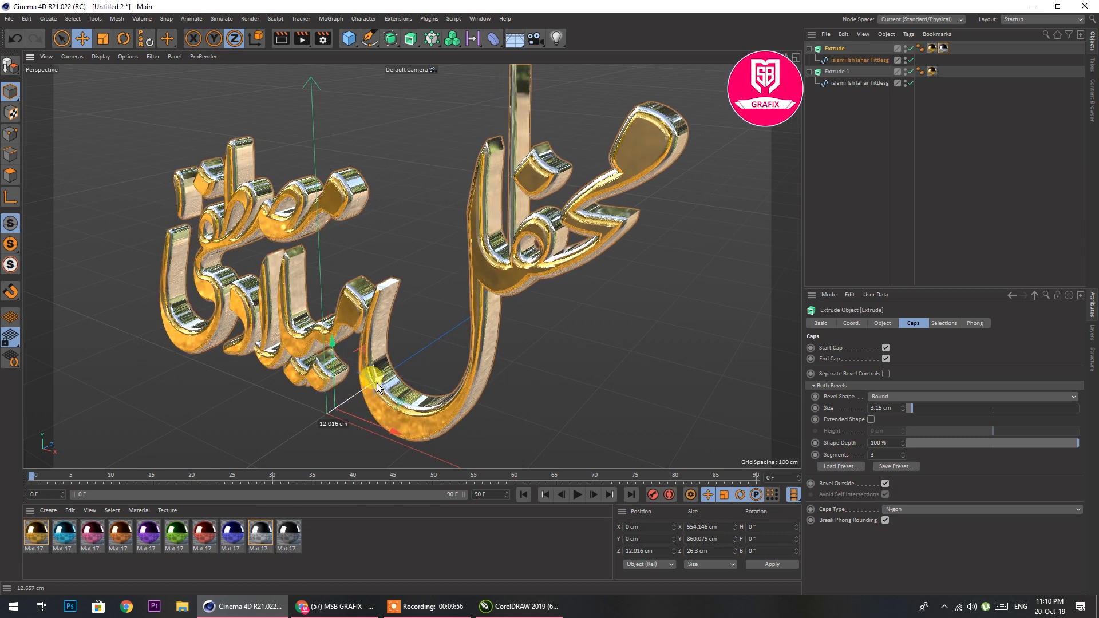
Compare the silver Extrude with Bevel Outside off and on, and set its bevel segments to 10 with Bevel Outside enabled
scroll(516, 335, down, 1)
scroll(517, 337, down, 8)
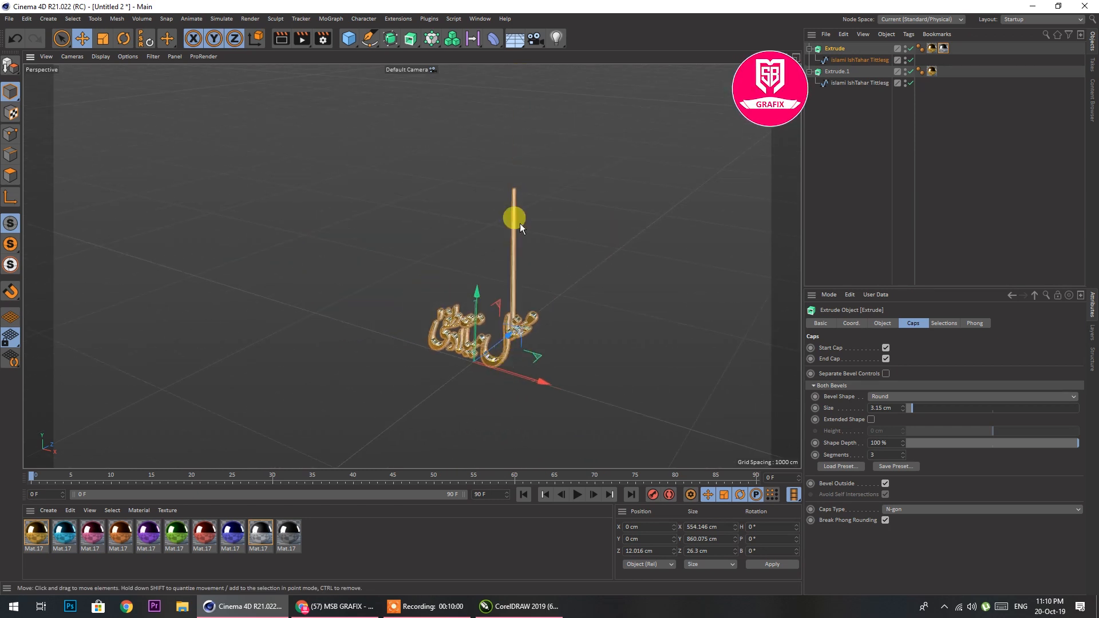
scroll(526, 251, up, 3)
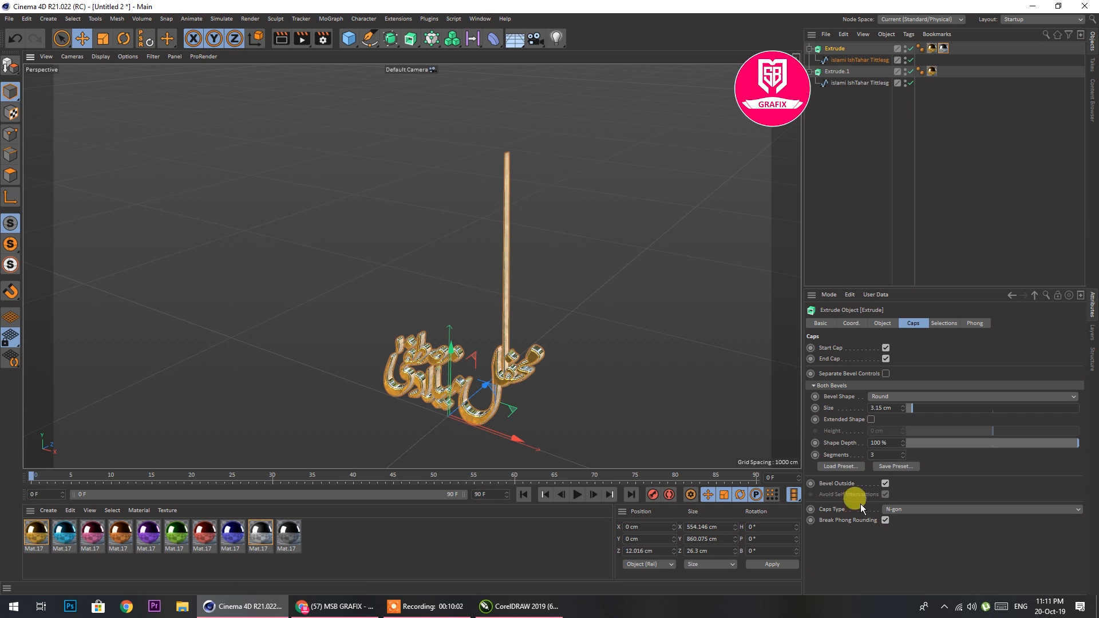
click(885, 484)
click(885, 484)
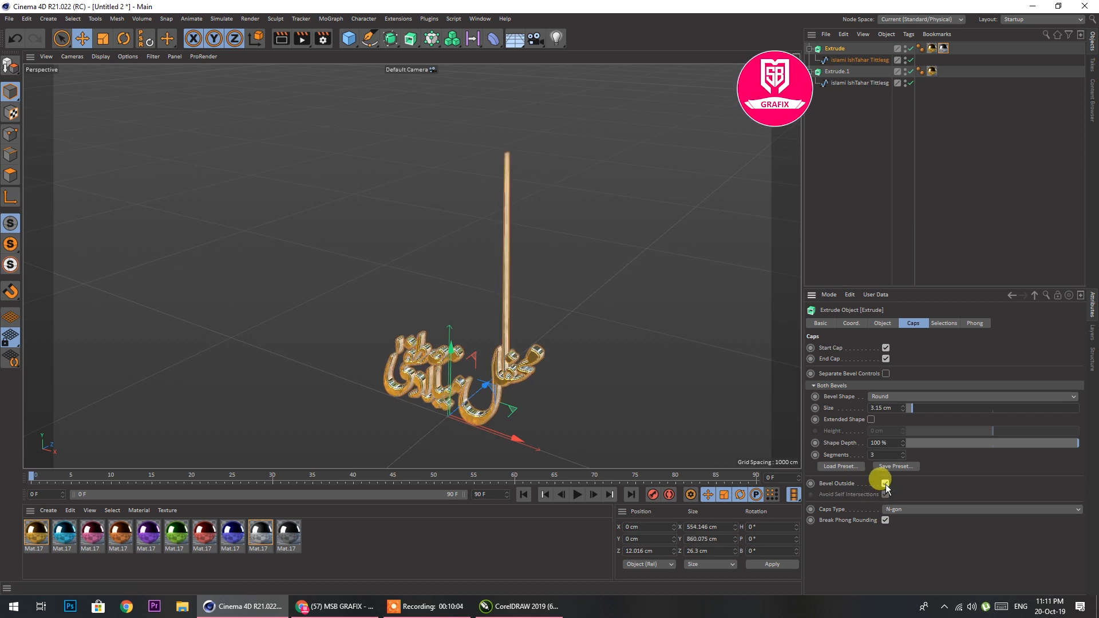
click(885, 484)
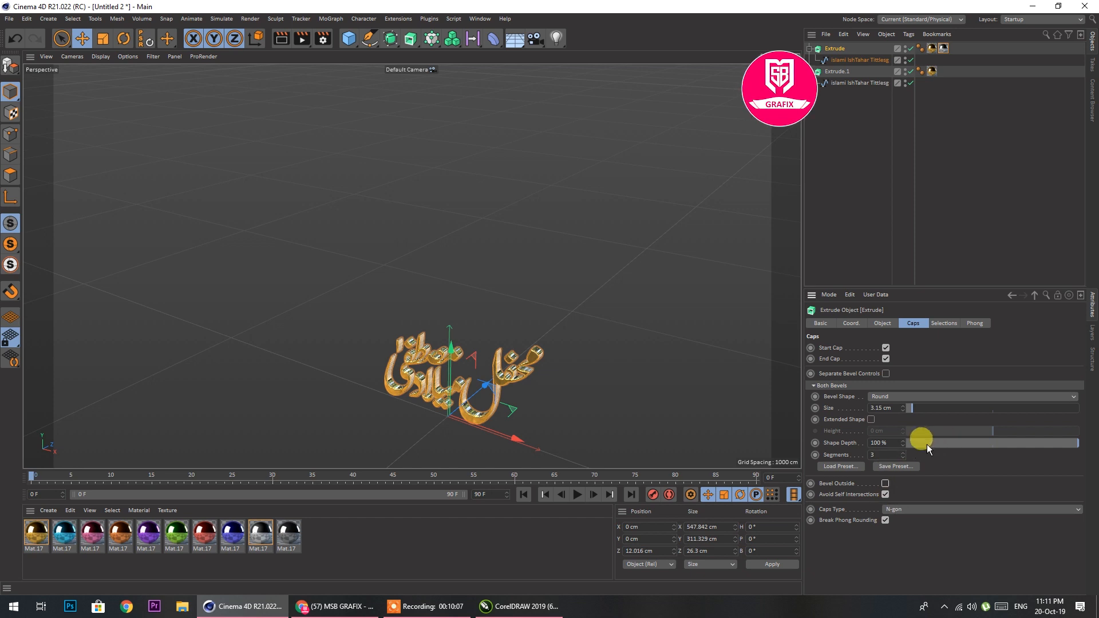
click(903, 453)
click(903, 452)
click(903, 453)
click(886, 484)
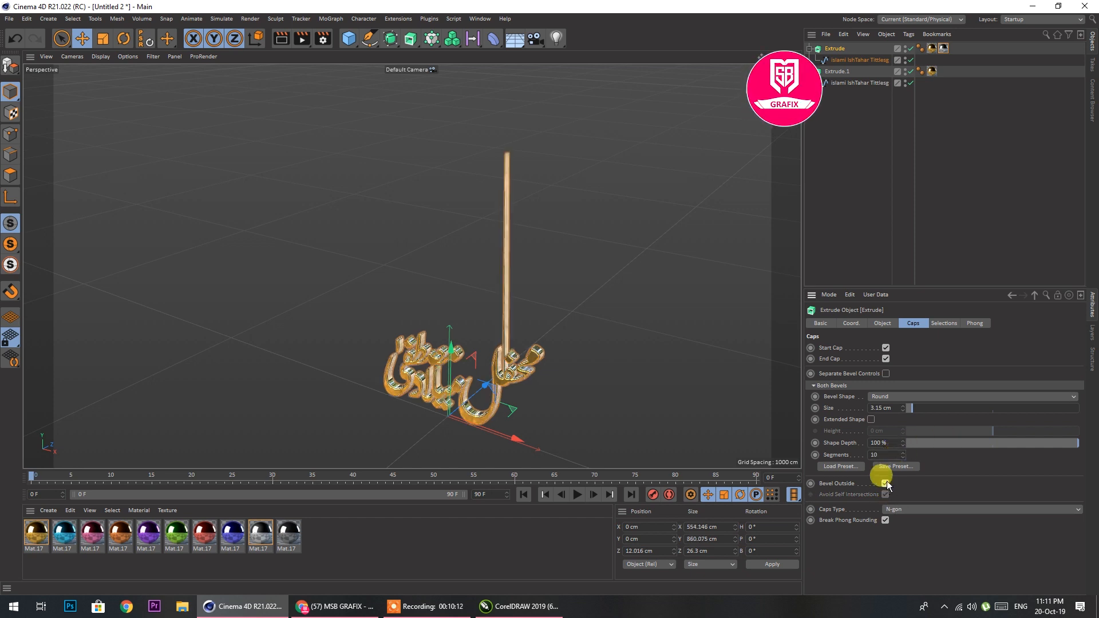
Load the Bottom Shifted Bevel - Rounded preset for the silver Extrude's caps and disable Bevel Outside
click(904, 441)
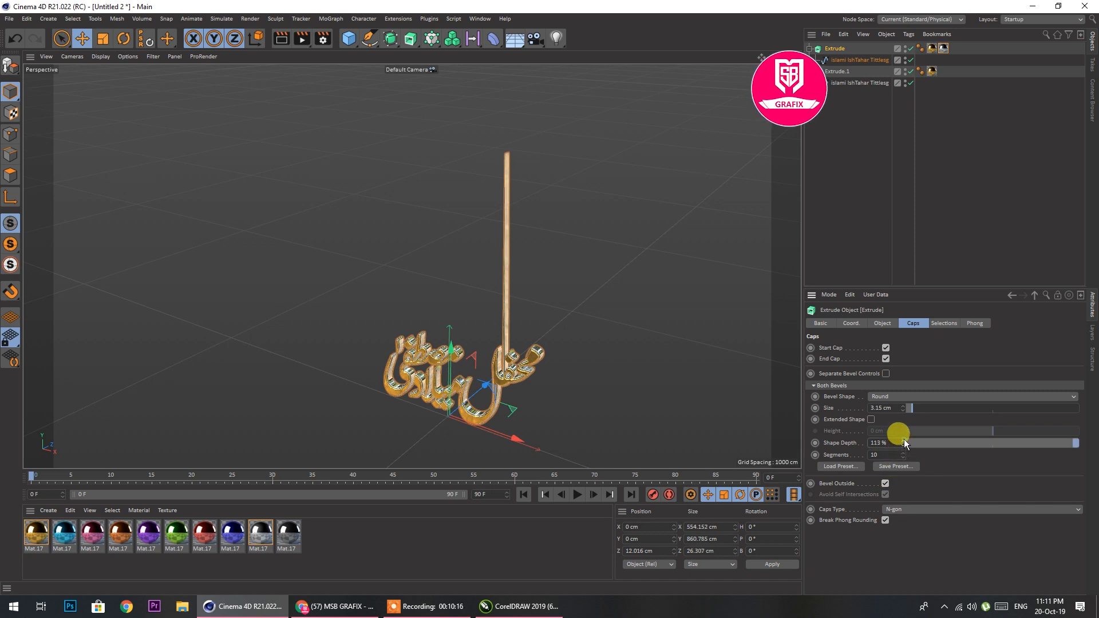
click(850, 466)
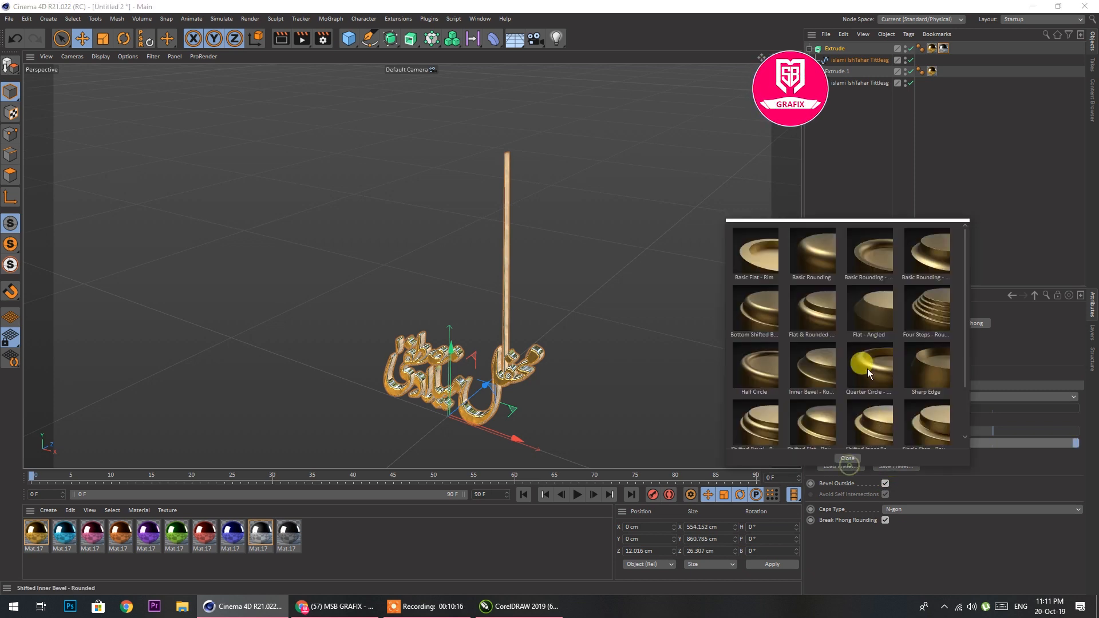
click(773, 304)
click(846, 466)
click(834, 411)
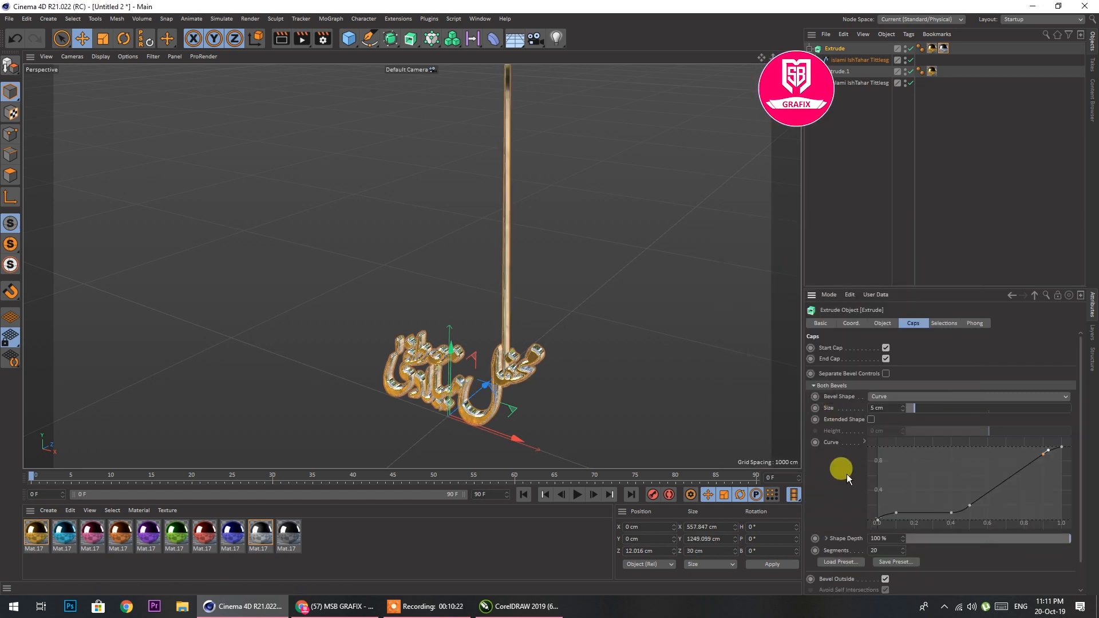
scroll(847, 475, down, 1)
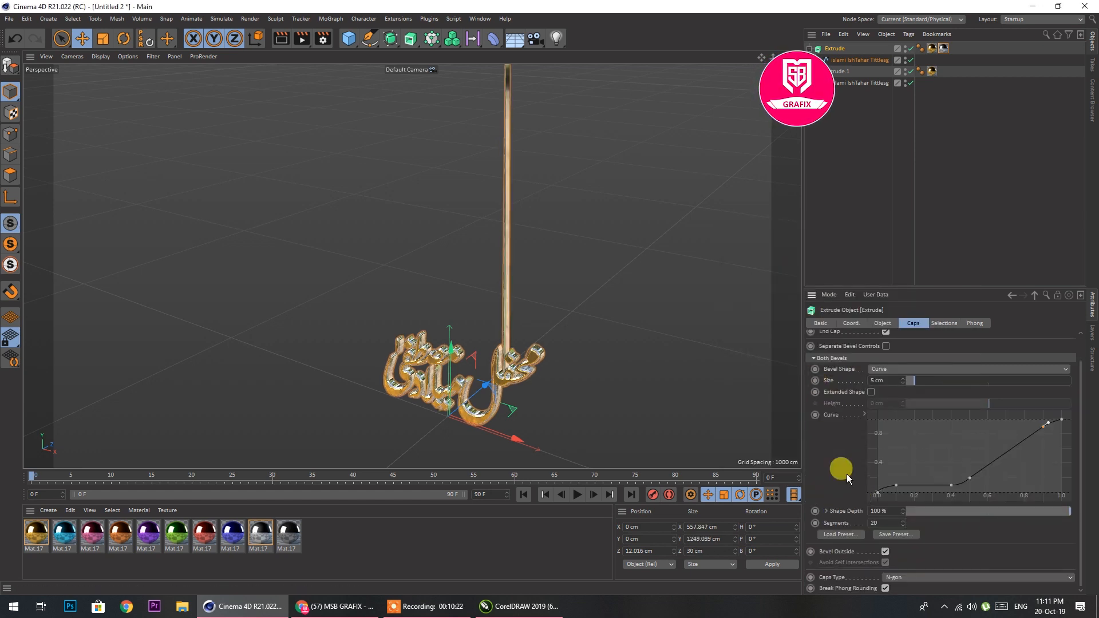
click(885, 552)
scroll(526, 389, up, 6)
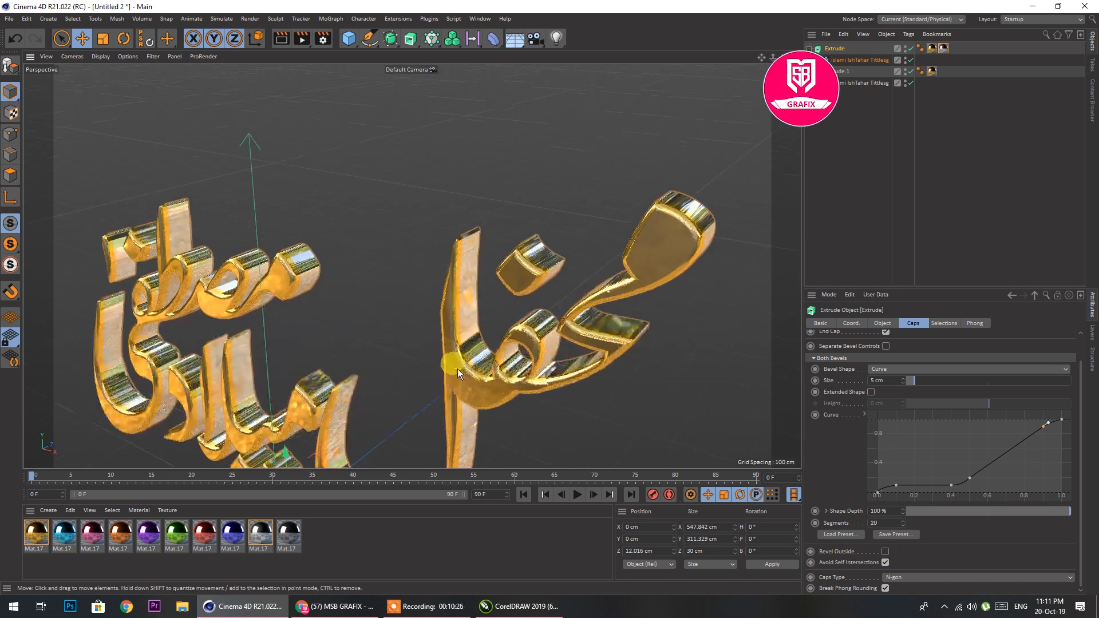
scroll(479, 371, up, 2)
Switch to CorelDRAW and delete the surplus nodes along the upper and lower curves of the stroke joining ف and ل in محفل
click(520, 606)
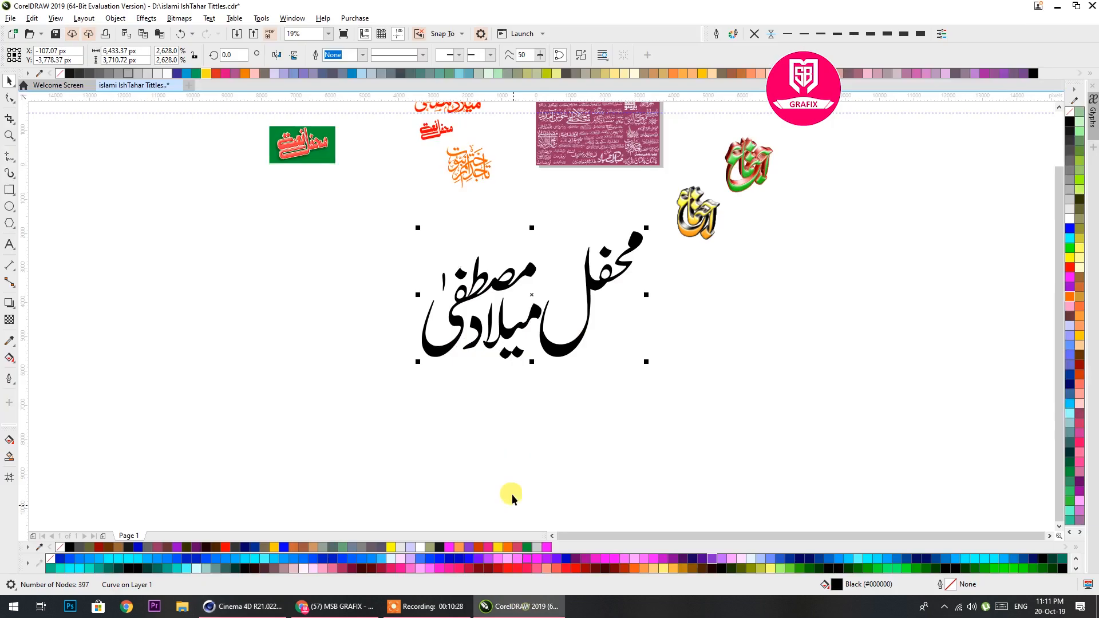
scroll(598, 252, up, 6)
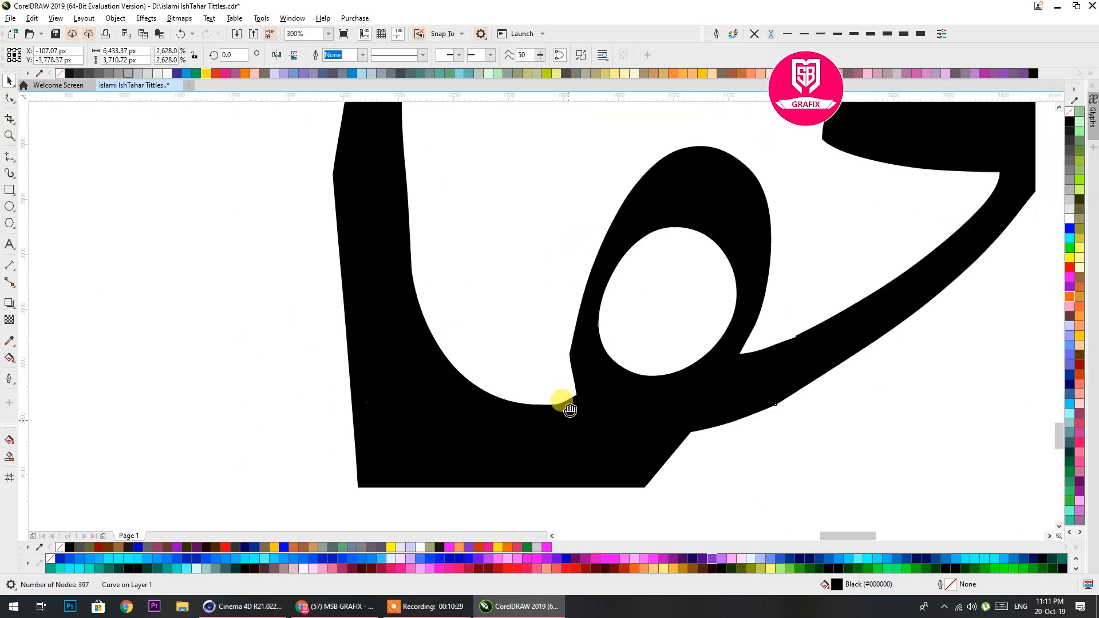
click(9, 97)
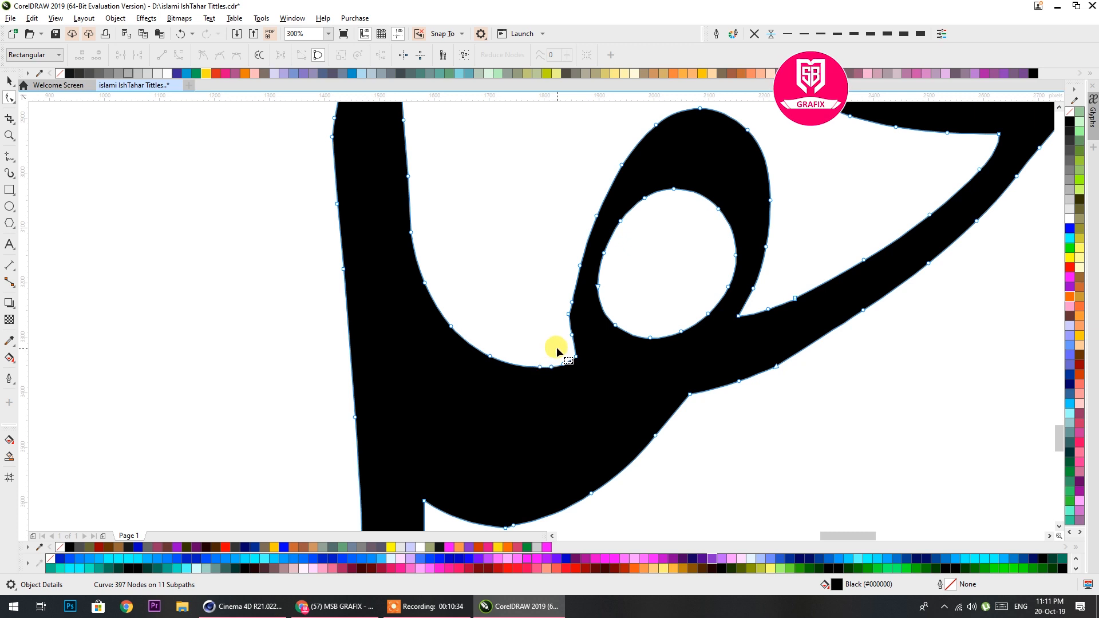
scroll(530, 407, down, 2)
drag(503, 392, 544, 473)
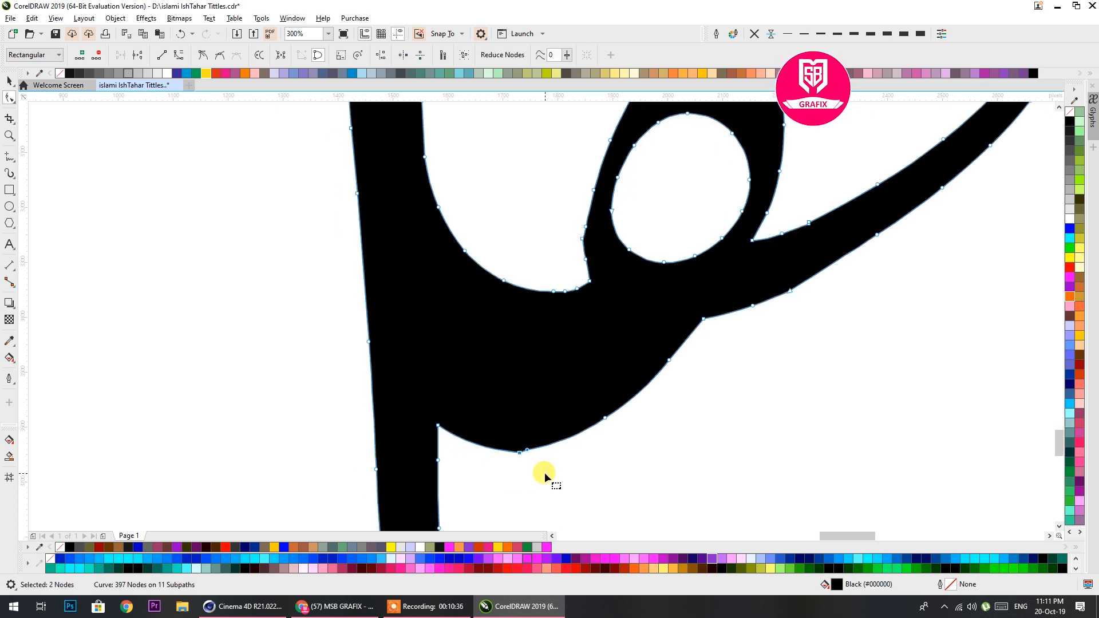
drag(484, 264, 572, 319)
key(Delete)
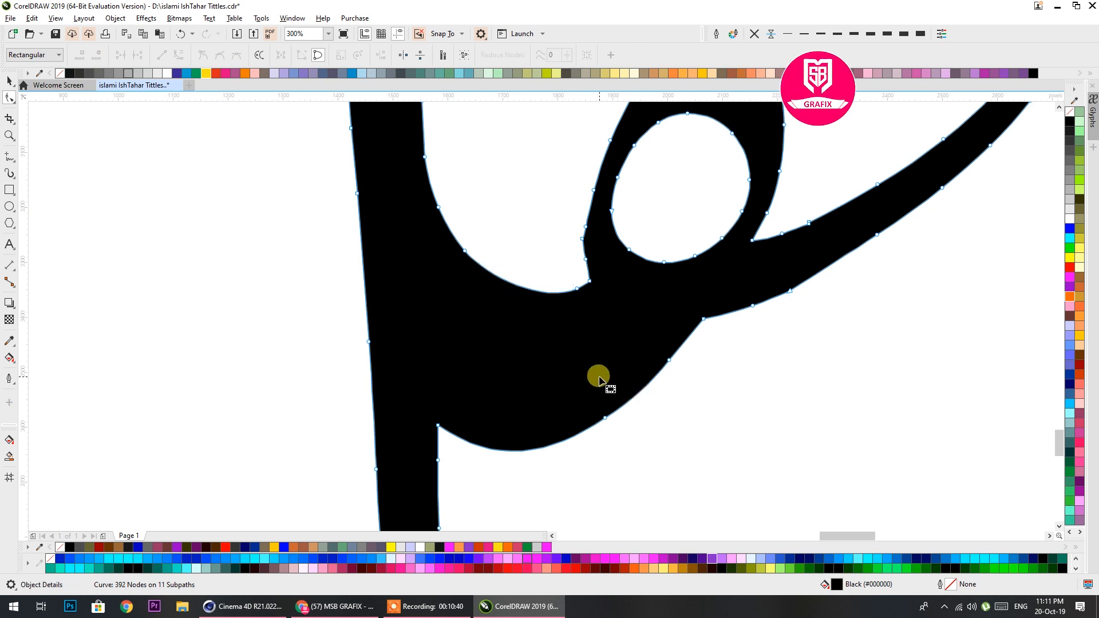
Delete two surplus nodes on the outer edge of the ف loop, where it meets the joining stroke in محفل
scroll(601, 314, up, 2)
click(576, 325)
key(Delete)
click(576, 325)
key(Delete)
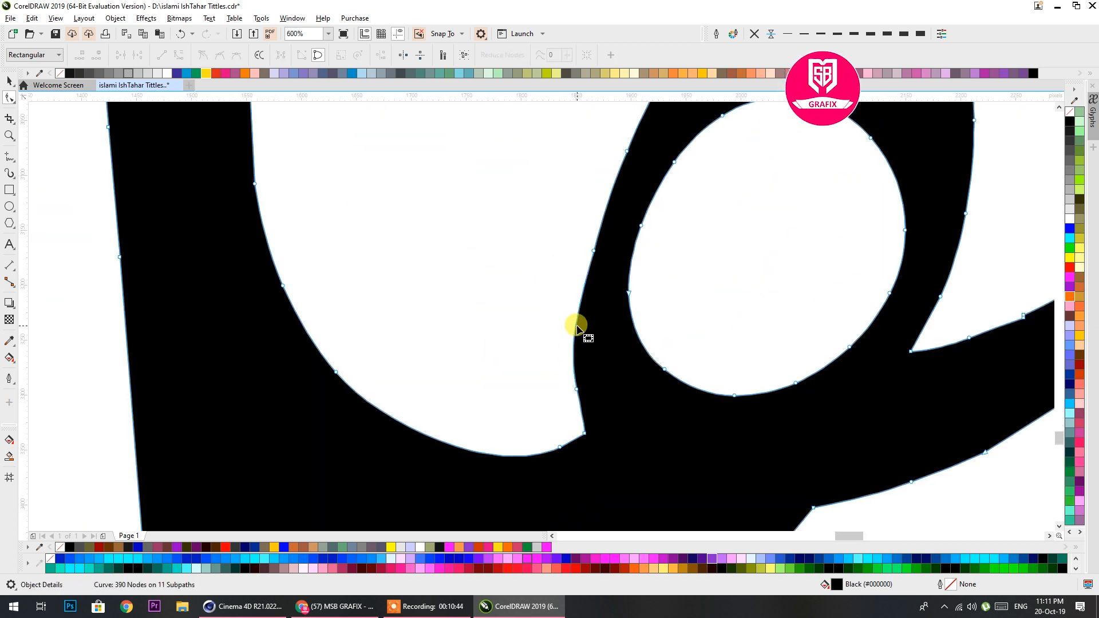
scroll(576, 327, down, 2)
click(580, 363)
scroll(580, 363, down, 4)
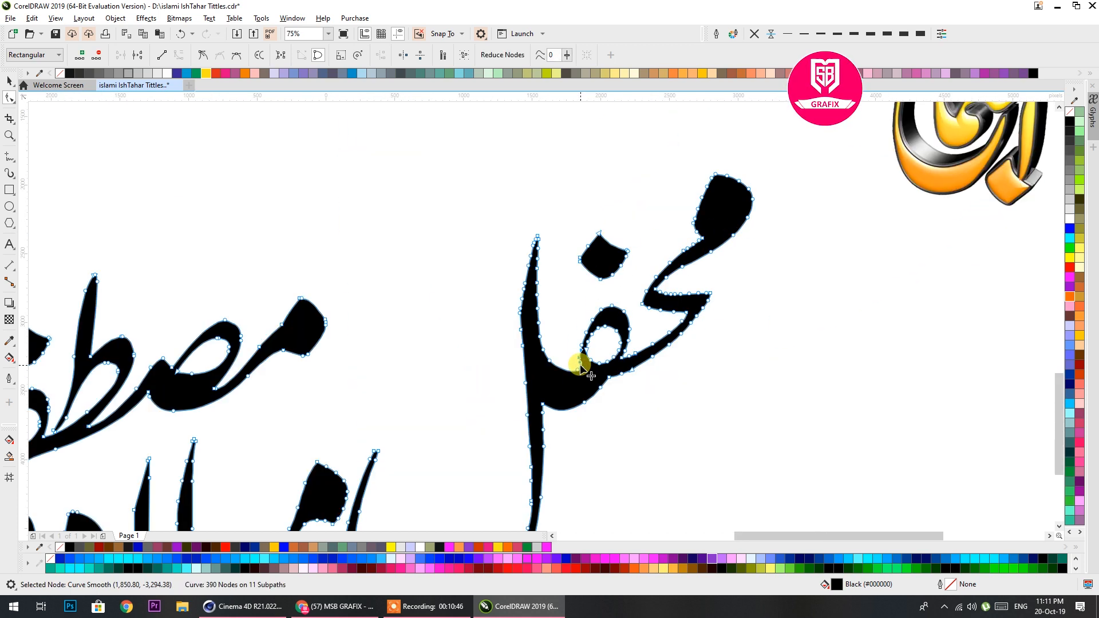
scroll(571, 296, down, 2)
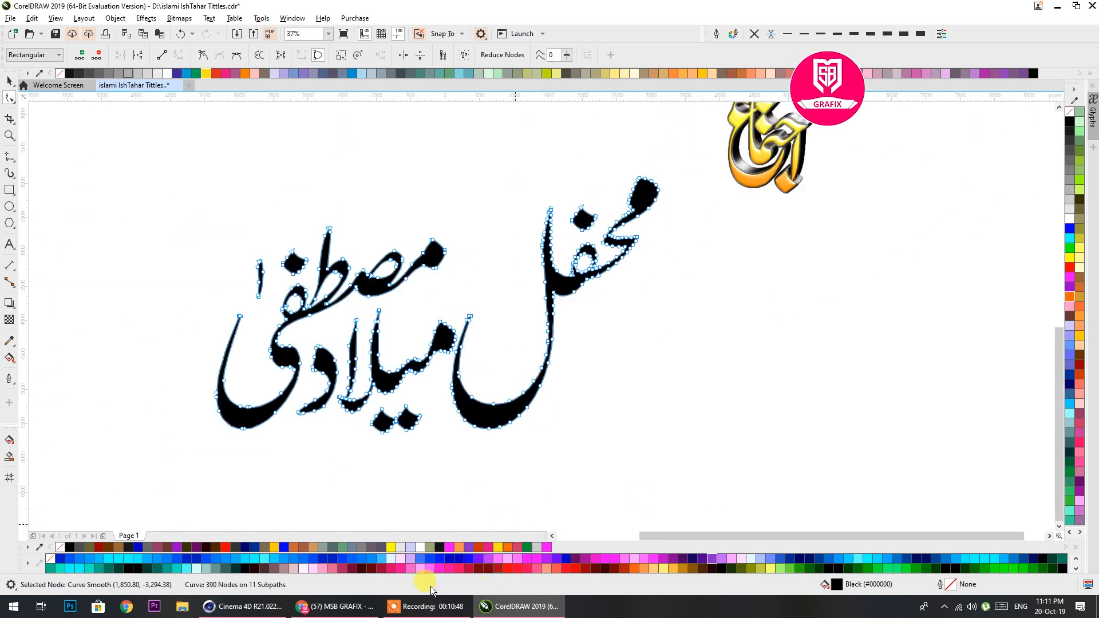
Switch back to Cinema 4D, set the silver Extrude's bevel size to about 16.5 cm and shift it to about Z 4.2 cm
click(243, 607)
scroll(466, 342, down, 8)
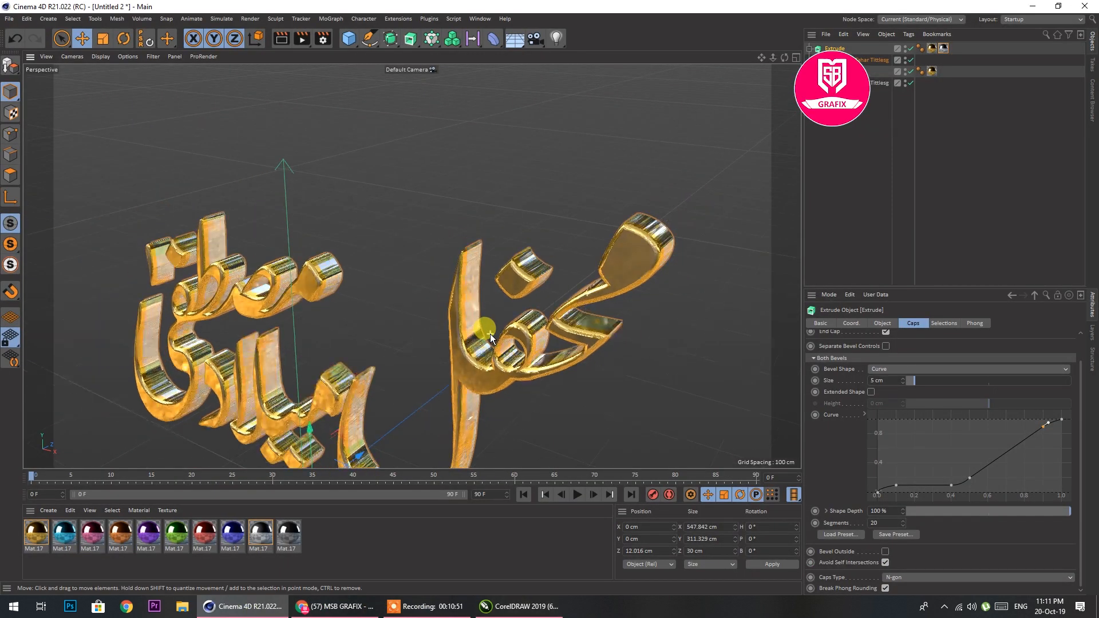
scroll(471, 408, up, 4)
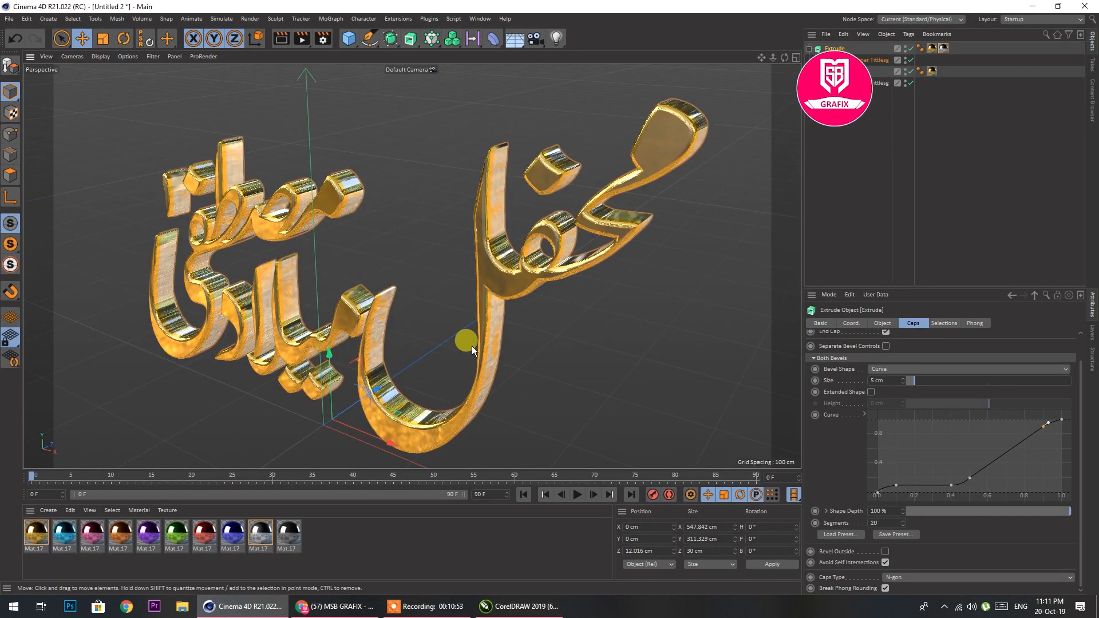
click(83, 38)
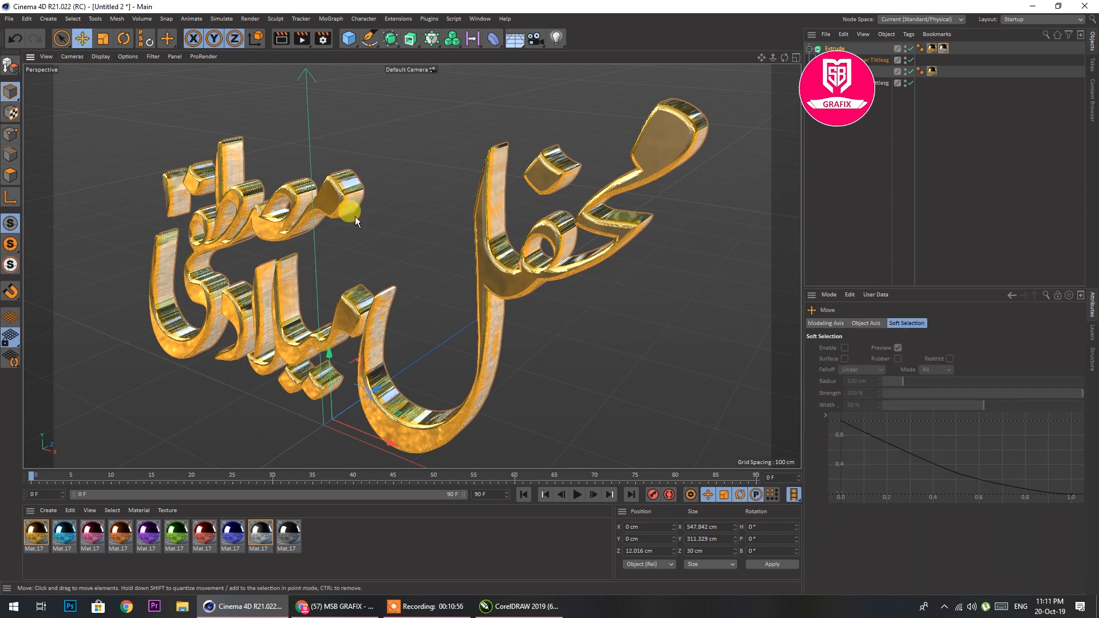
click(833, 47)
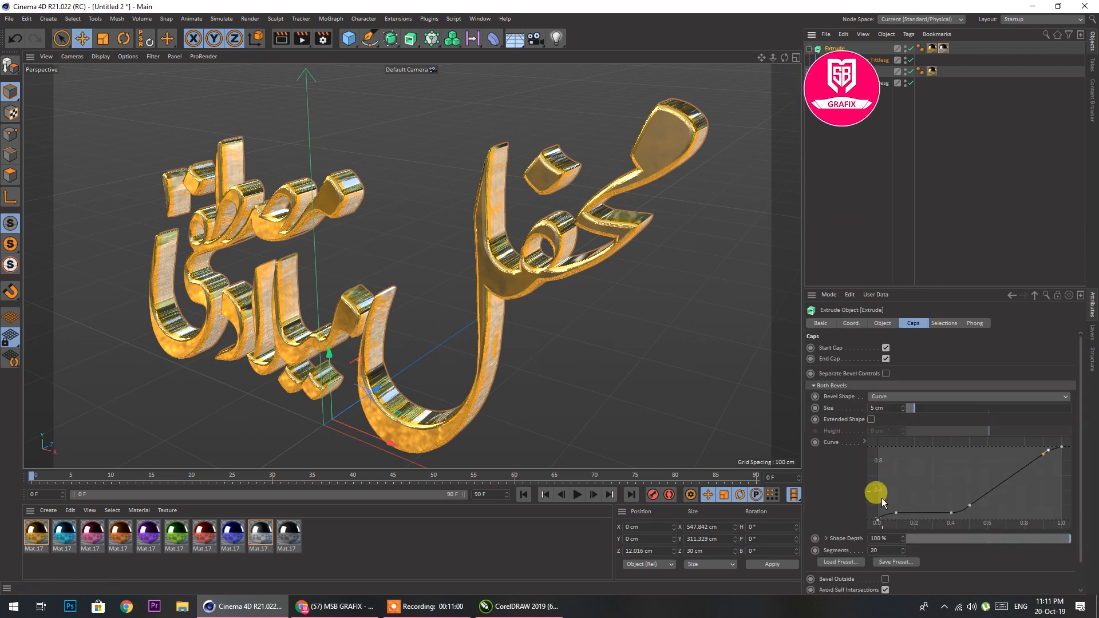
drag(912, 409, 933, 411)
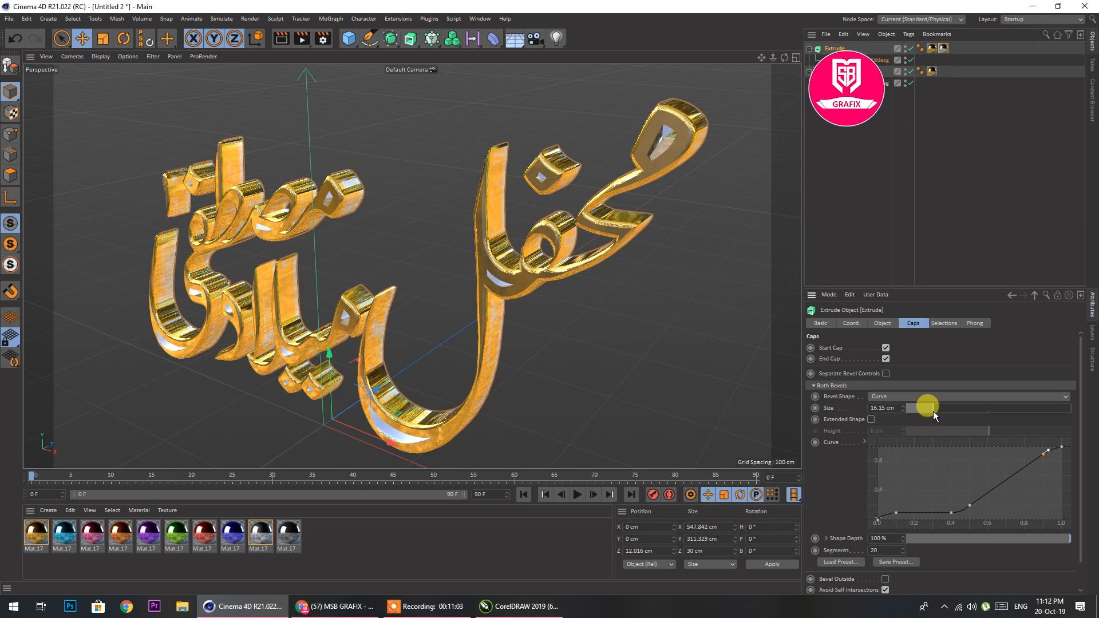
drag(369, 397, 373, 399)
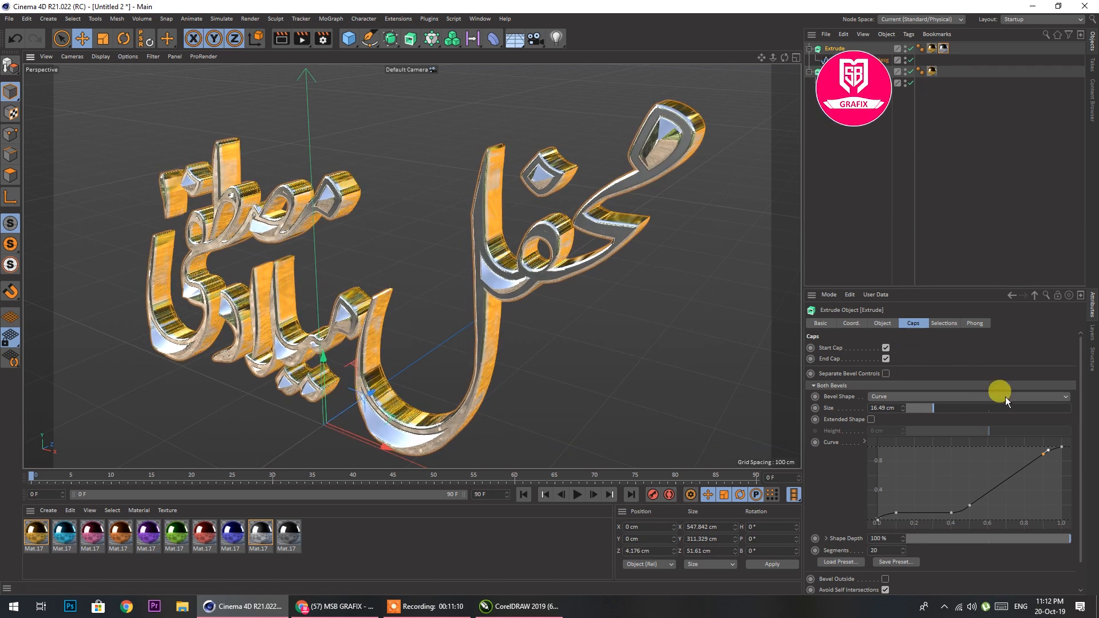
Change the silver Extrude's bevel shape to Round and compare it with Extended Shape on and off, leaving that option off
click(891, 395)
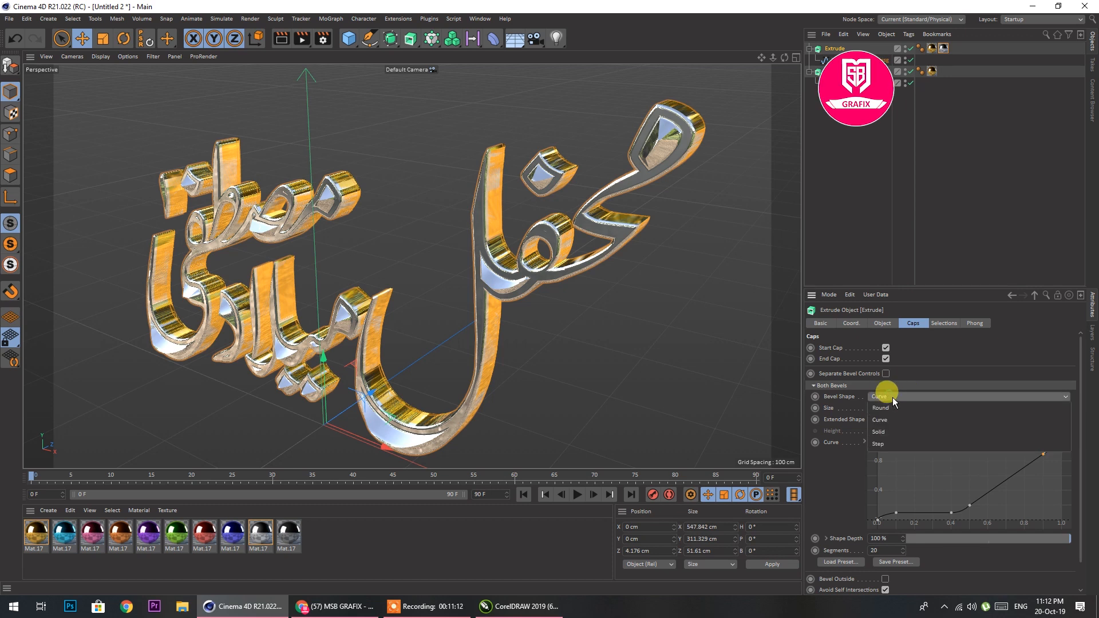
click(893, 408)
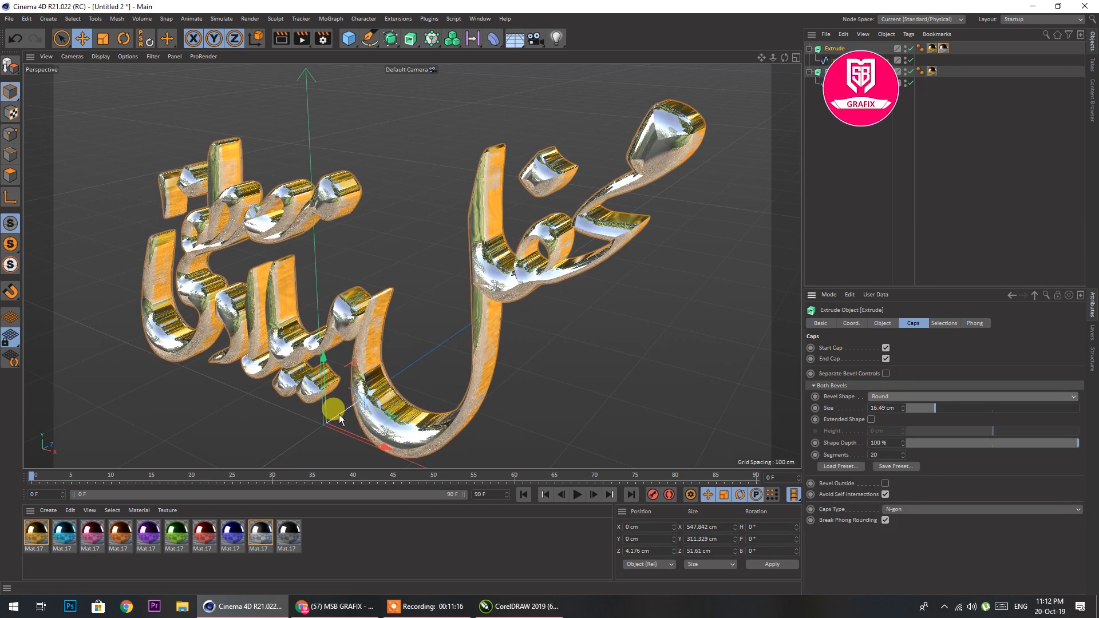
click(871, 419)
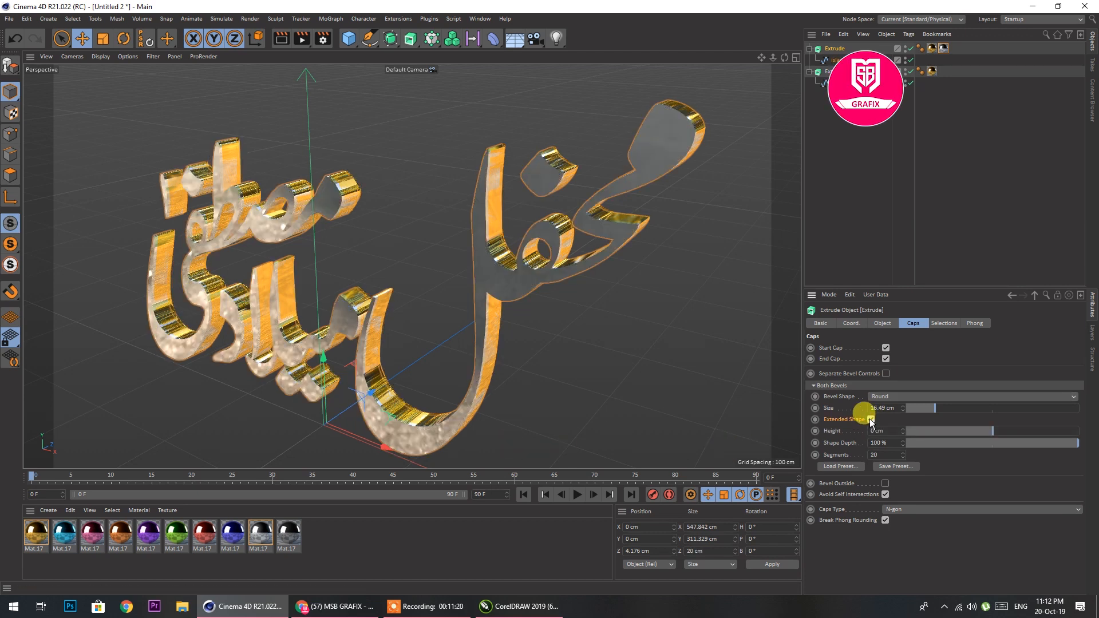
click(871, 420)
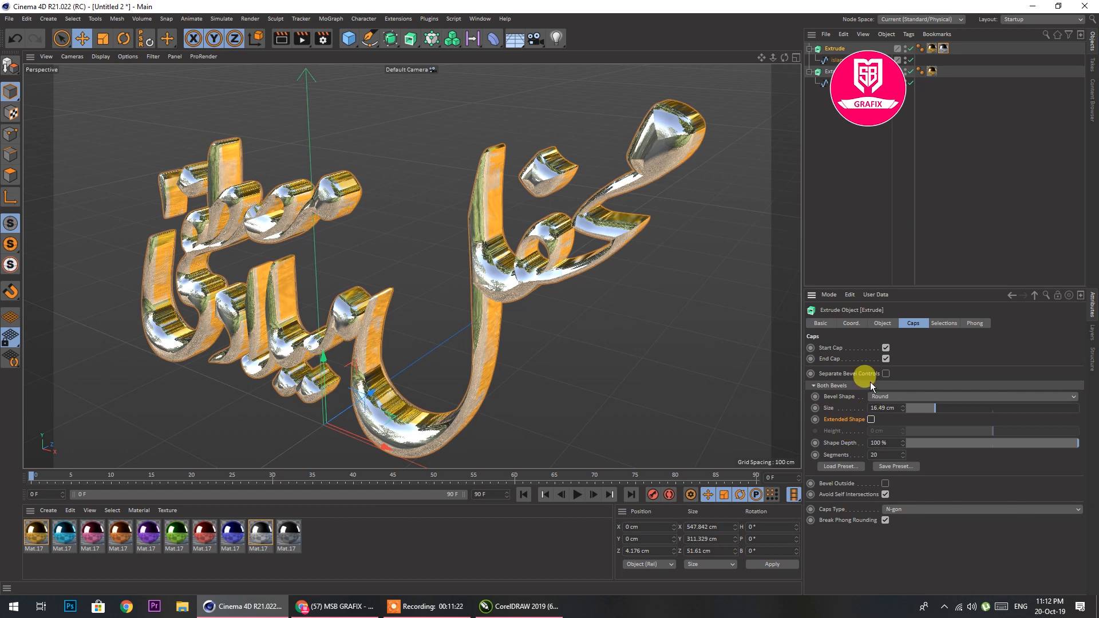
Set the silver Extrude's Z movement to 7 cm
click(883, 323)
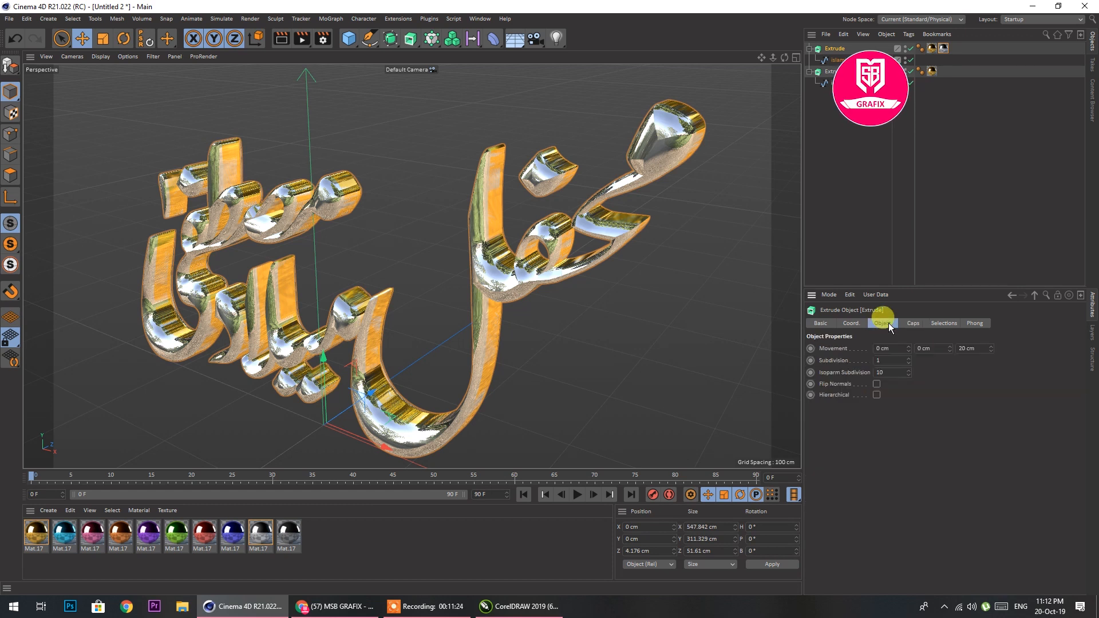
mouse_move(993, 354)
mouse_down()
mouse_move(992, 345)
mouse_move(993, 372)
mouse_move(992, 347)
mouse_move(982, 350)
mouse_up()
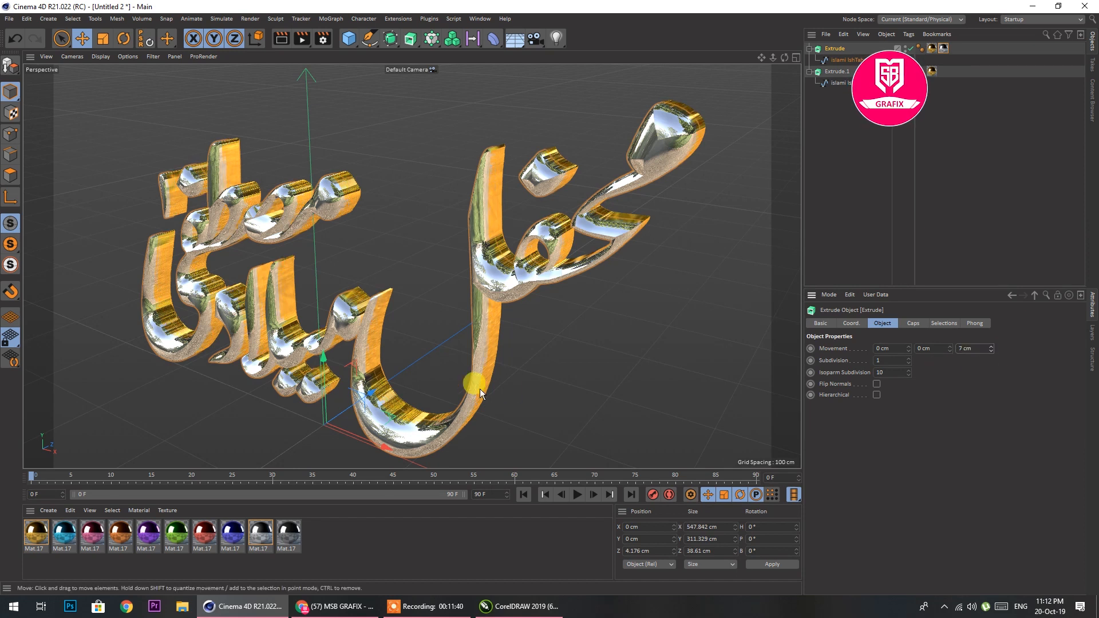
mouse_move(785, 58)
mouse_down()
mouse_move(796, 50)
mouse_move(769, 56)
mouse_move(778, 48)
mouse_up()
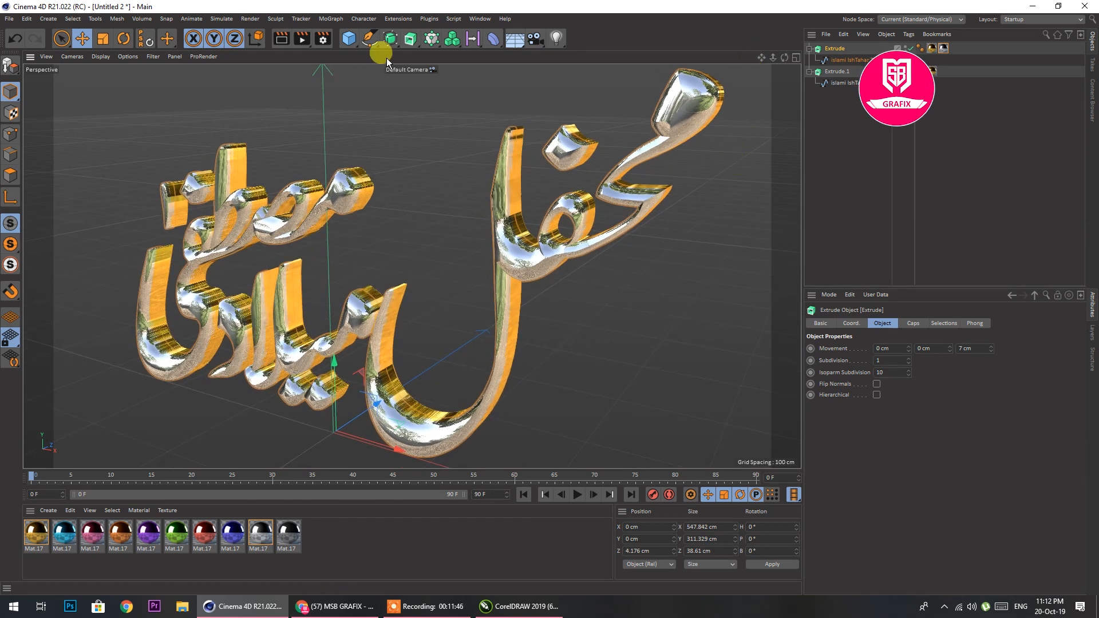
Add the Ambient Occlusion and Global Illumination effects to the render settings
click(323, 40)
click(370, 82)
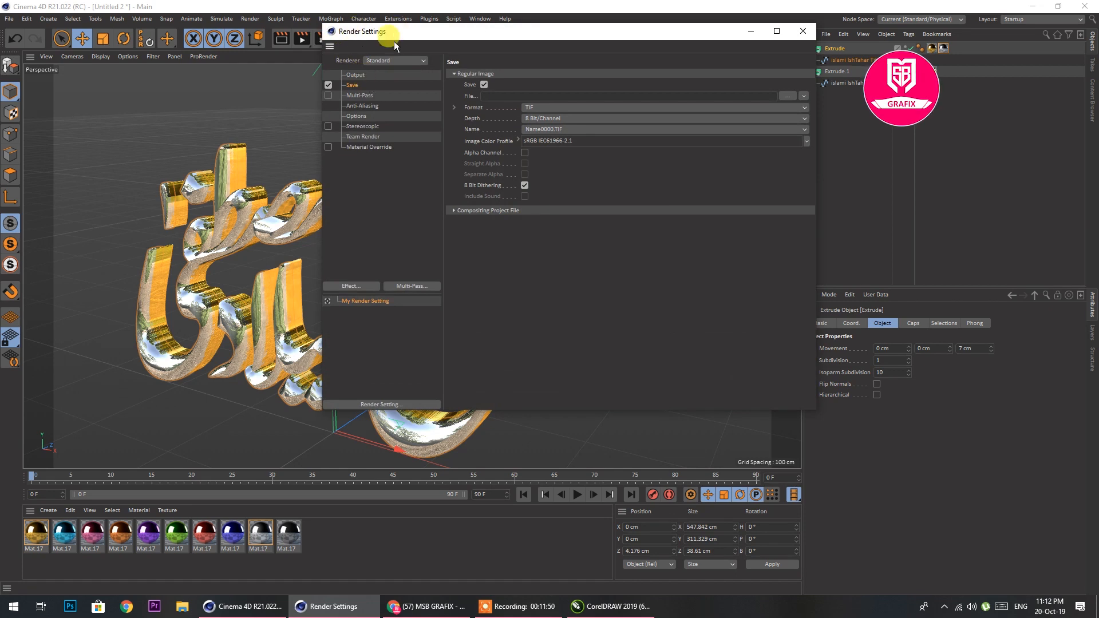
right_click(377, 173)
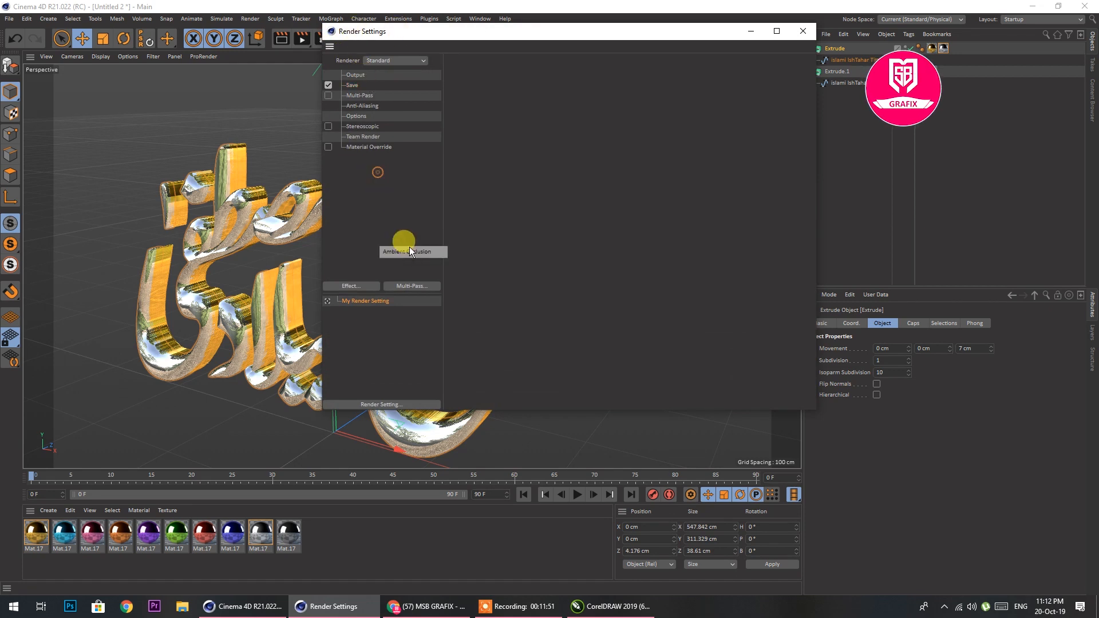
click(349, 285)
click(398, 288)
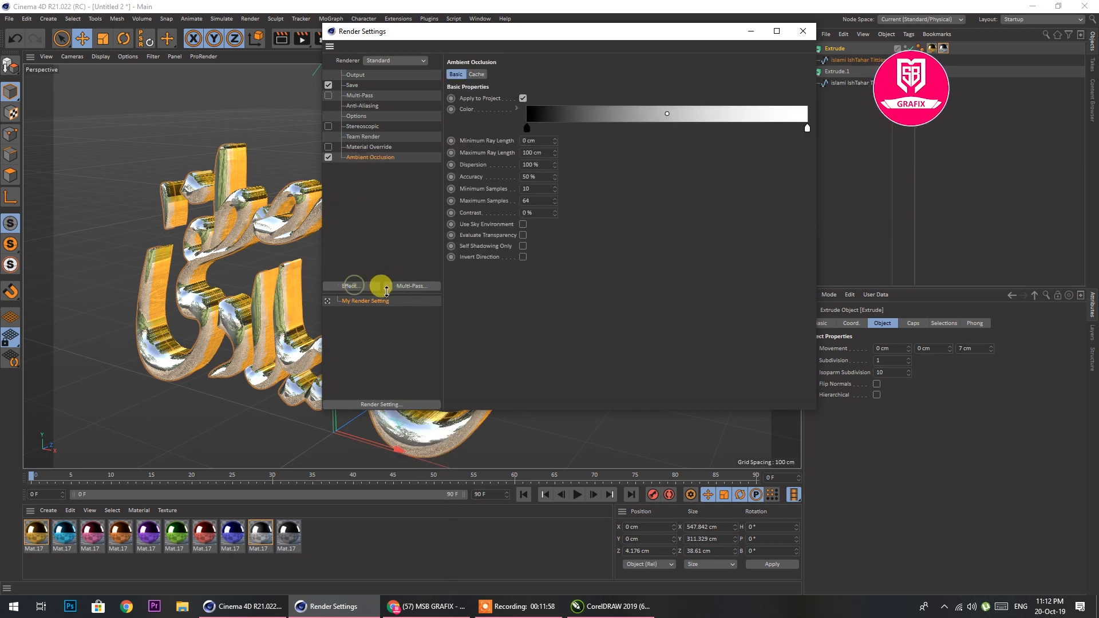
click(353, 285)
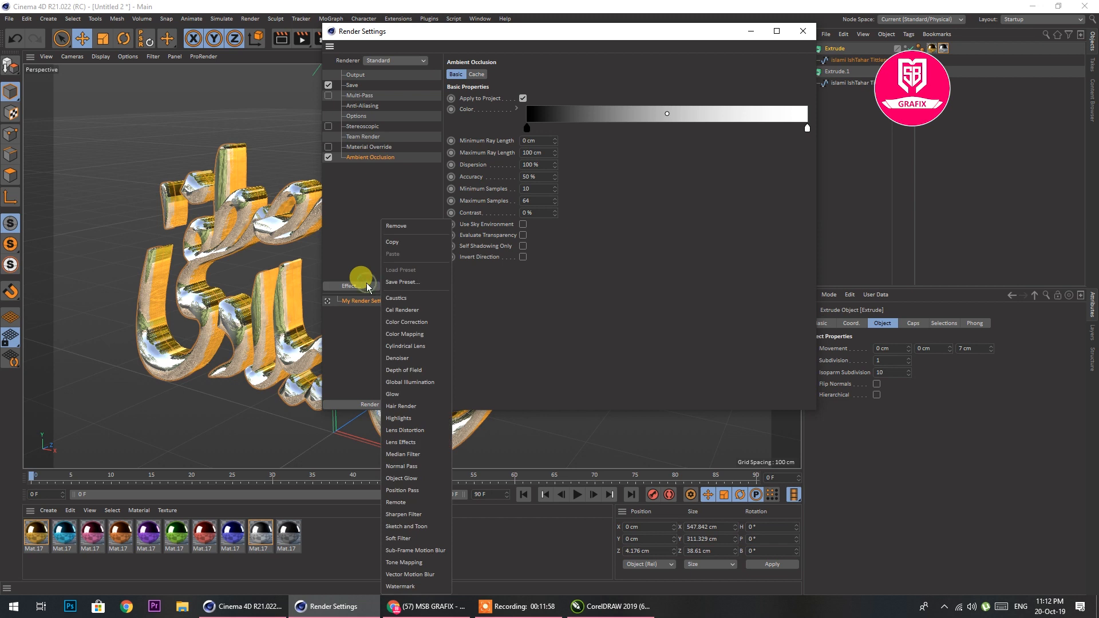
click(408, 382)
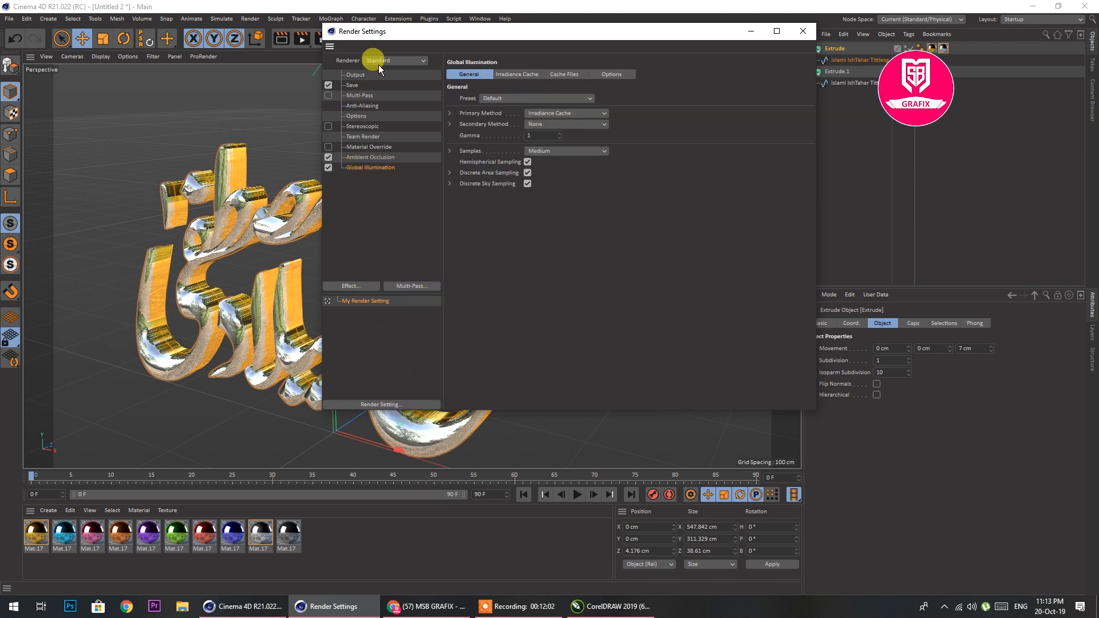
Set the render output to the Film/Video preset HDTV 1080 29.97
click(354, 76)
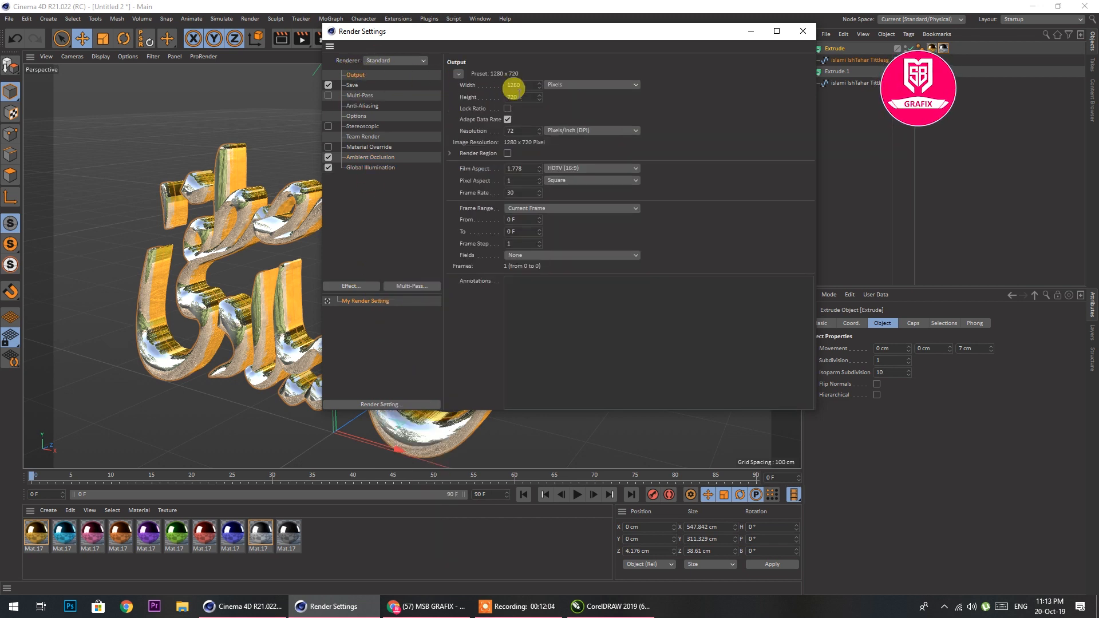
click(460, 73)
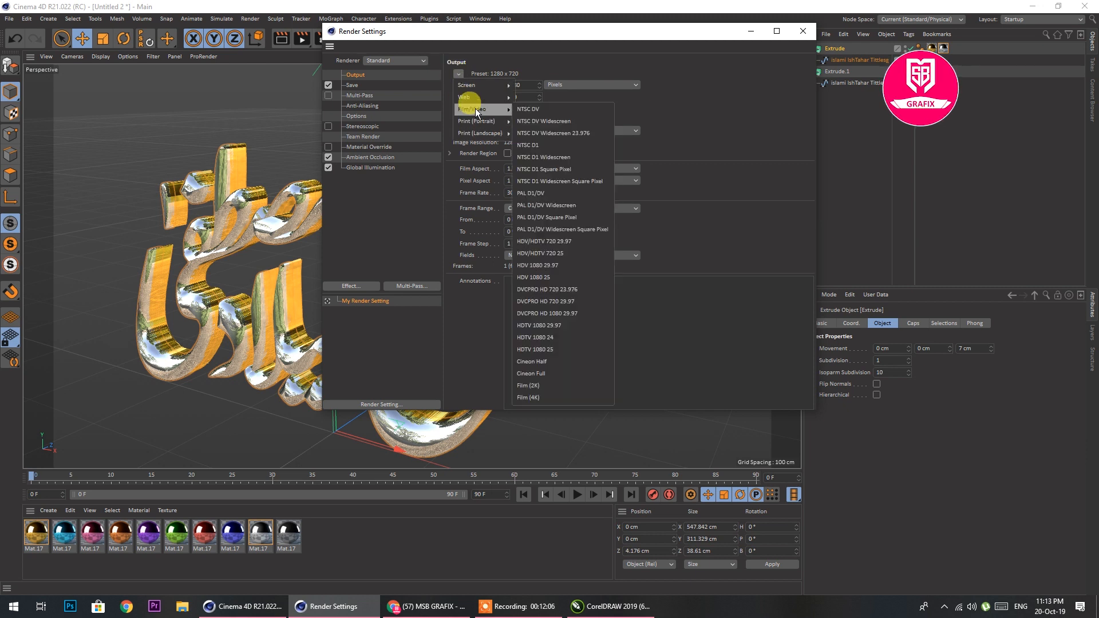
mouse_move(475, 112)
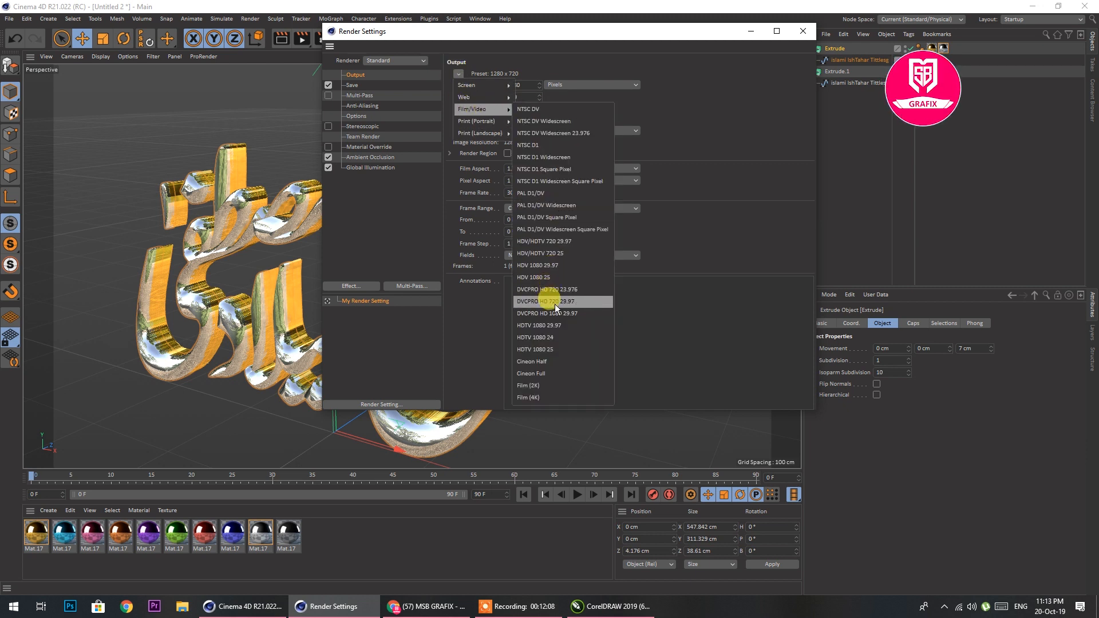
click(561, 325)
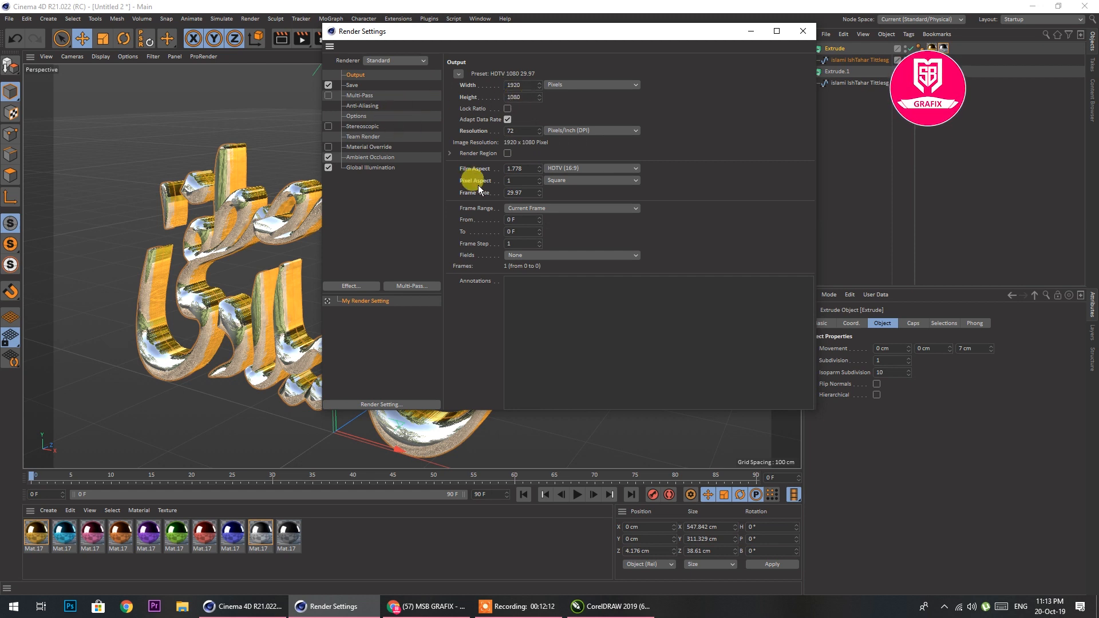
Set the render to save as a PNG image with the alpha channel enabled
click(353, 86)
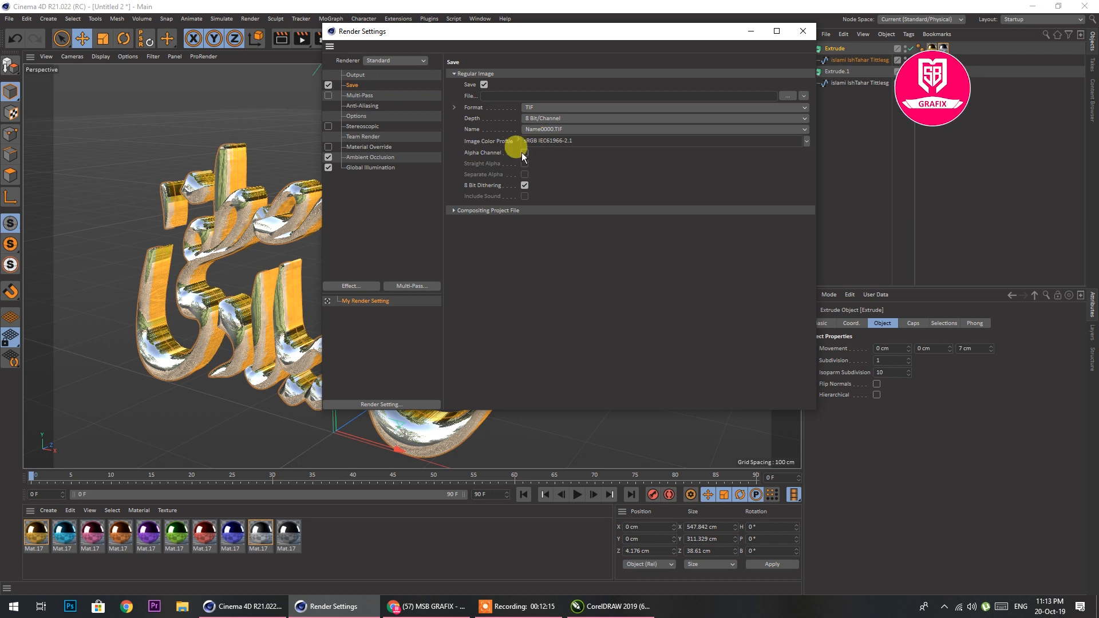
click(538, 106)
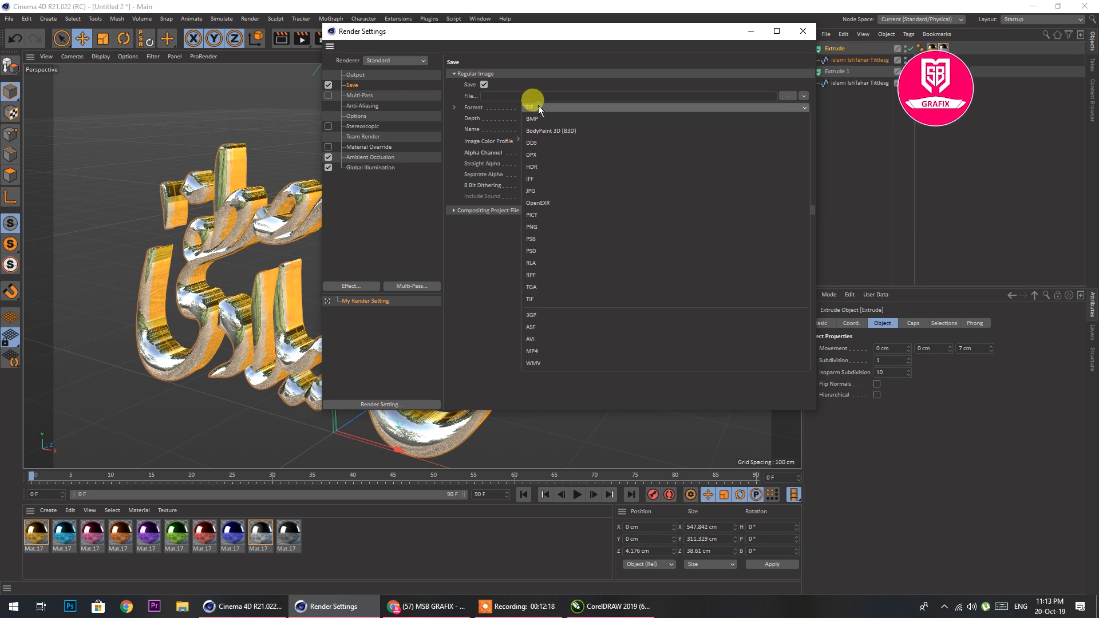
click(539, 226)
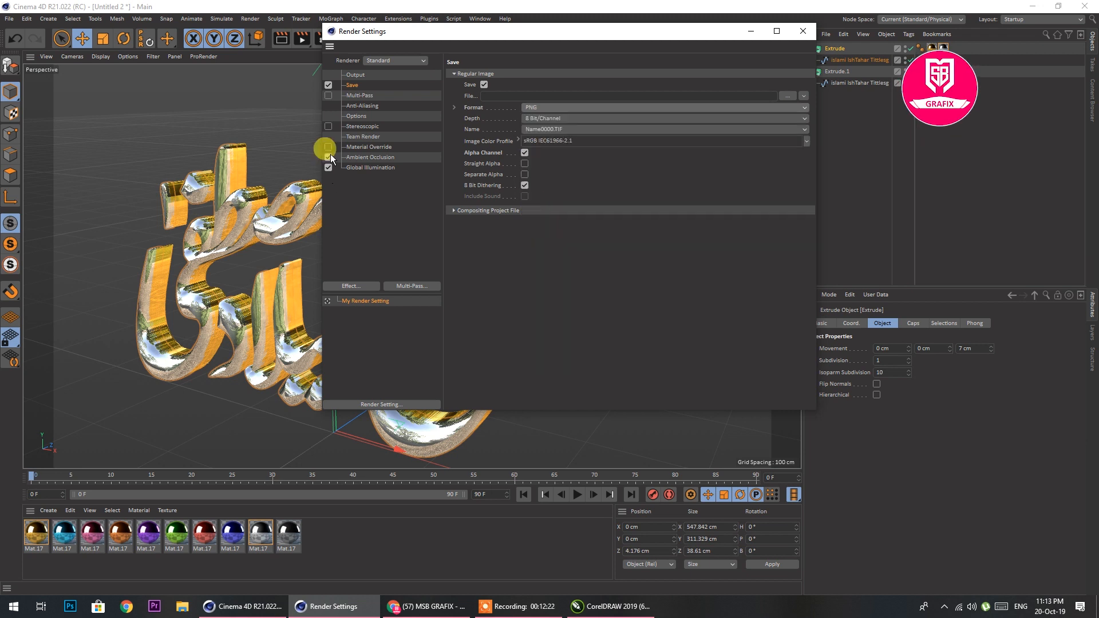
Set the render's anti-aliasing to Best and close the render settings
click(362, 106)
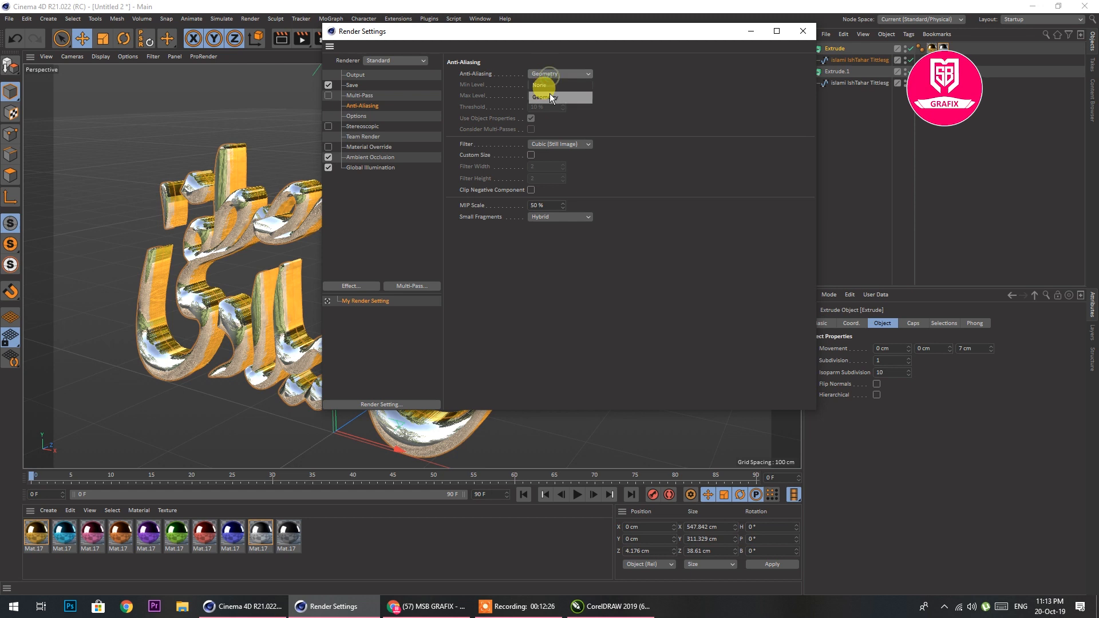
click(543, 107)
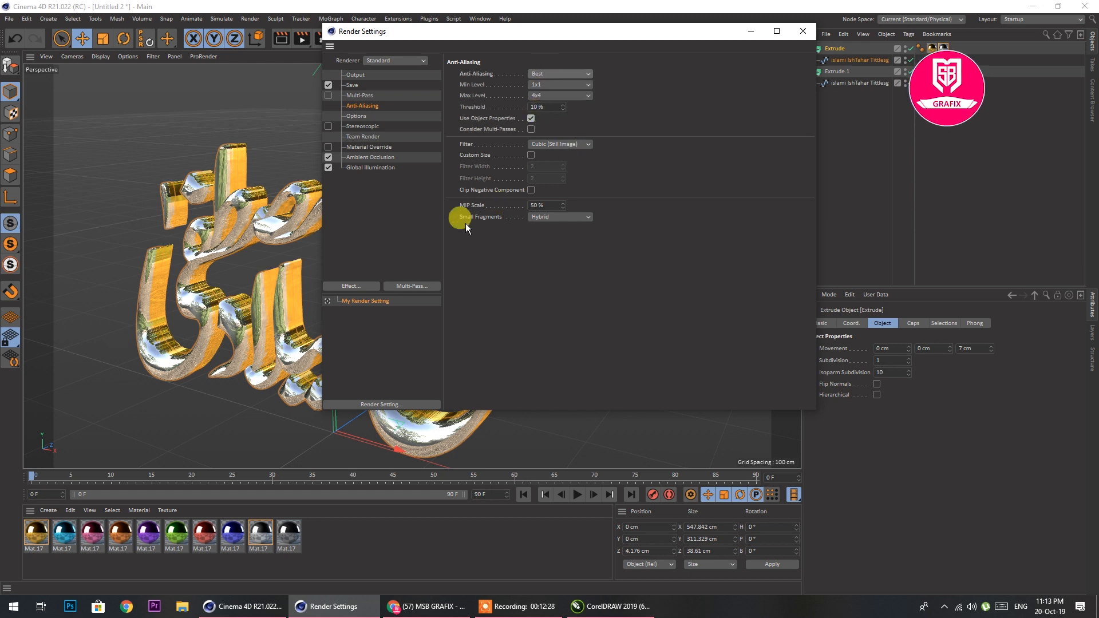
click(804, 31)
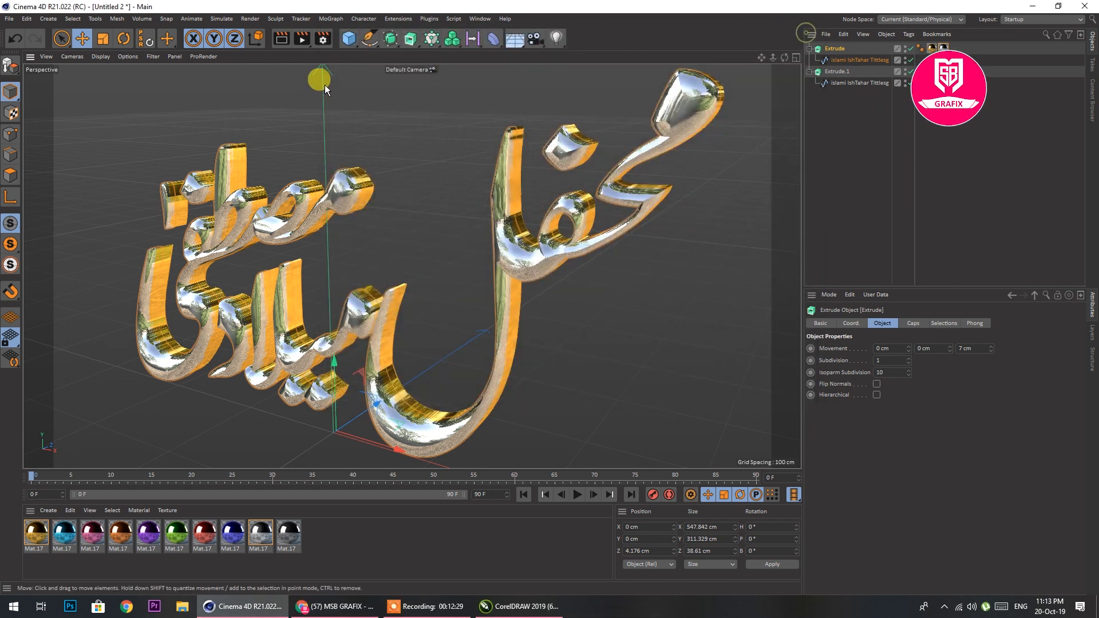
Render the title to the Picture Viewer and set the preview zoom to 60%
click(304, 38)
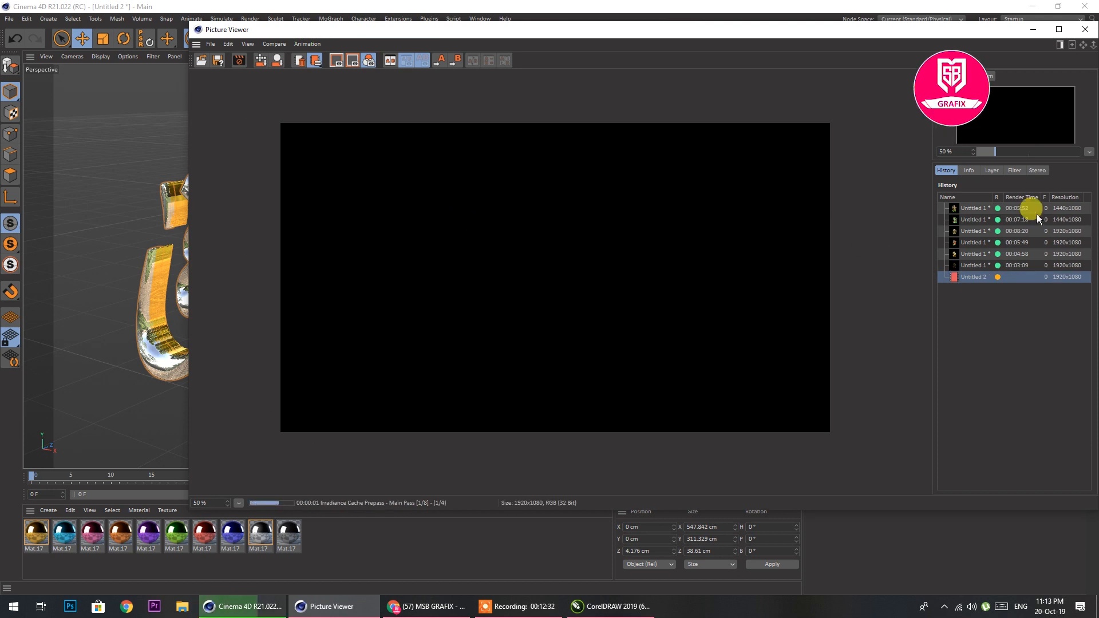
click(1089, 152)
click(1061, 165)
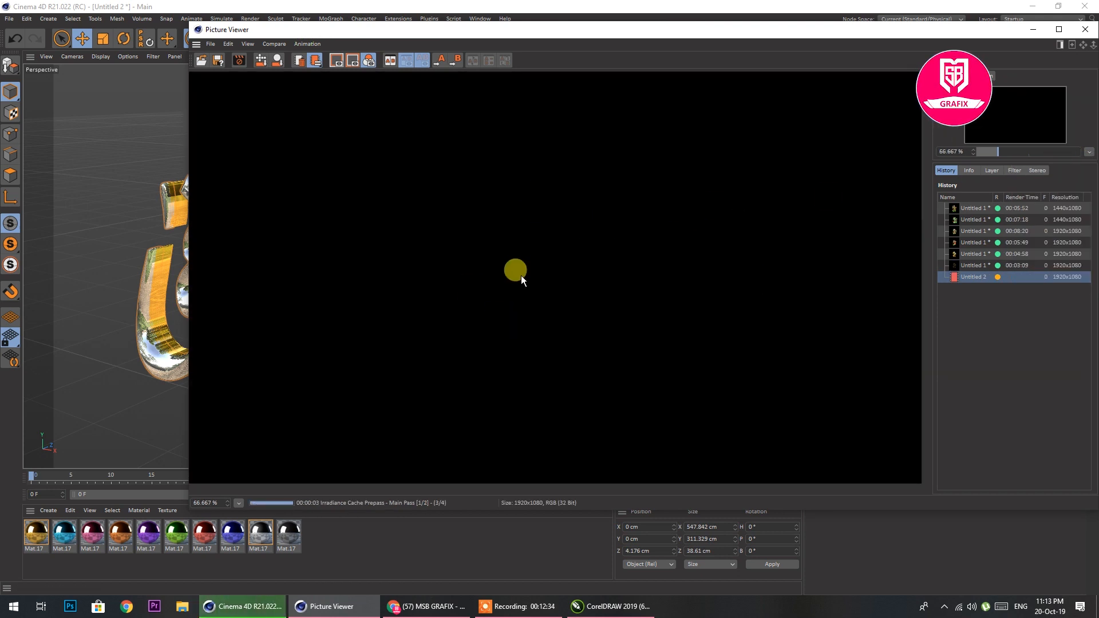
scroll(507, 313, down, 1)
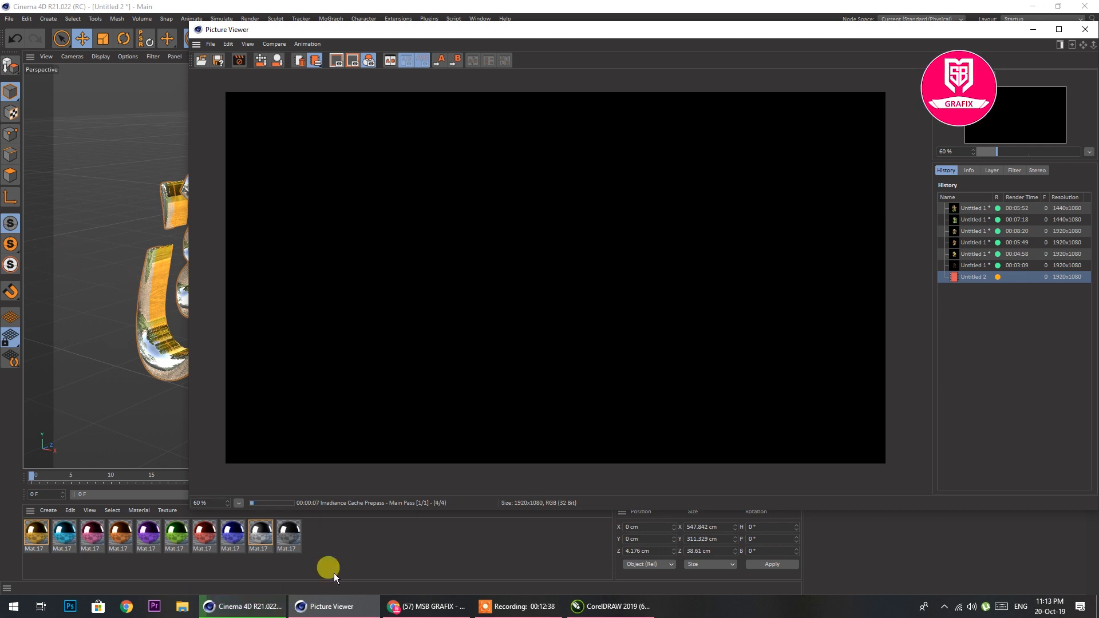
Switch to CorelDRAW and examine the earlier yellow-and-silver and green-and-red 3D title renders up close
click(587, 606)
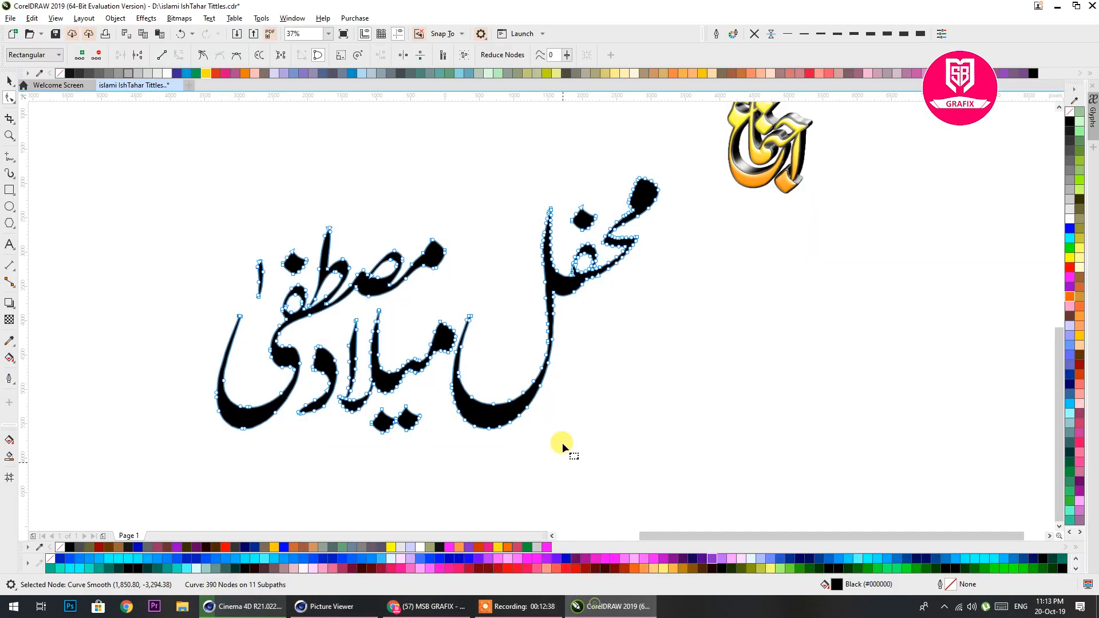
click(9, 81)
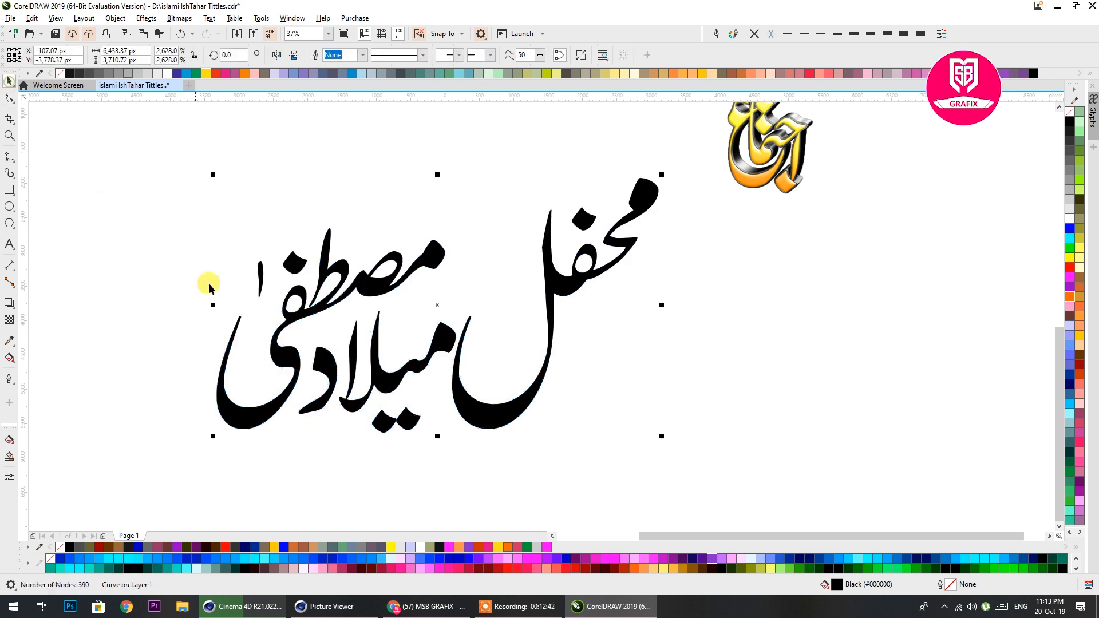
scroll(238, 298, down, 1)
scroll(510, 216, up, 6)
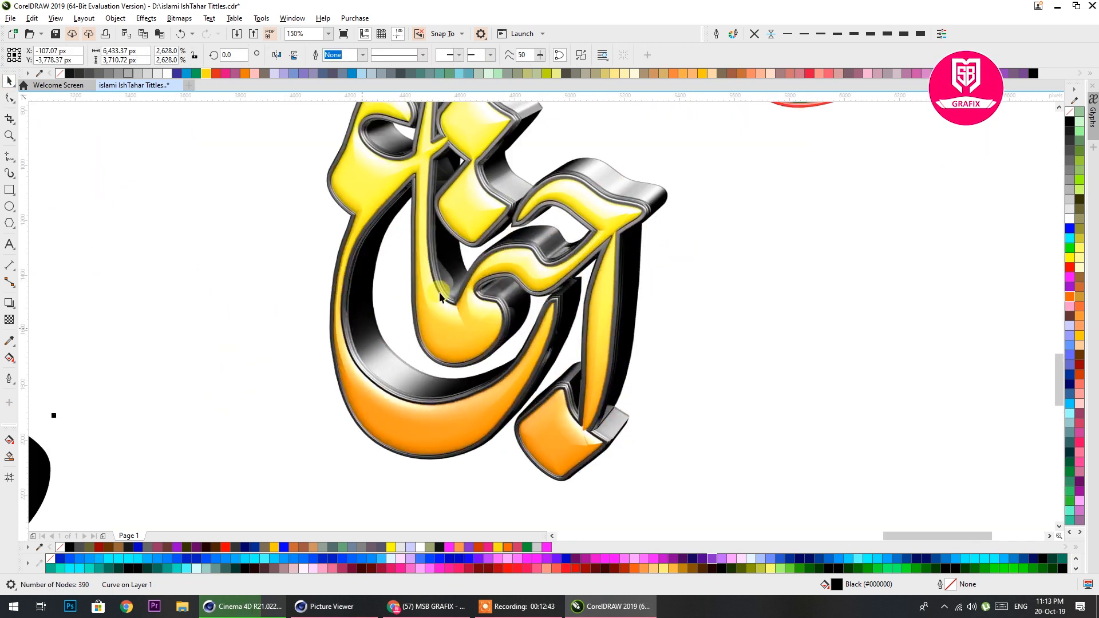
click(540, 231)
scroll(503, 276, down, 2)
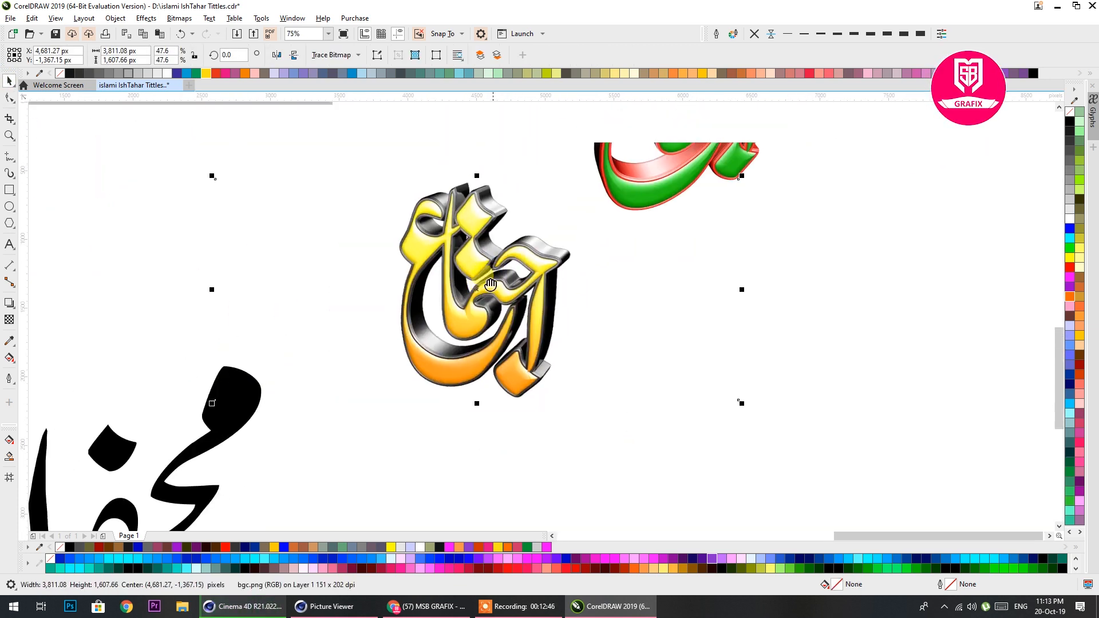
scroll(503, 276, up, 6)
scroll(500, 270, down, 8)
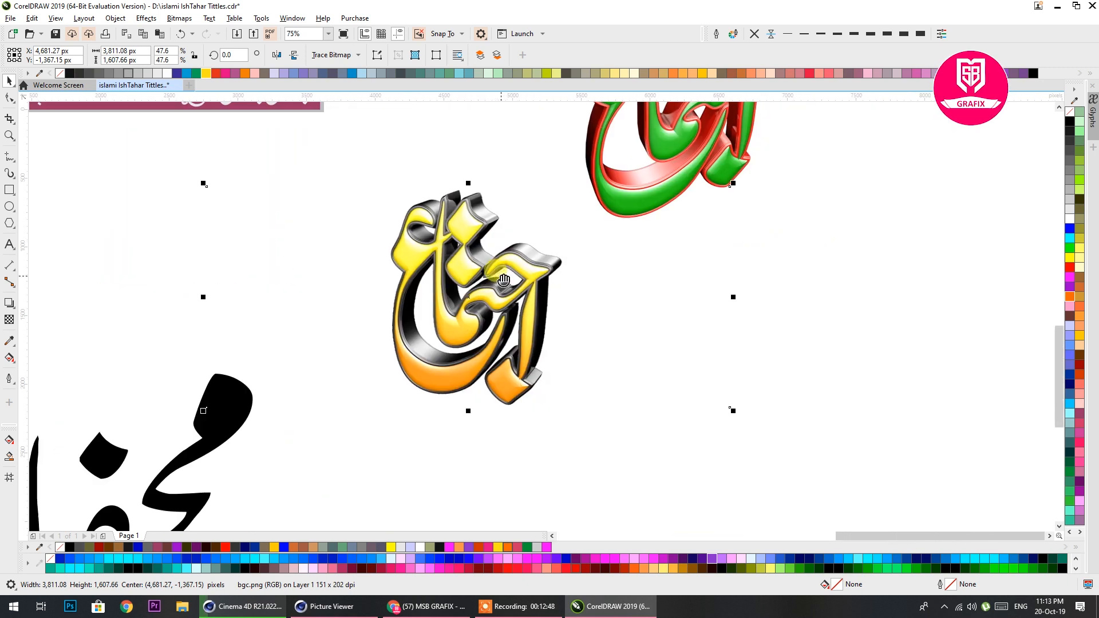
drag(550, 260, 344, 361)
drag(487, 175, 480, 246)
scroll(477, 232, up, 1)
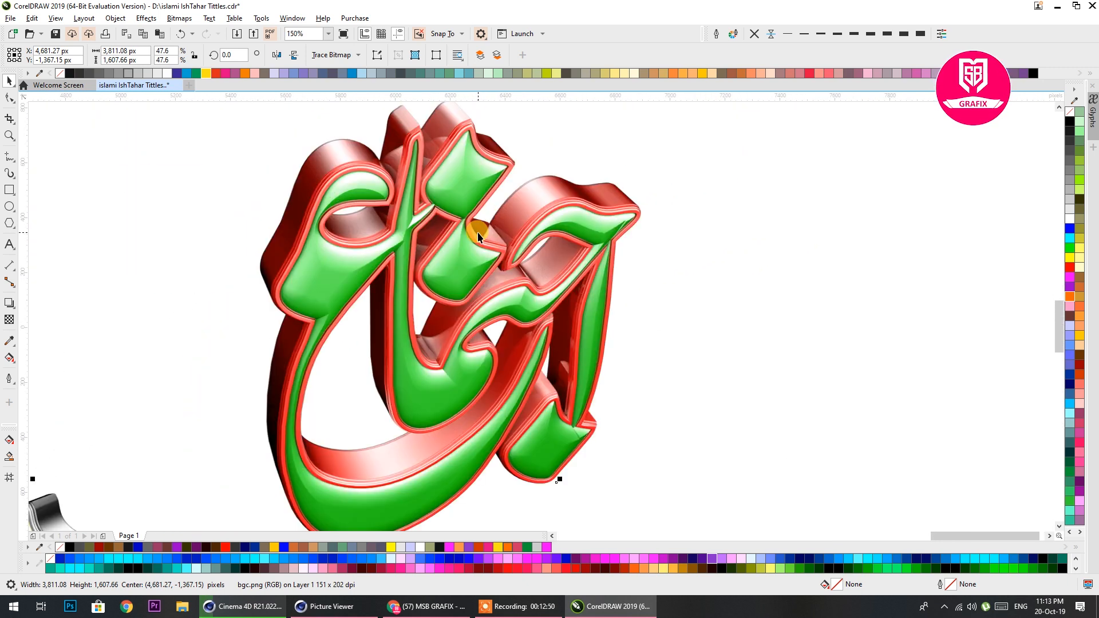
scroll(487, 222, down, 1)
scroll(508, 221, down, 3)
drag(405, 248, 535, 286)
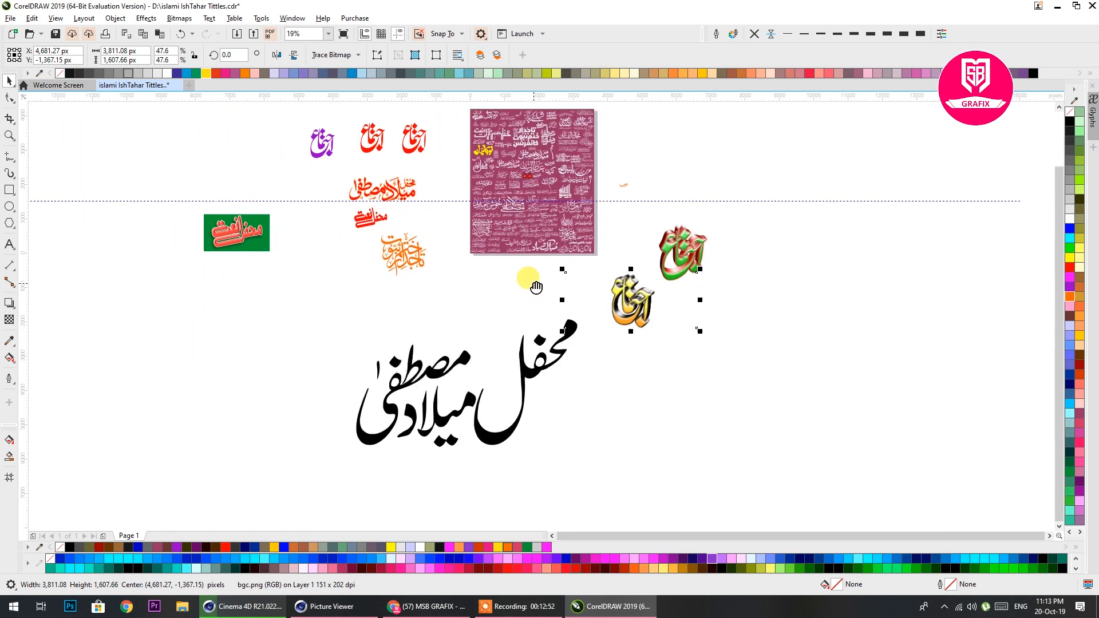
Scale the black محفل میلاد مصطفی title down to about 727 × 419 px and place it just below the maroon title sheet
click(484, 439)
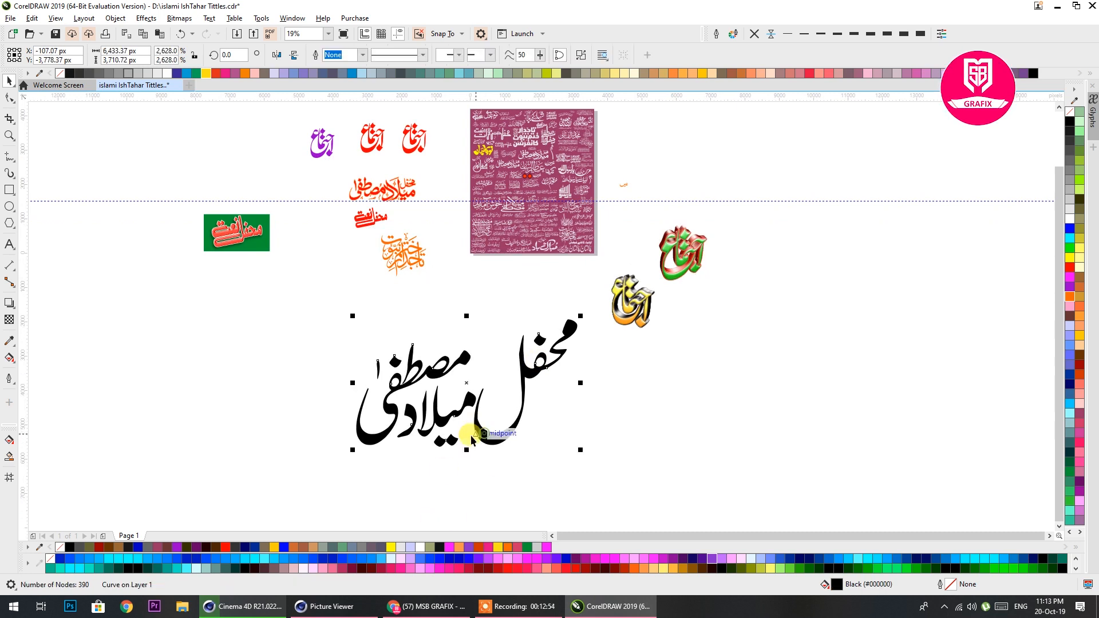
drag(351, 452, 522, 265)
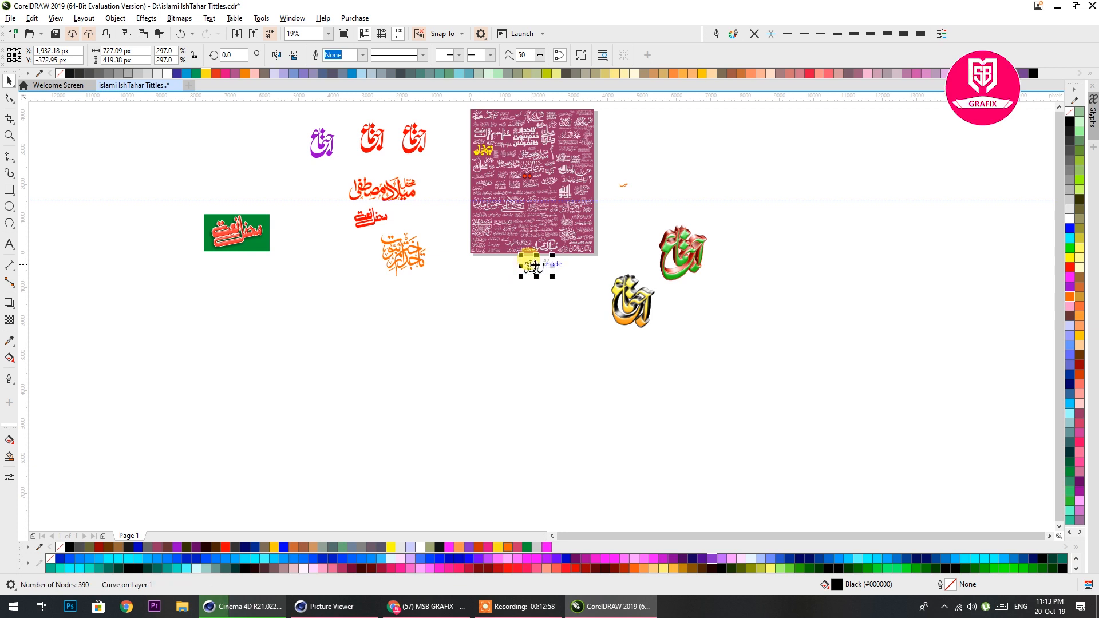
scroll(522, 260, up, 5)
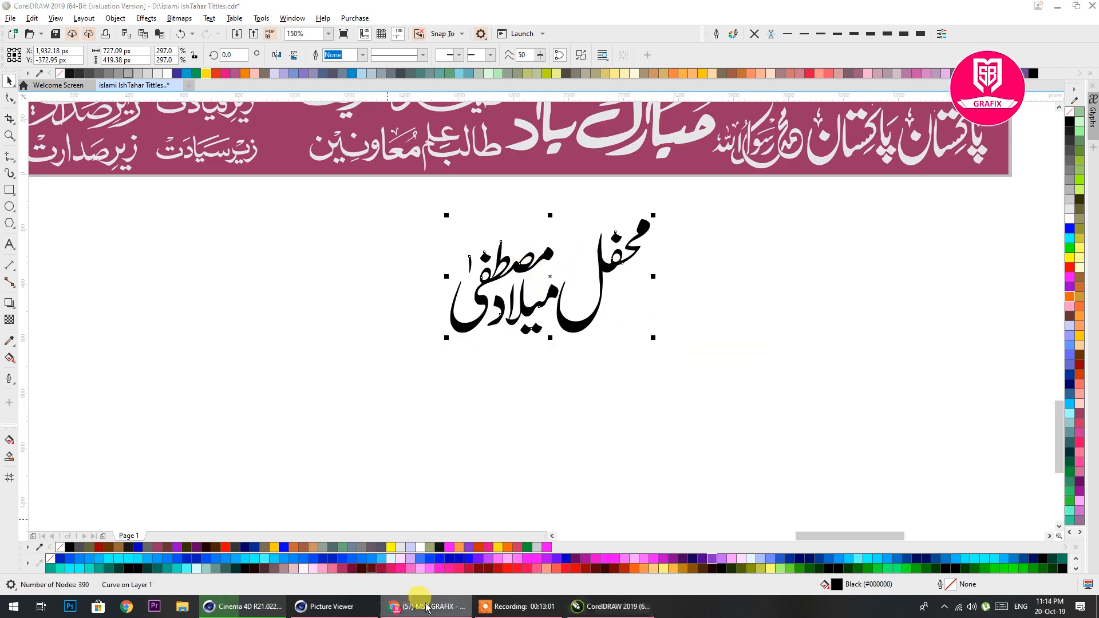
Switch to the browser and look through the MSB GRAFIX channel's video list on YouTube, then return to CorelDRAW
click(401, 606)
scroll(536, 302, up, 5)
scroll(536, 302, up, 8)
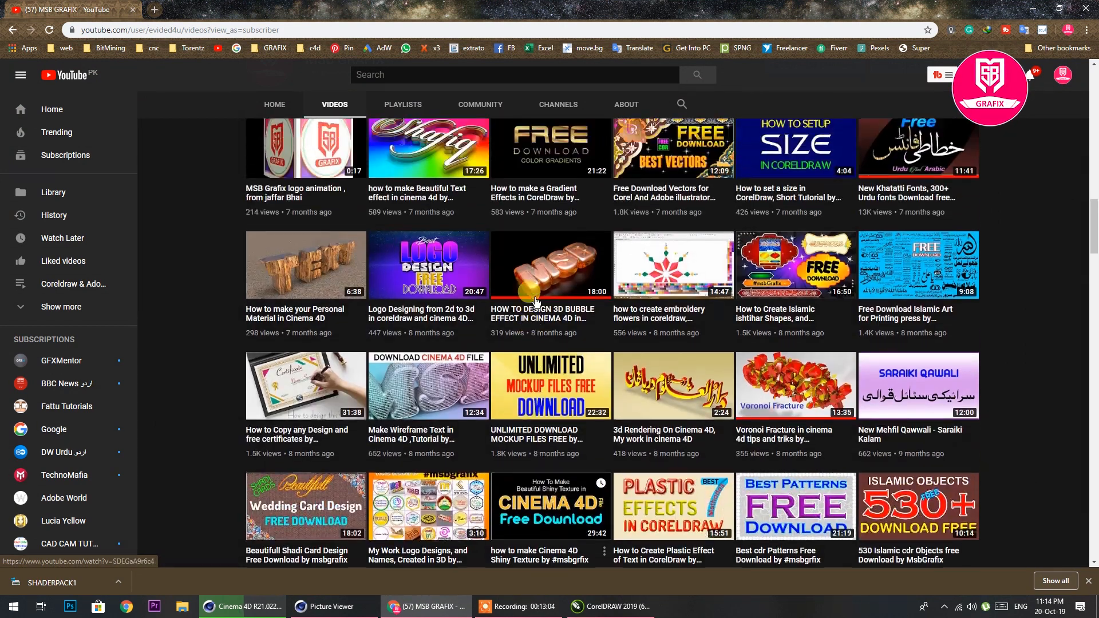
scroll(630, 216, up, 6)
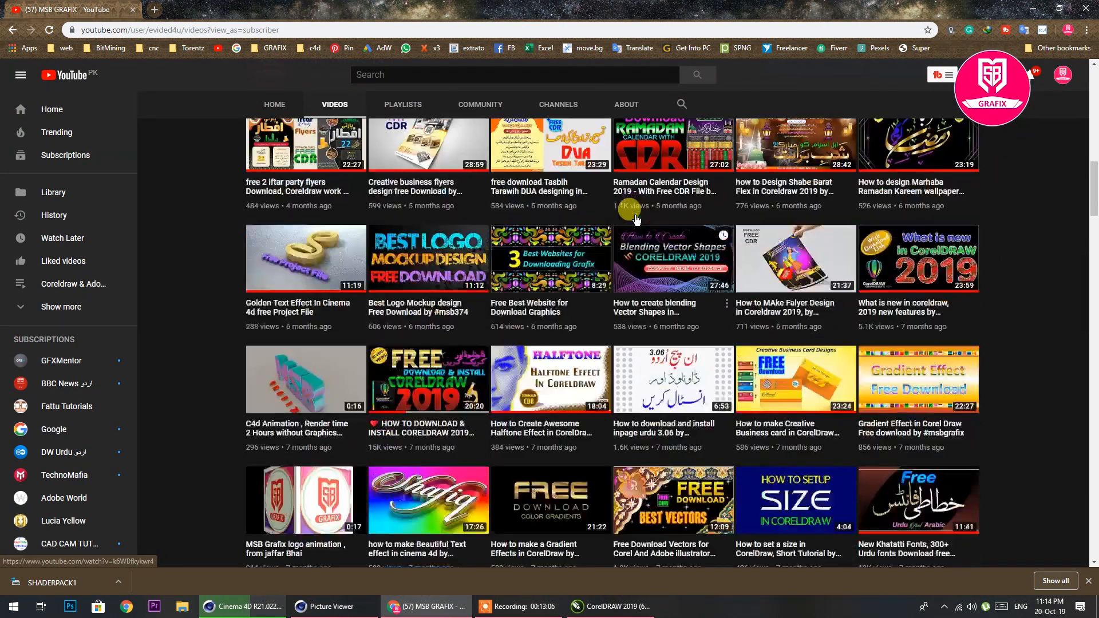
scroll(586, 253, up, 5)
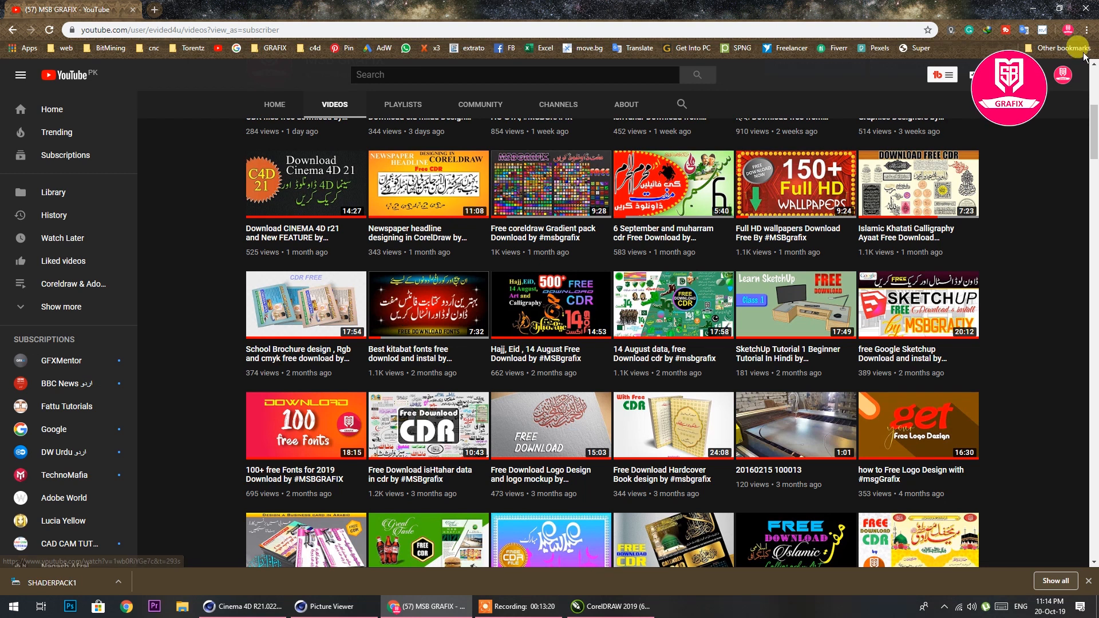
click(1033, 9)
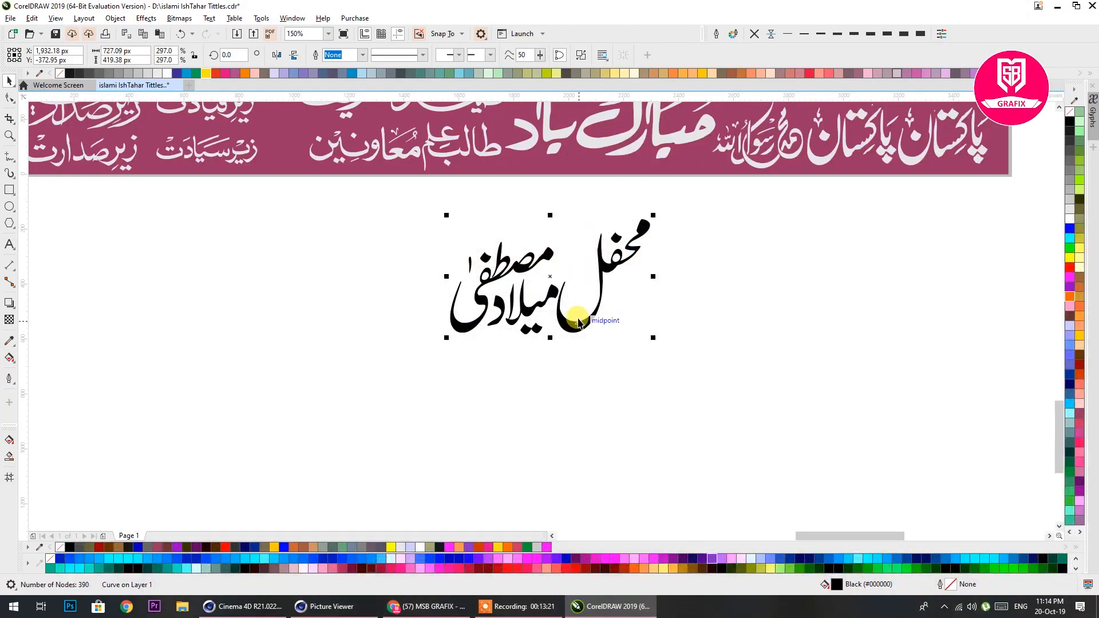
Examine the collection of Urdu titles on the maroon sheet
click(575, 309)
scroll(575, 309, up, 5)
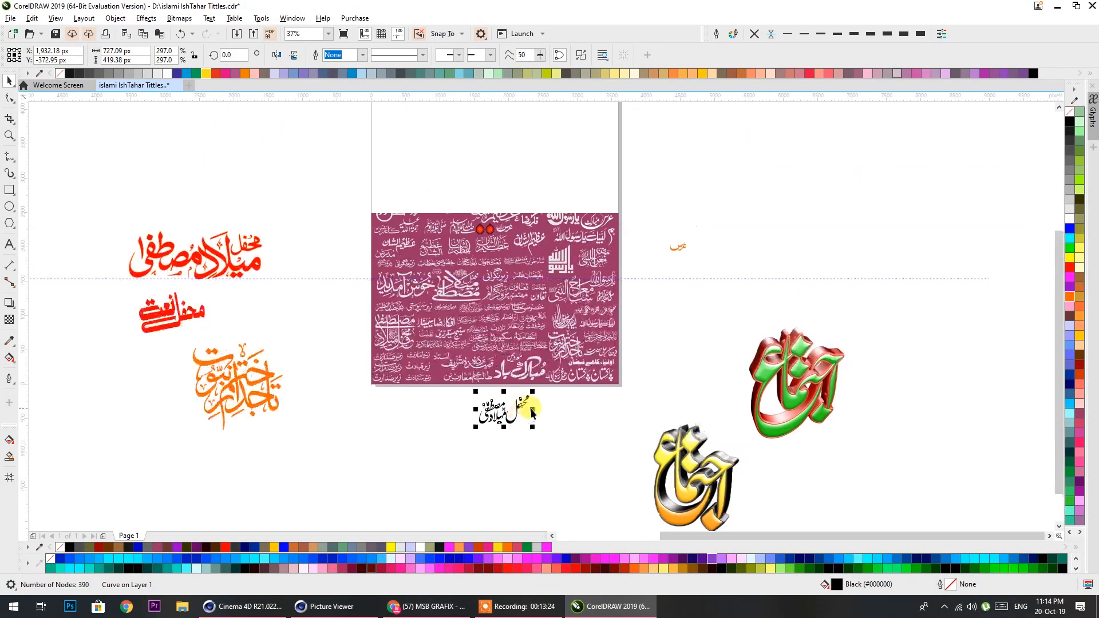
scroll(686, 355, down, 2)
scroll(491, 217, up, 3)
scroll(516, 286, down, 3)
scroll(567, 313, down, 2)
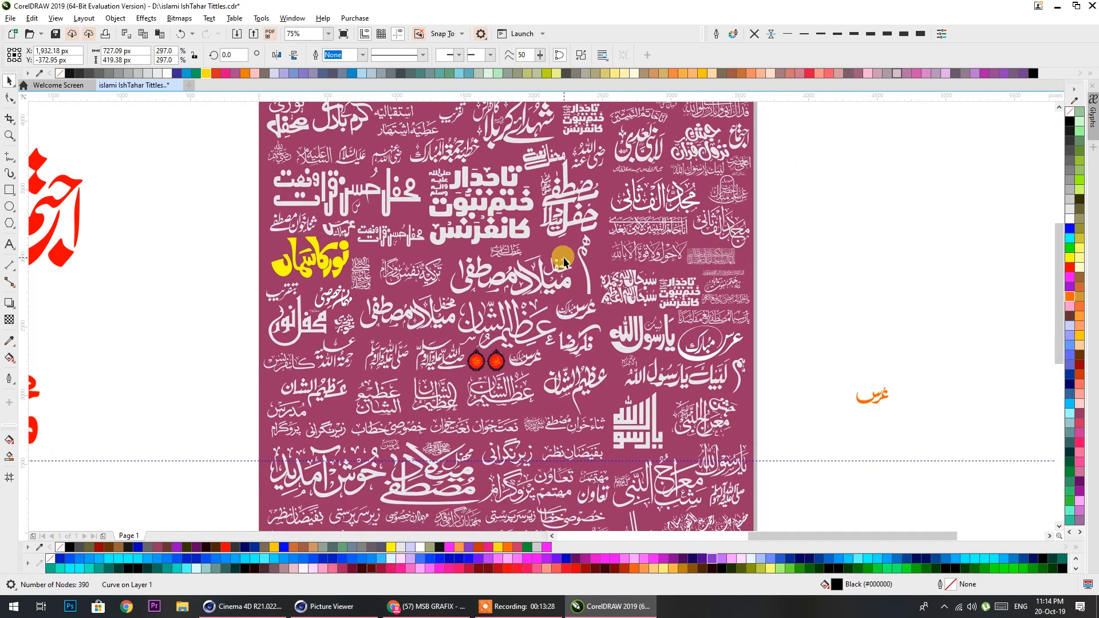
click(518, 606)
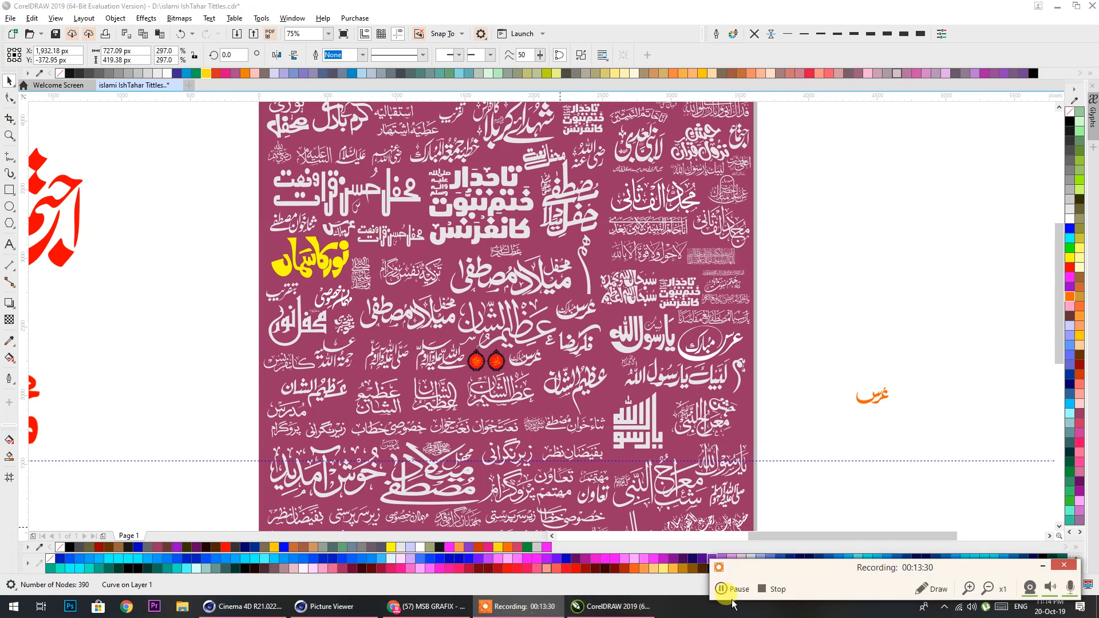